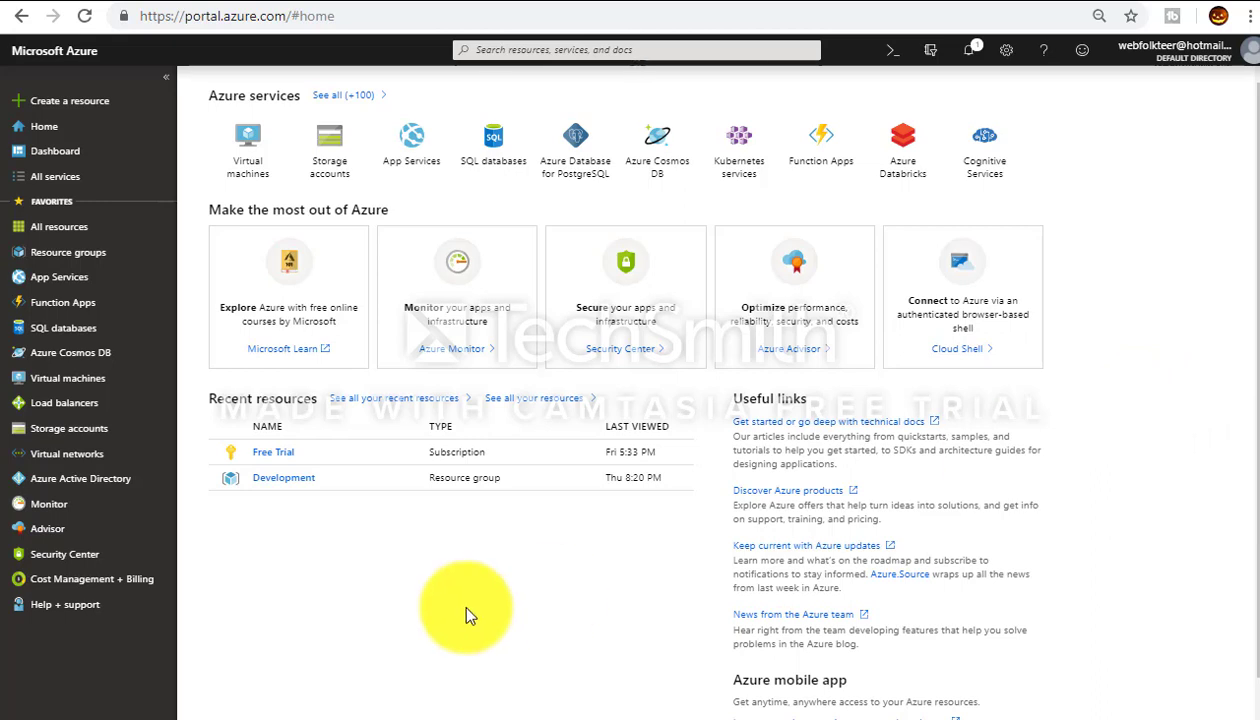
# Step: Open the Development resource group from Recent resources on the Azure home page
pyautogui.click(285, 479)
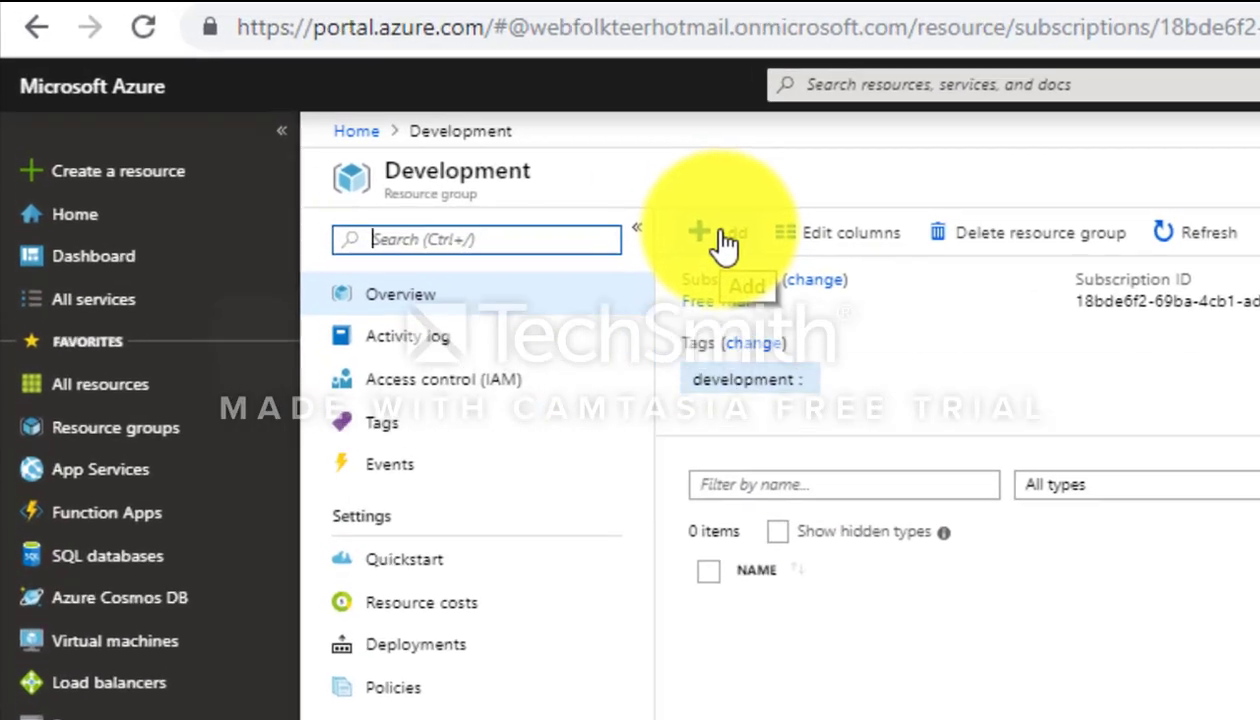
# Step: Search the Marketplace for 'storage' and view the 'Storage account - blob, file, table, queue' offering
pyautogui.click(463, 152)
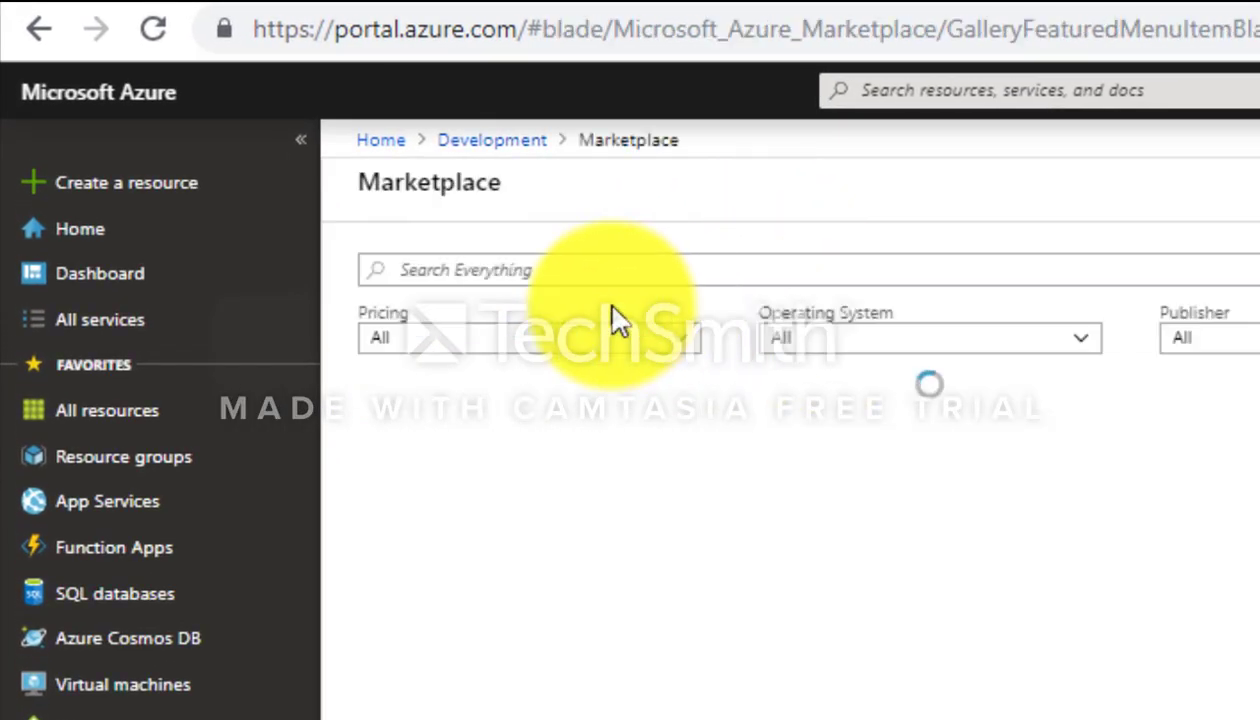
pyautogui.click(484, 262)
pyautogui.write('storage')
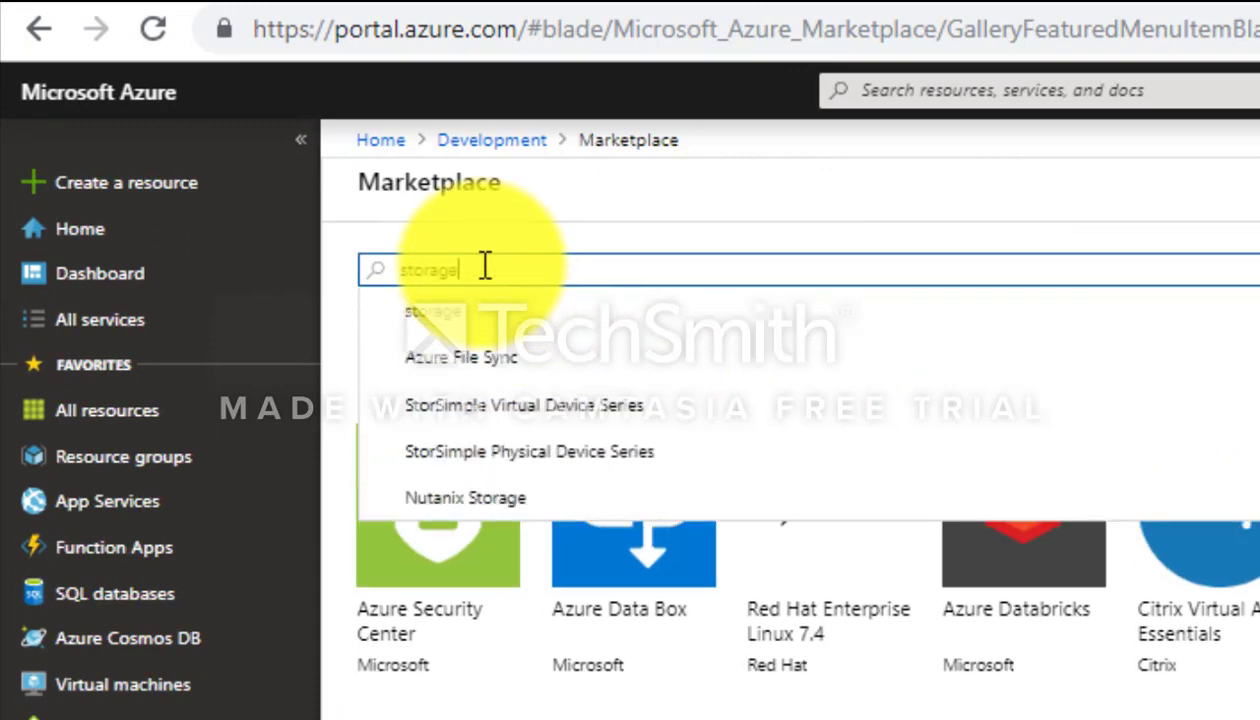
pyautogui.click(465, 316)
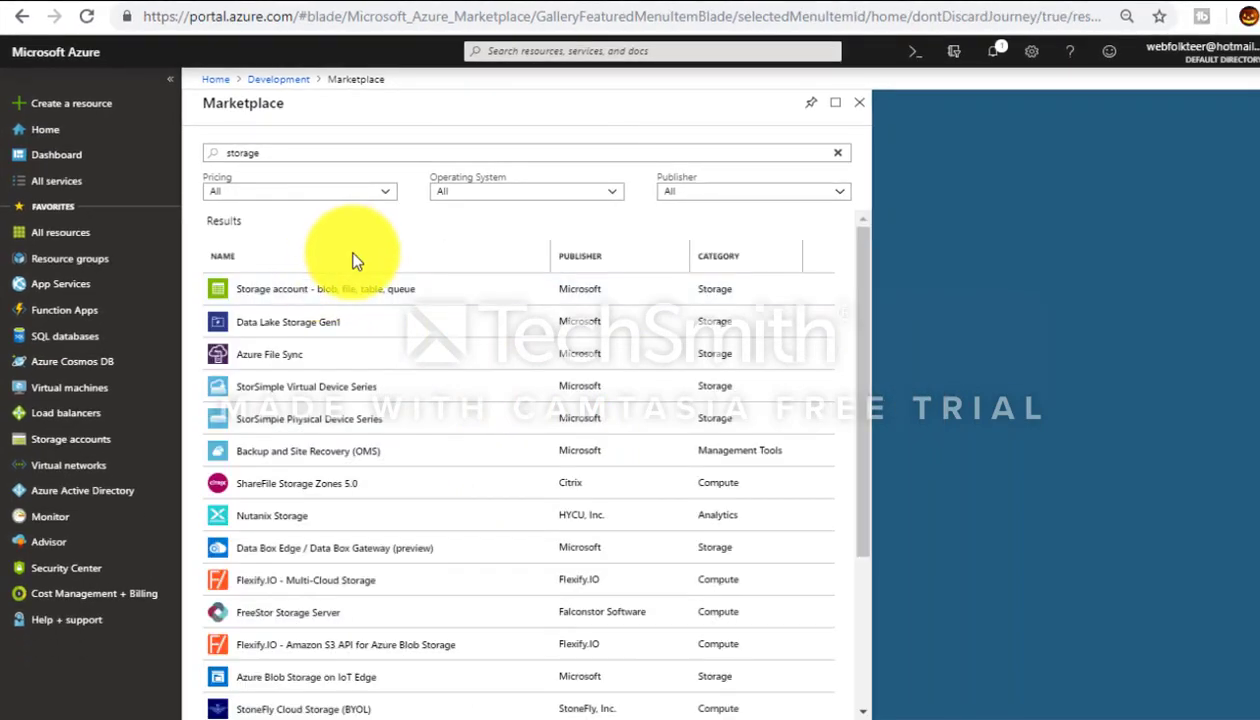
pyautogui.click(298, 300)
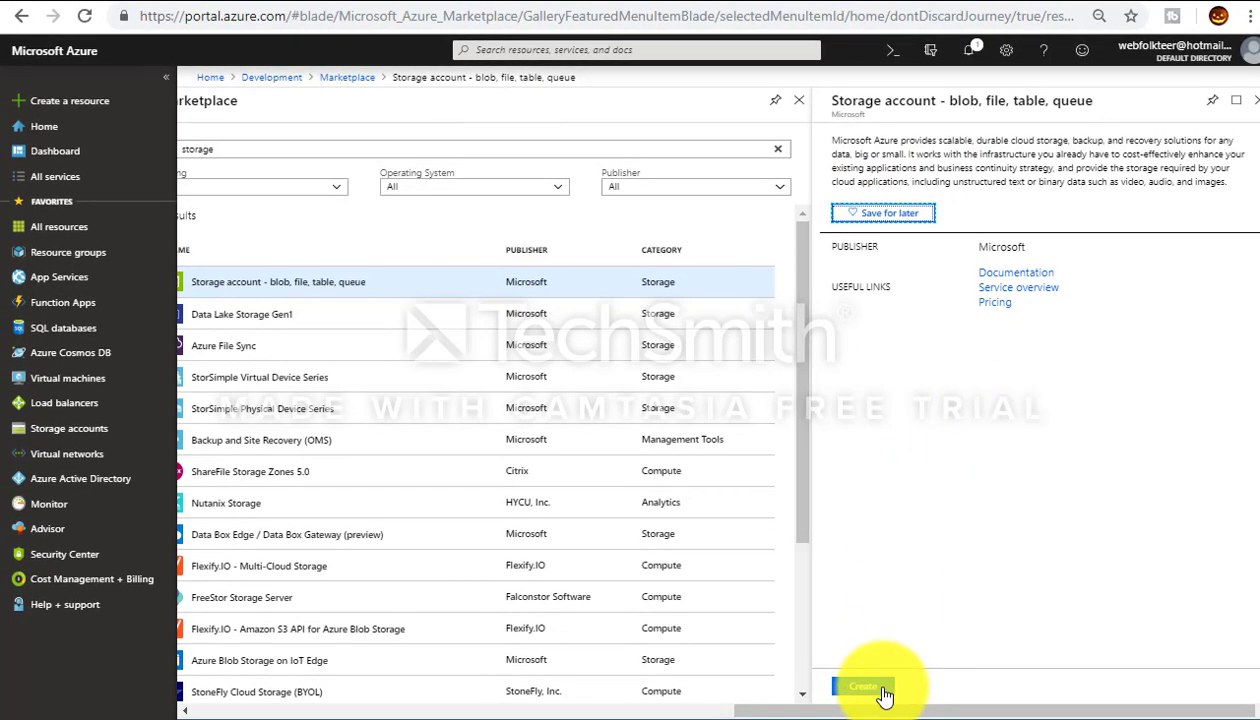
# Step: Begin creating the storage account, keeping Development as the resource group
pyautogui.click(884, 692)
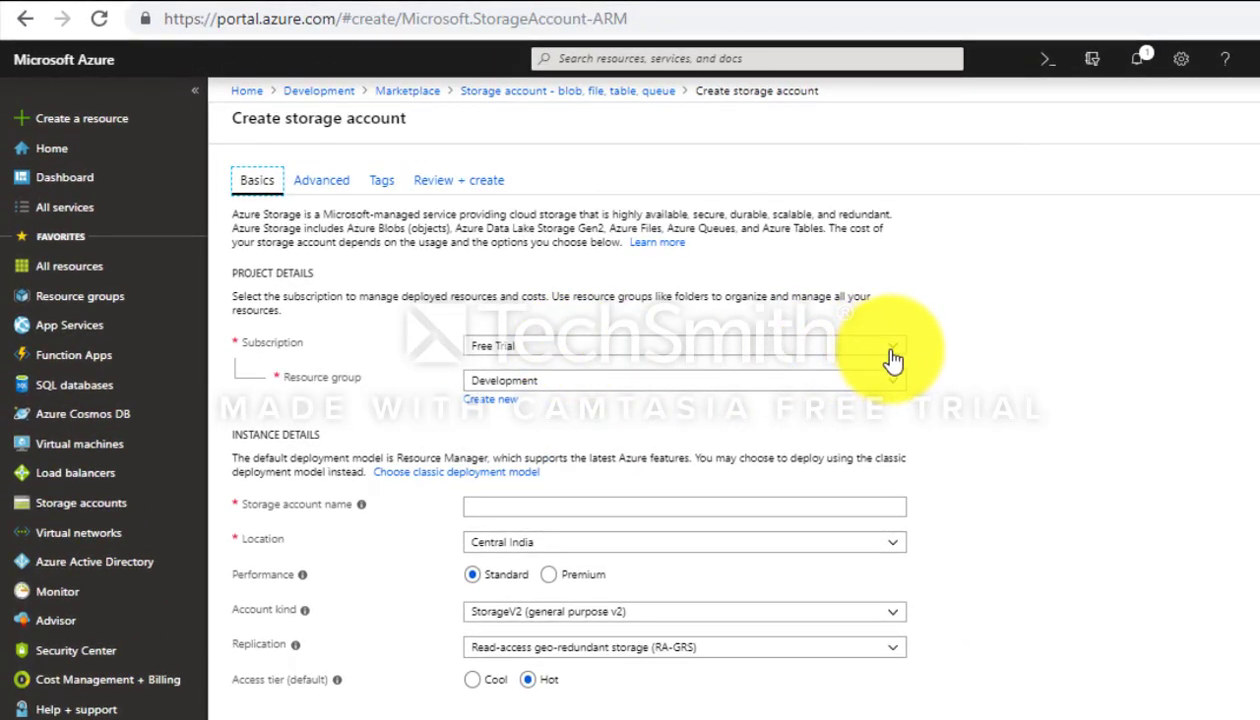
pyautogui.click(897, 388)
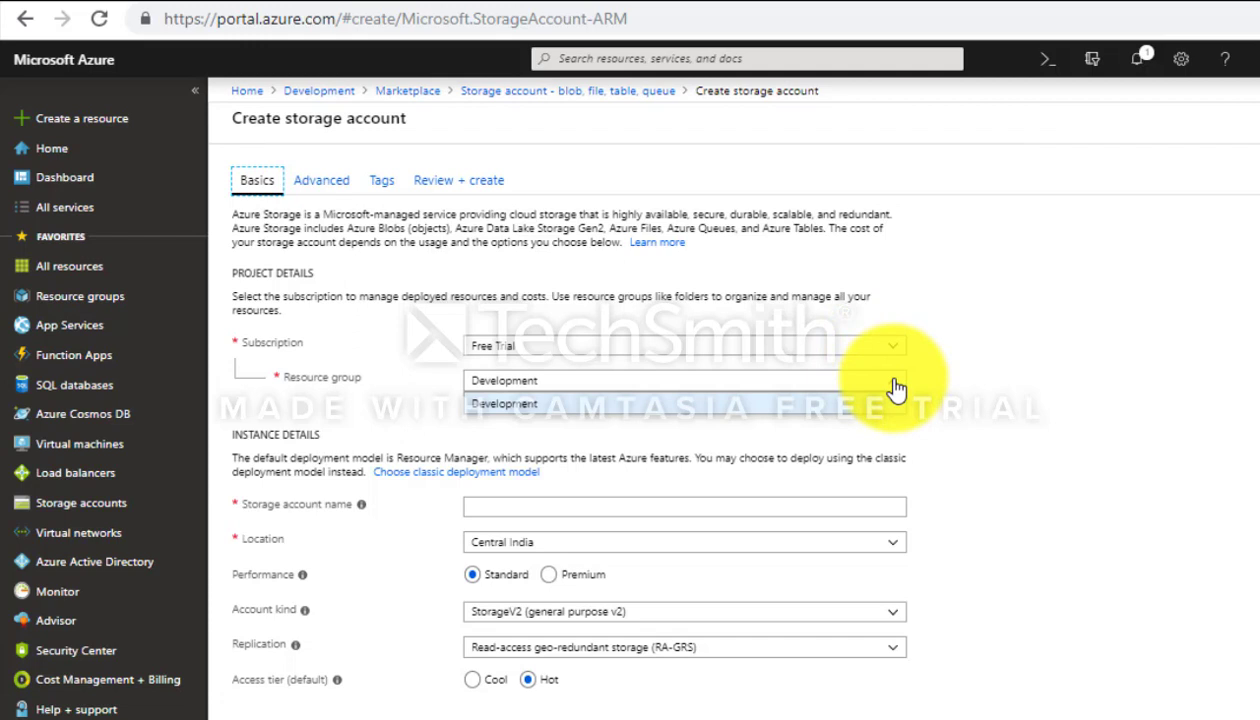
pyautogui.click(897, 388)
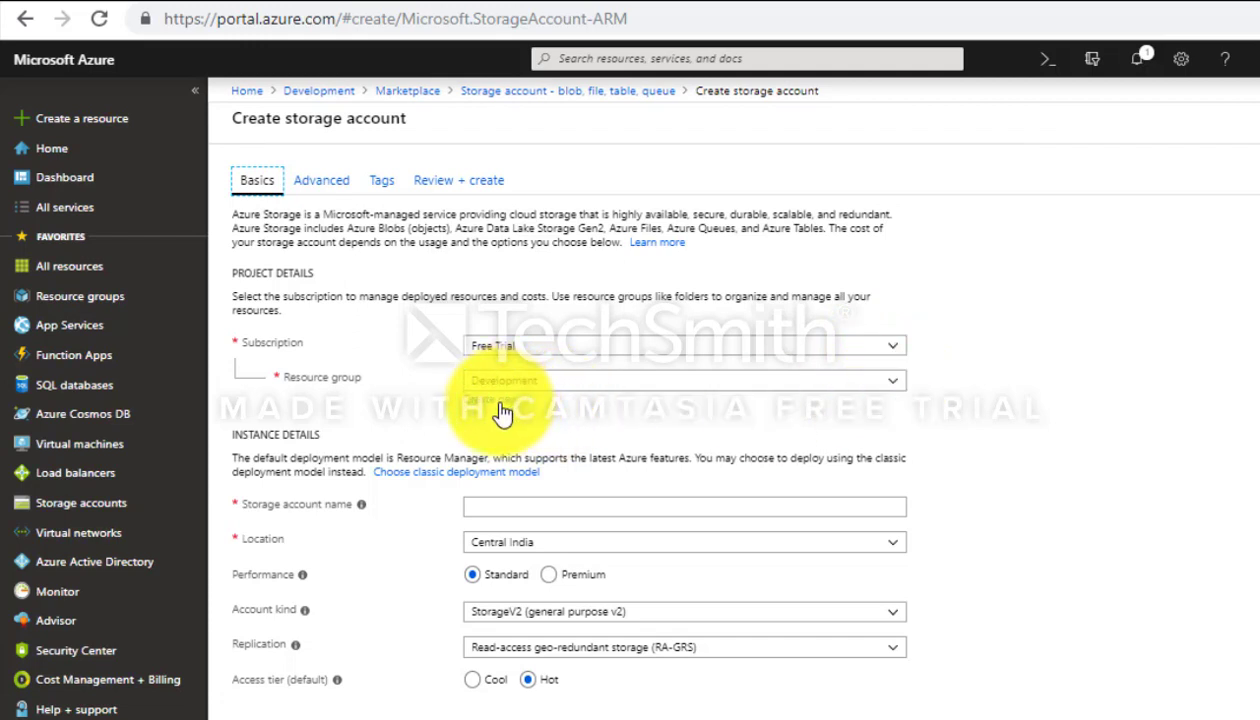
# Step: Name the storage account devstorageaccount, in lowercase without underscores
pyautogui.click(543, 512)
pyautogui.write('Dev')
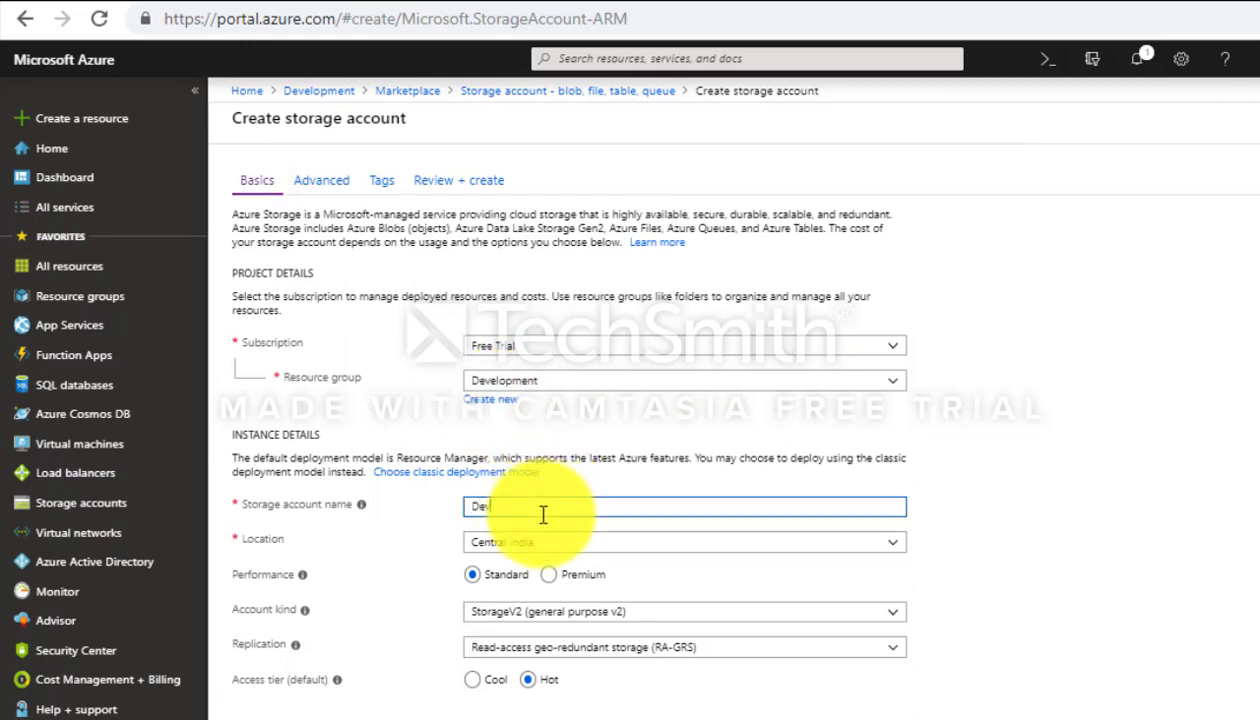
pyautogui.write('_S')
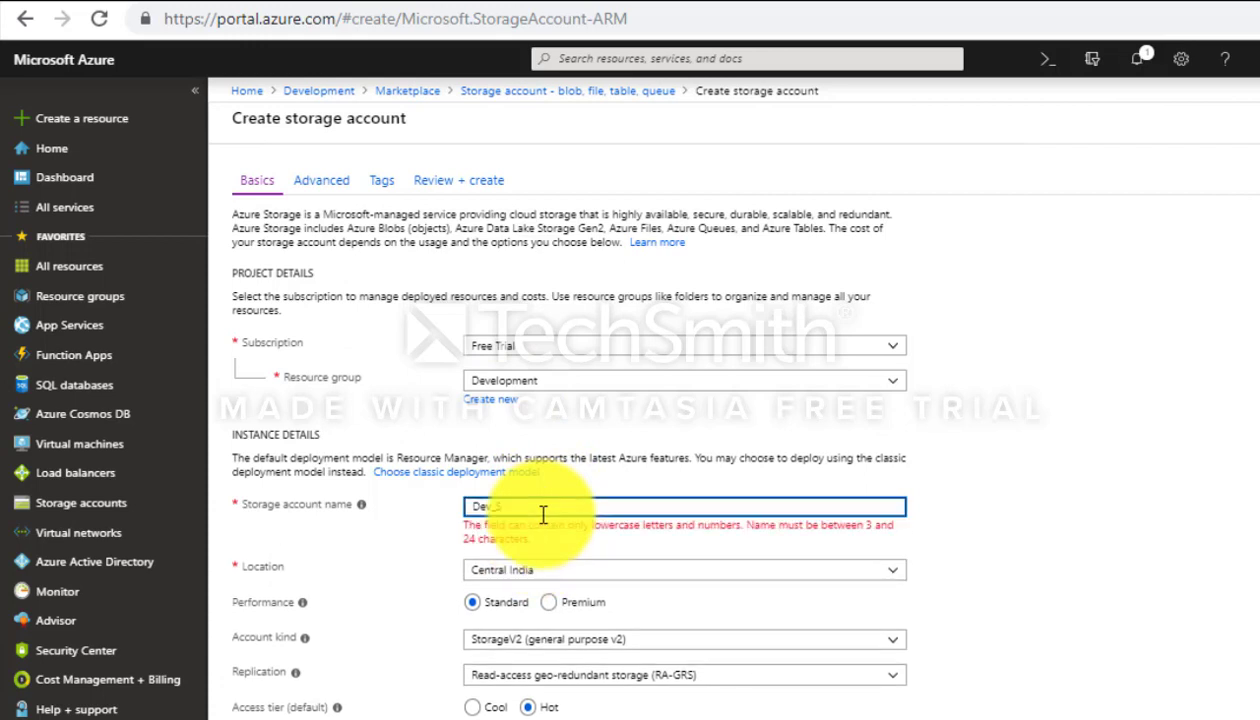
pyautogui.press('BackSpace')
pyautogui.press('BackSpace')
pyautogui.press('BackSpace')
pyautogui.press('BackSpace')
pyautogui.press('BackSpace')
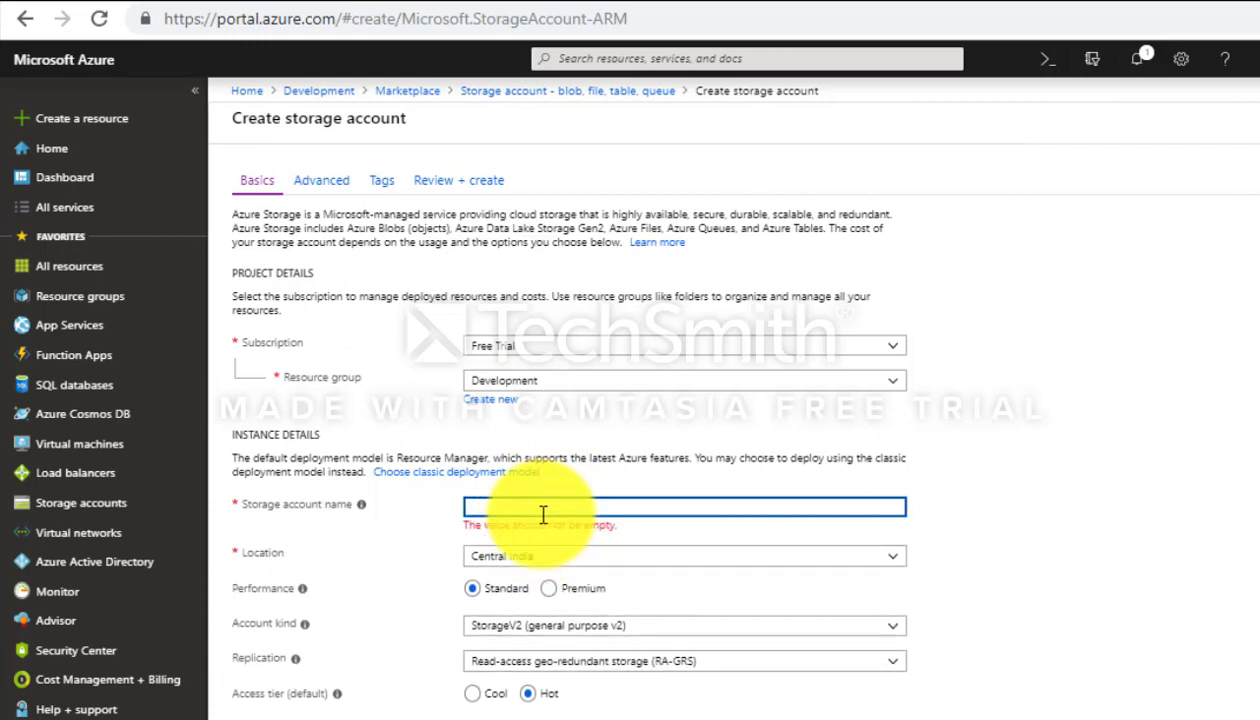
pyautogui.write('dev_')
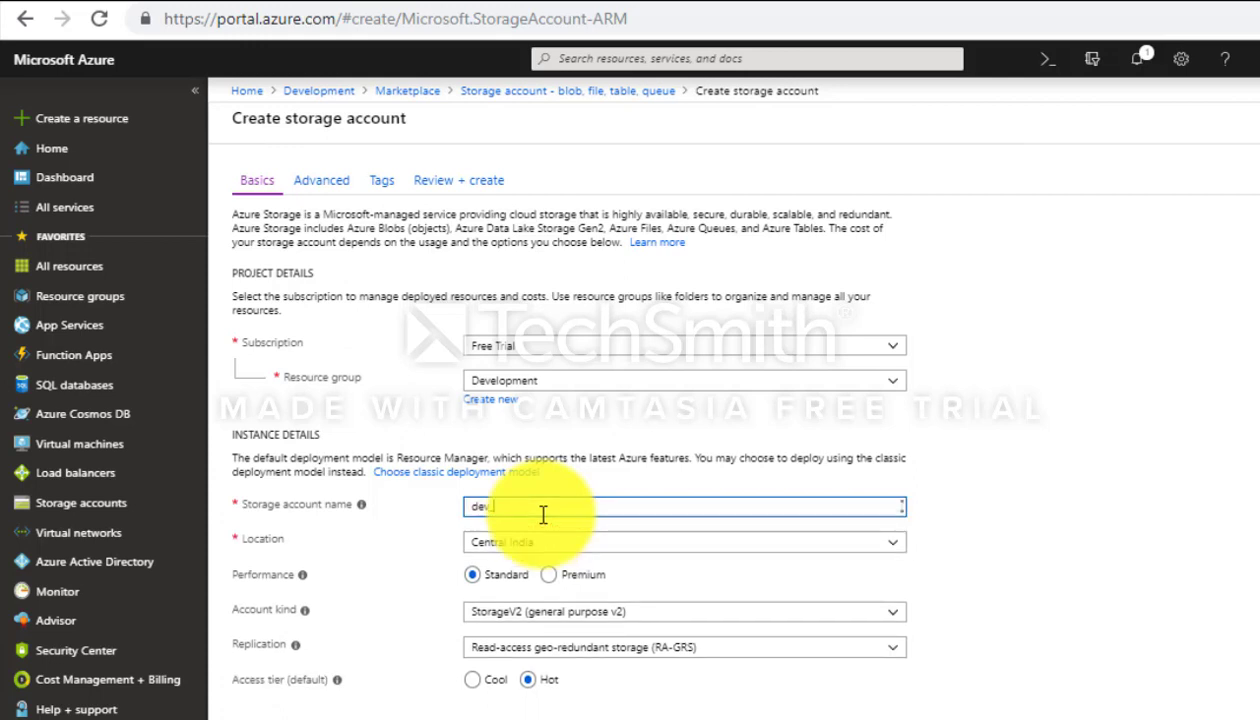
pyautogui.press('BackSpace')
pyautogui.write('m')
pyautogui.press('BackSpace')
pyautogui.write('storag')
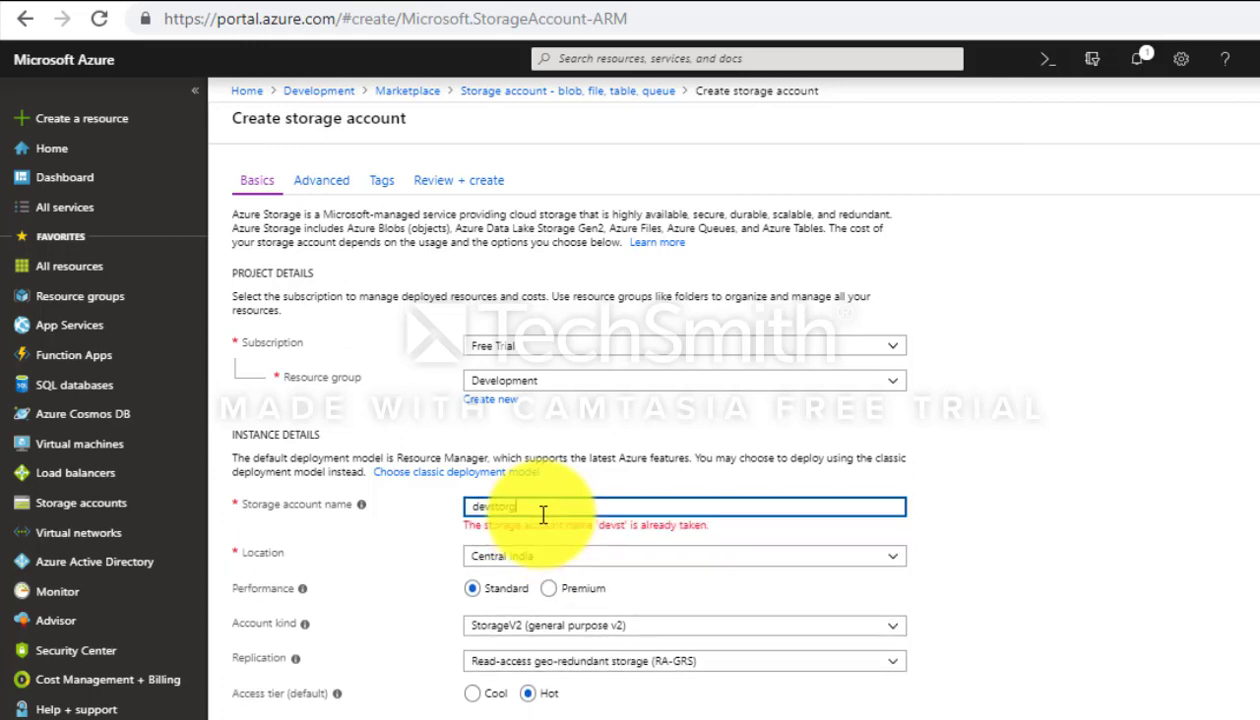
pyautogui.write('eaccount')
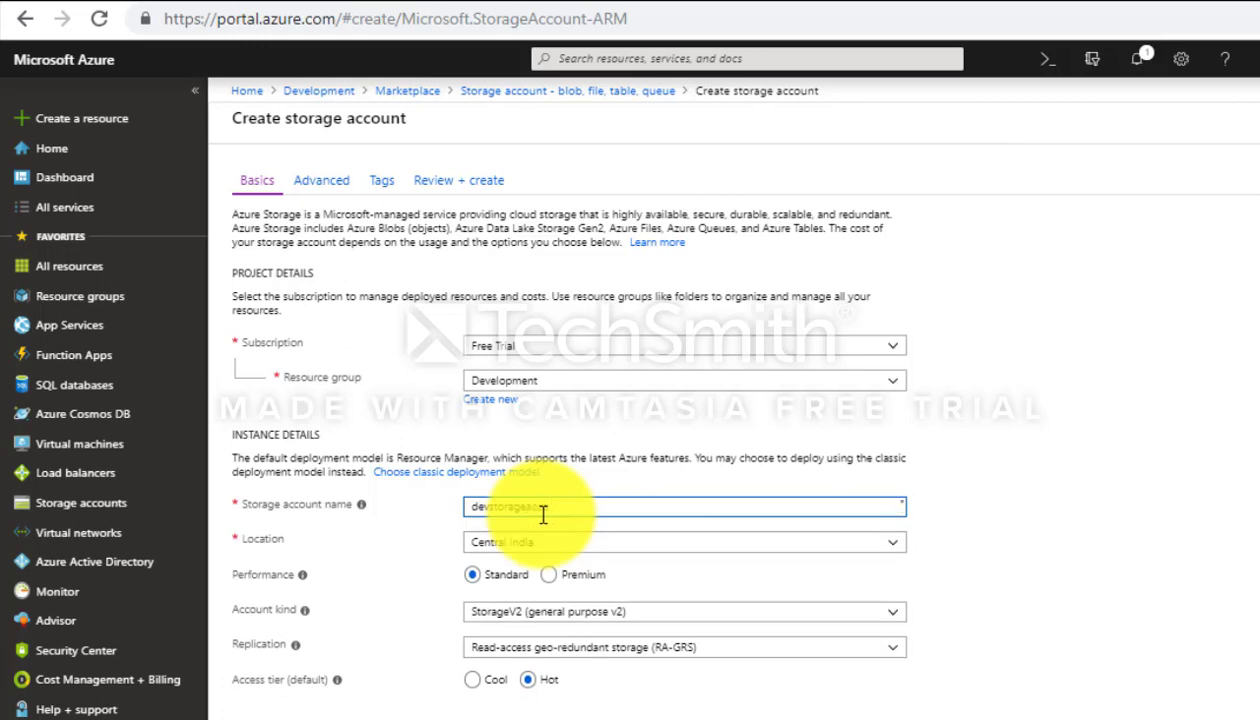
# Step: Keep Central India and StorageV2, and set replication to Locally-redundant storage (LRS)
pyautogui.click(893, 545)
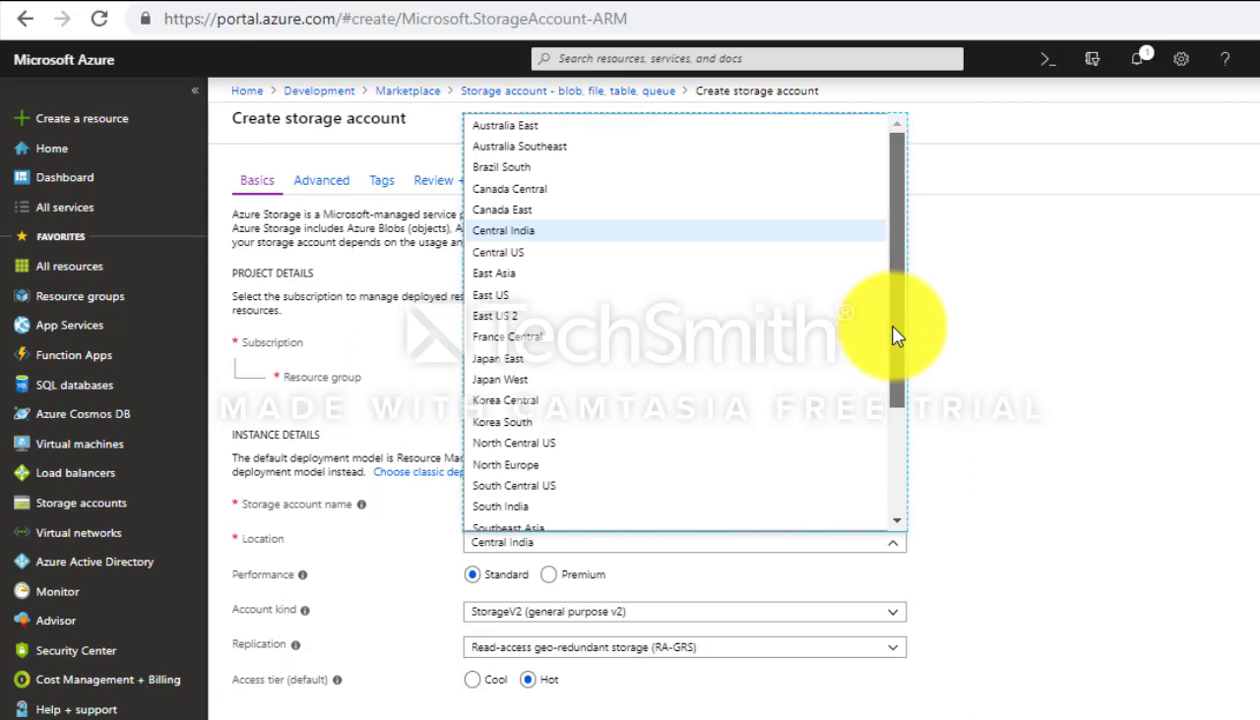
pyautogui.click(515, 230)
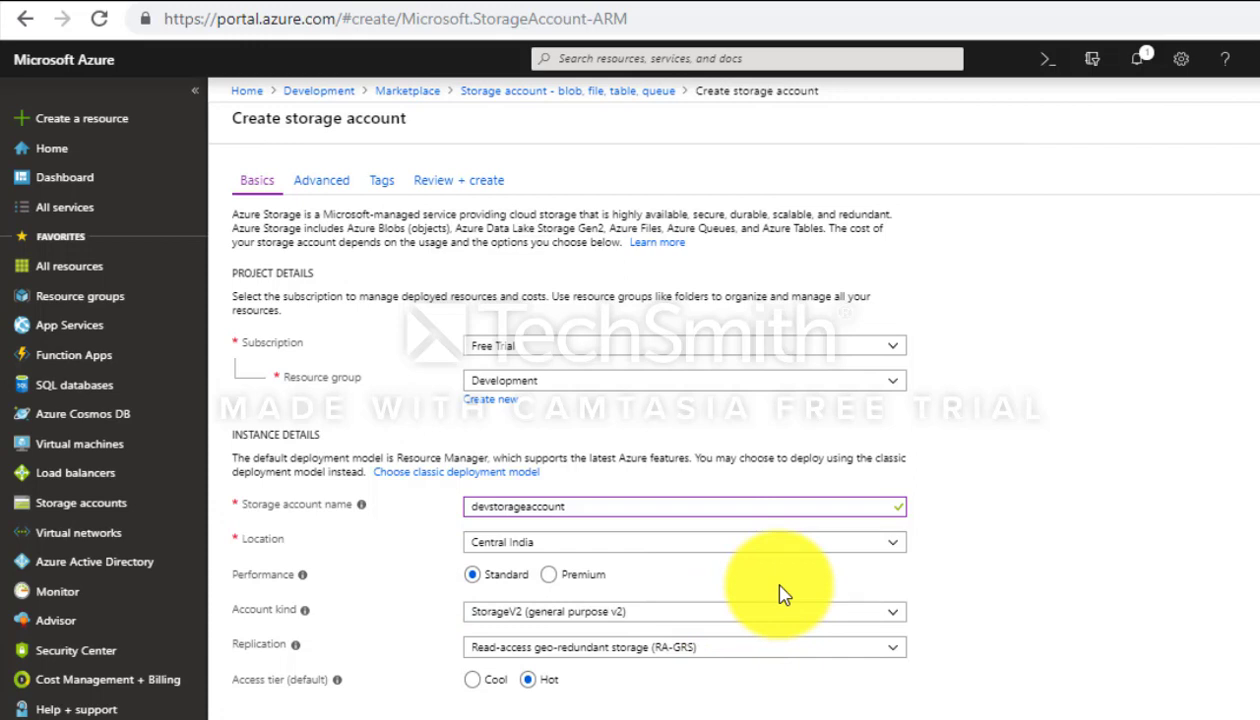
pyautogui.click(900, 614)
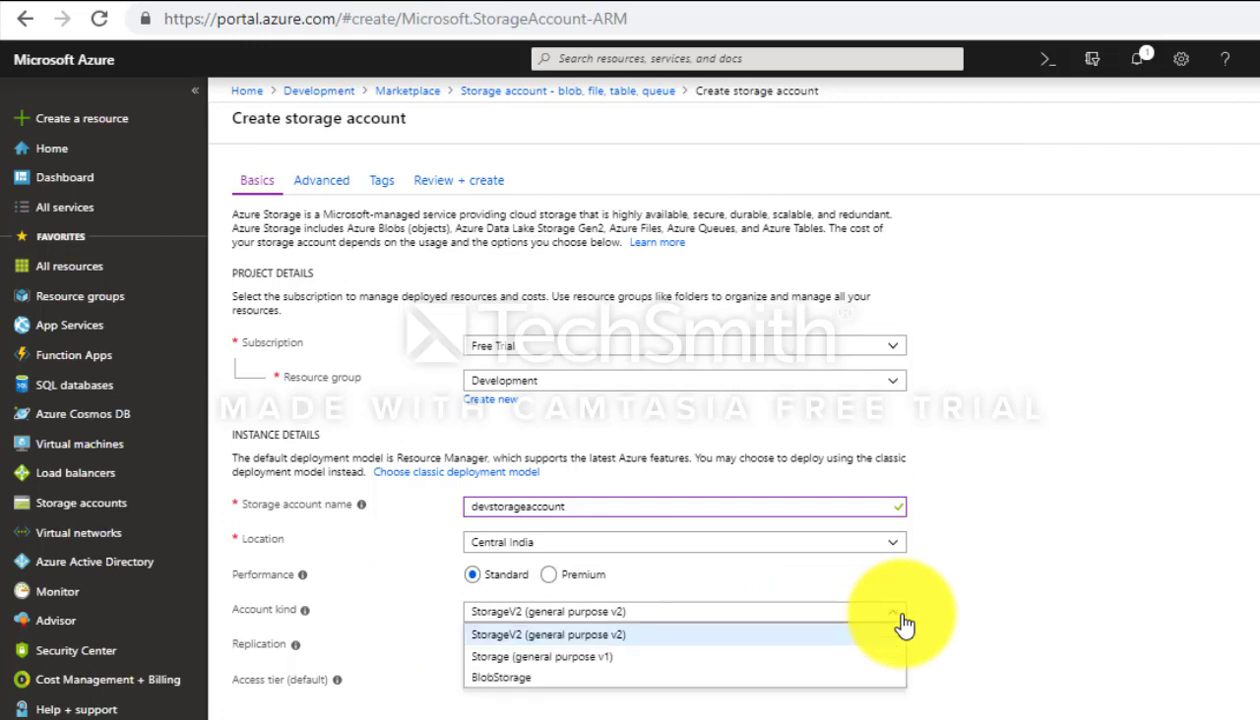
pyautogui.click(611, 638)
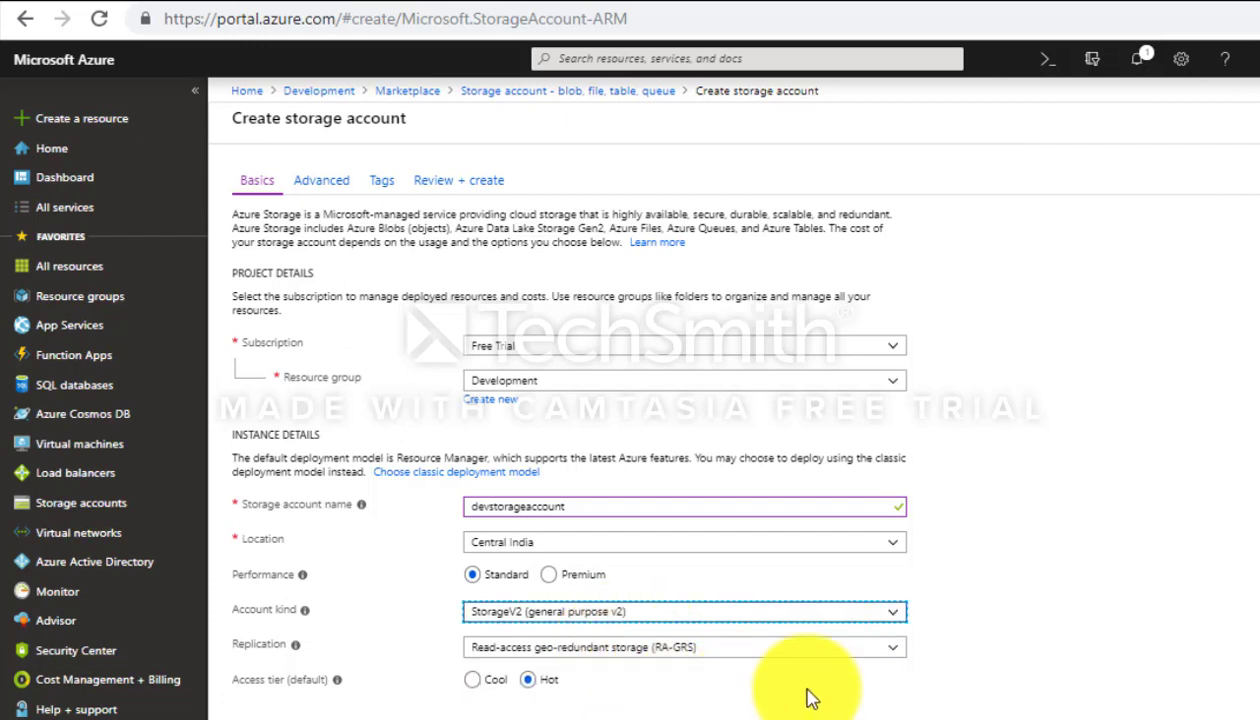
pyautogui.click(900, 660)
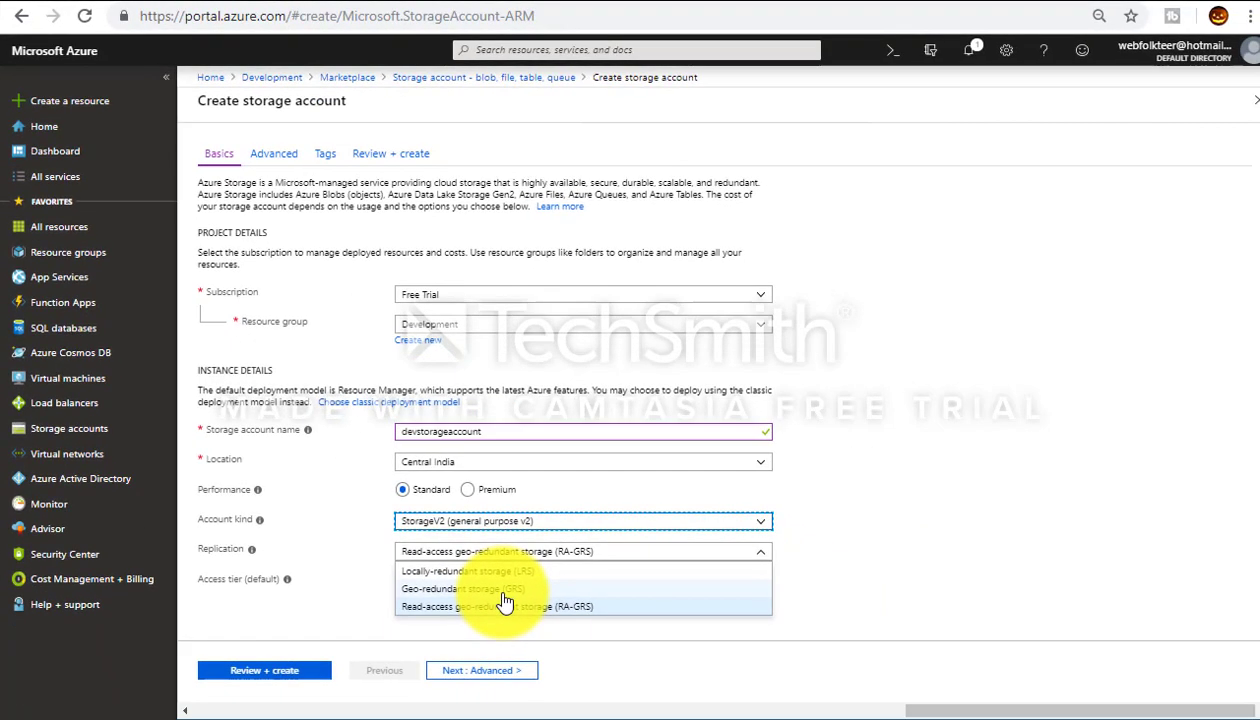
pyautogui.click(514, 572)
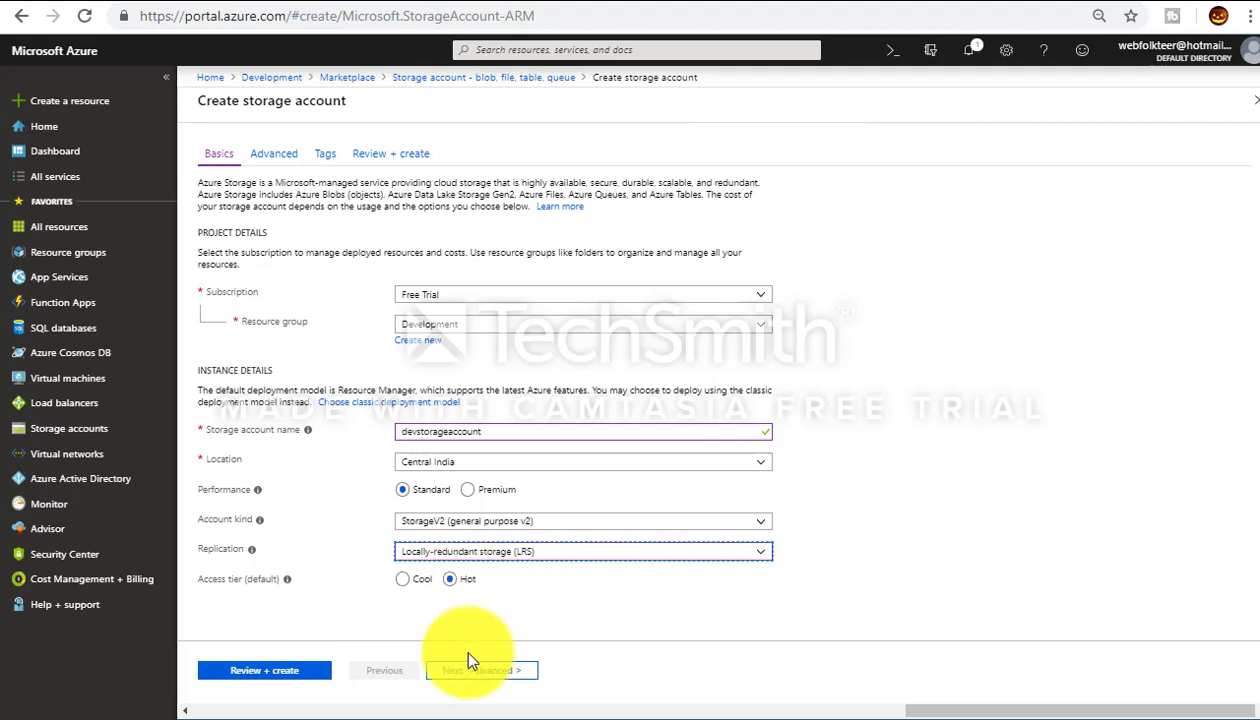
# Step: Run Review + create validation, then return to the Advanced settings
pyautogui.click(286, 682)
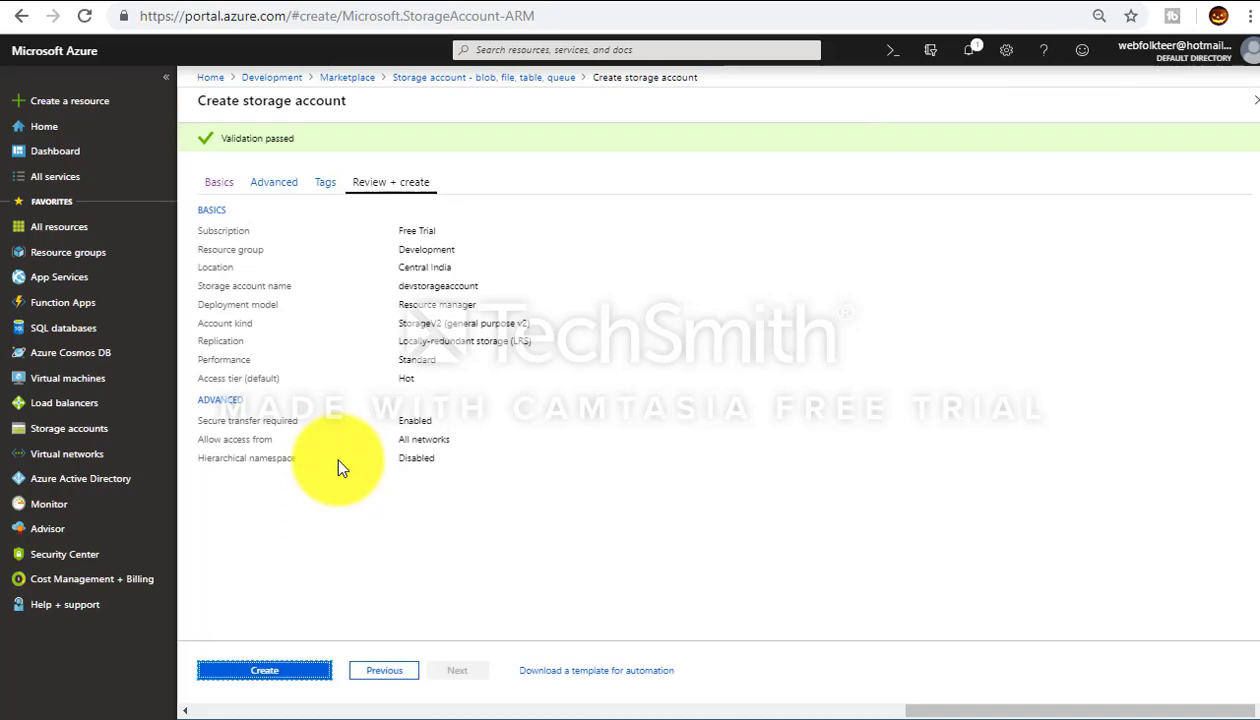
pyautogui.click(280, 183)
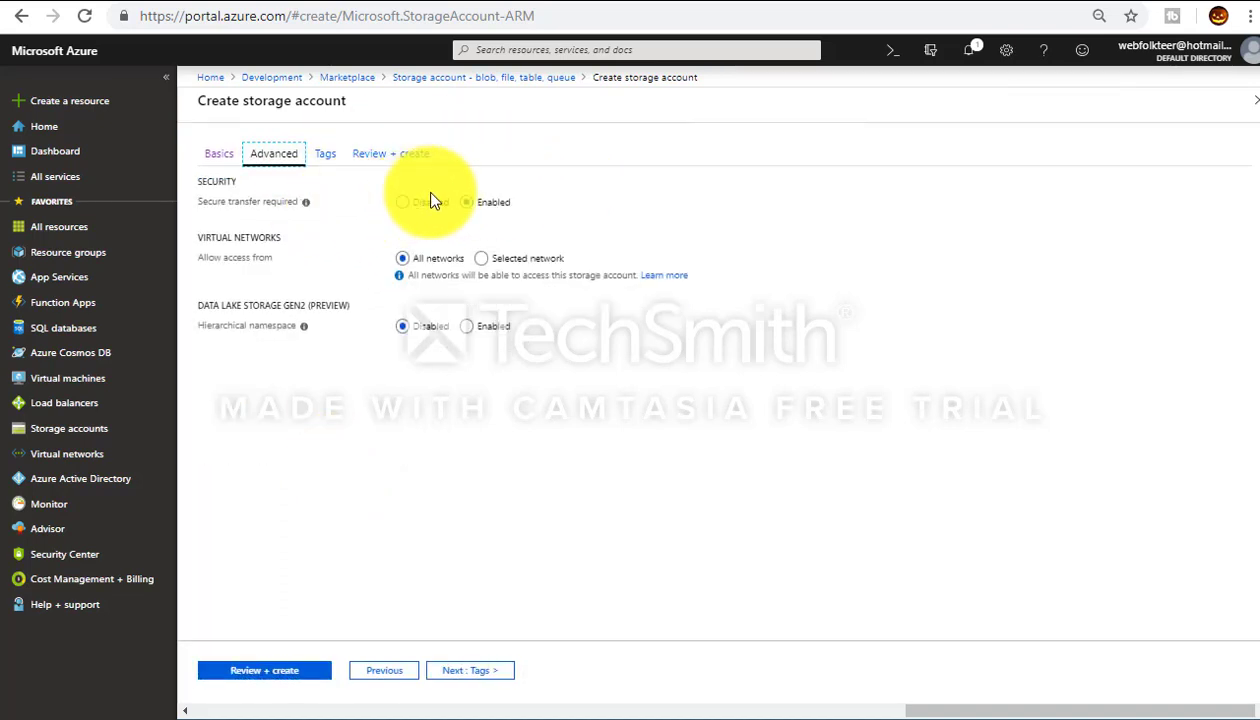
pyautogui.moveTo(305, 208)
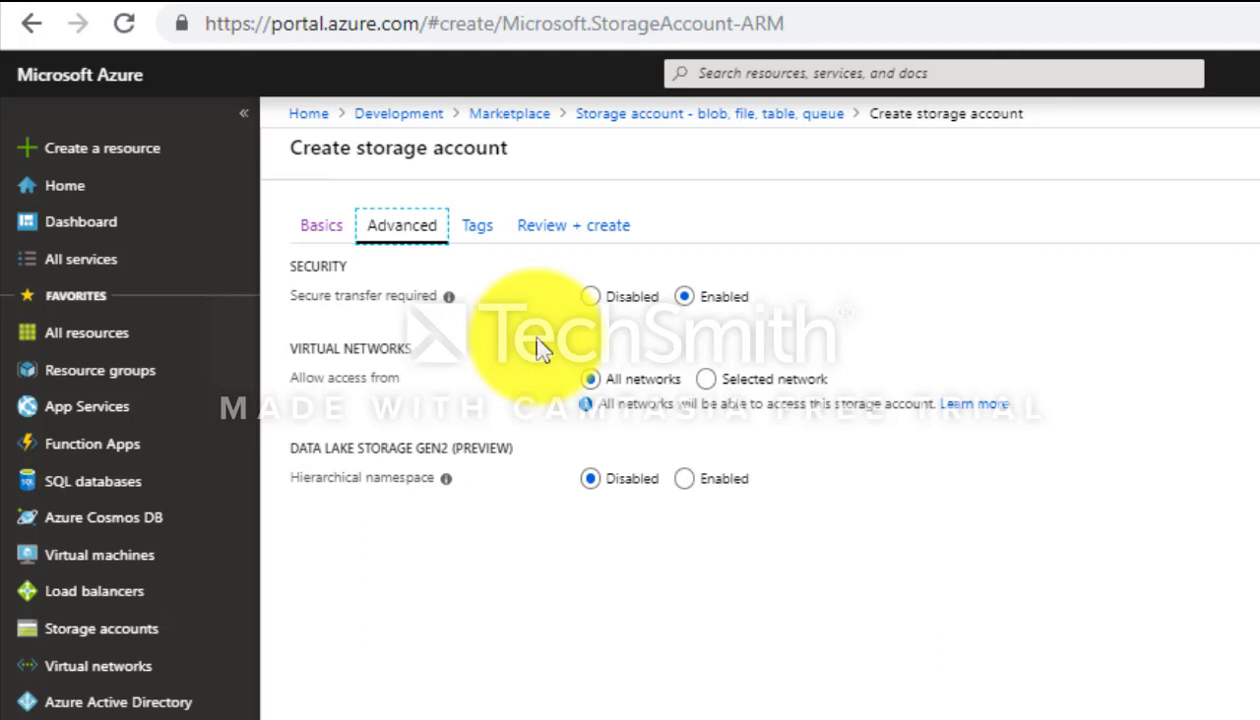
# Step: Try Selected network, revert to All networks, and rerun Review + create validation
pyautogui.click(705, 380)
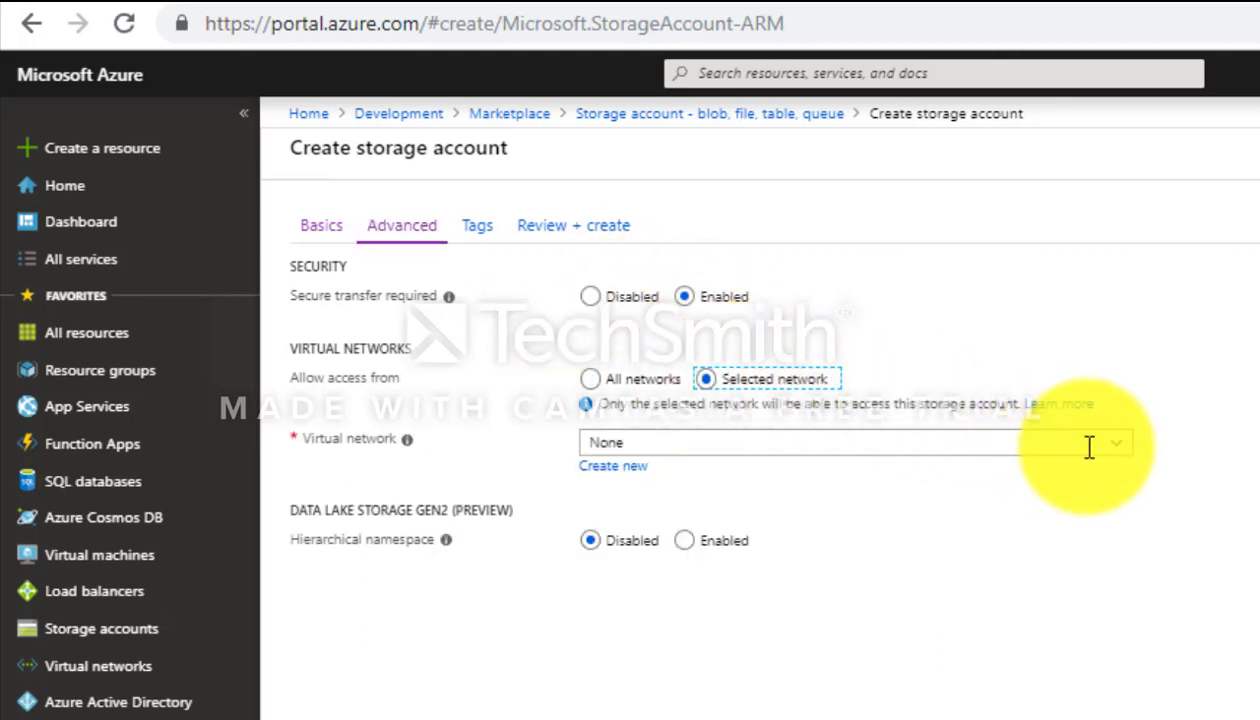
pyautogui.click(1120, 458)
pyautogui.click(1118, 470)
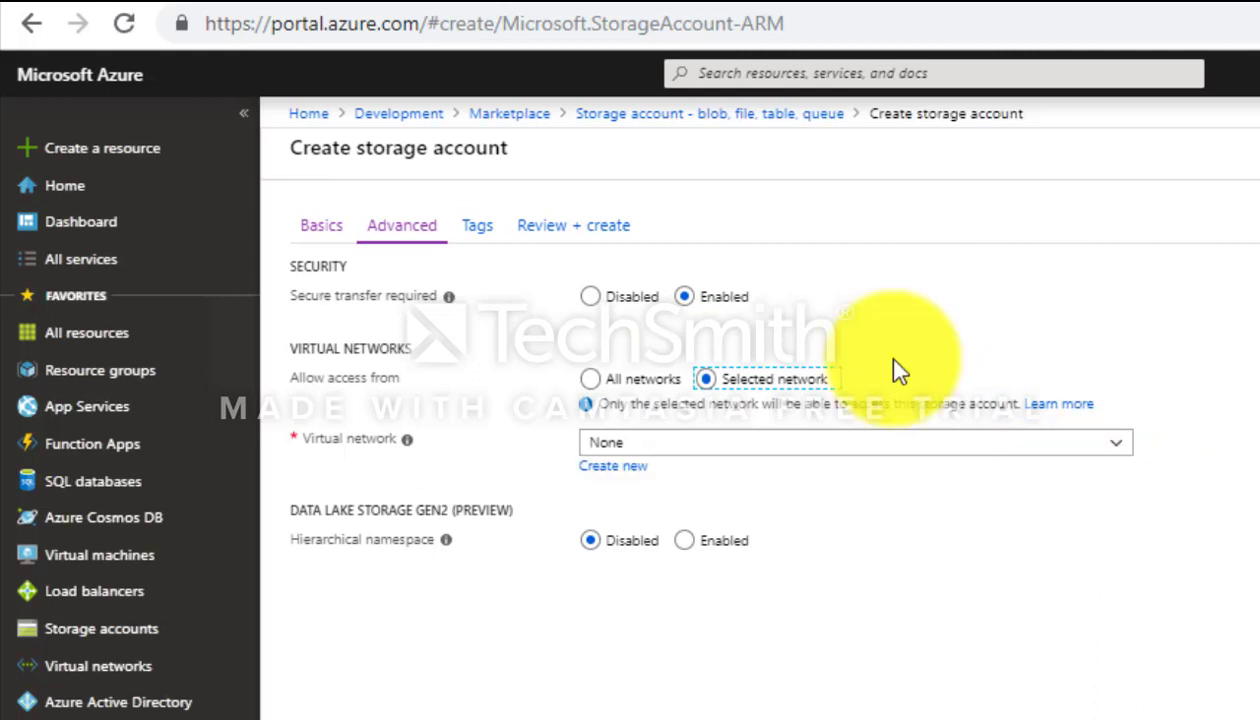
pyautogui.click(588, 377)
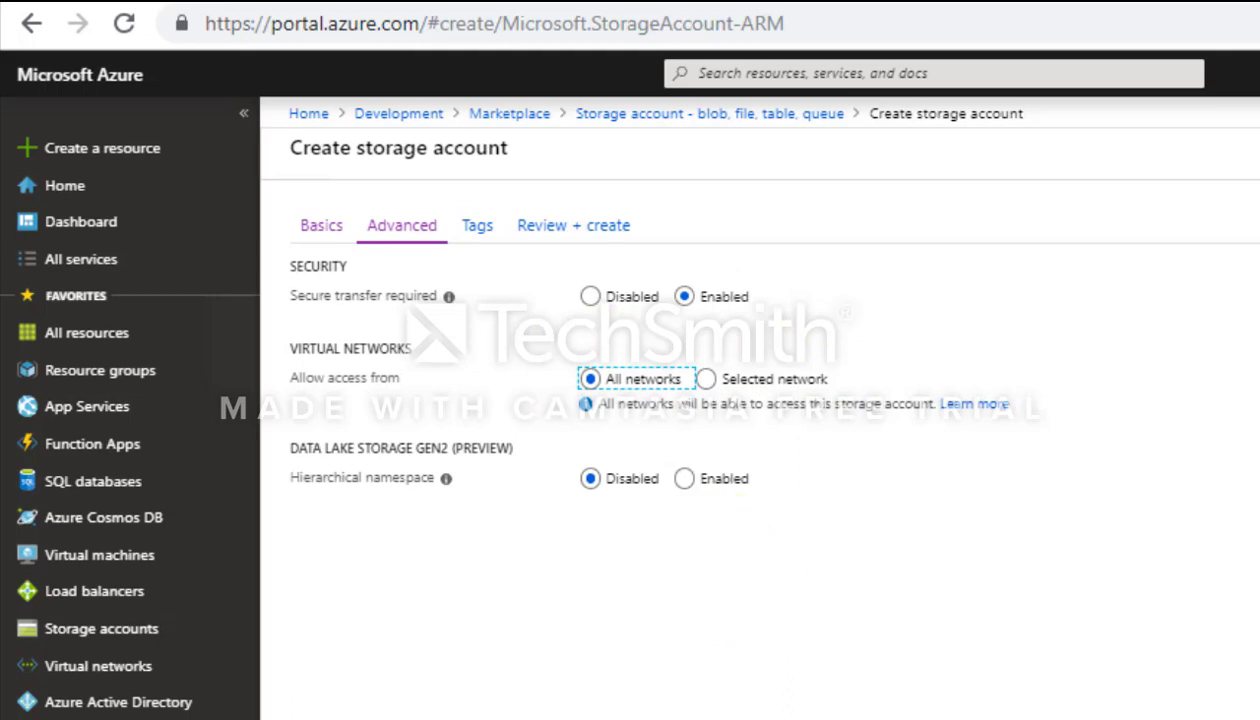
pyautogui.click(264, 670)
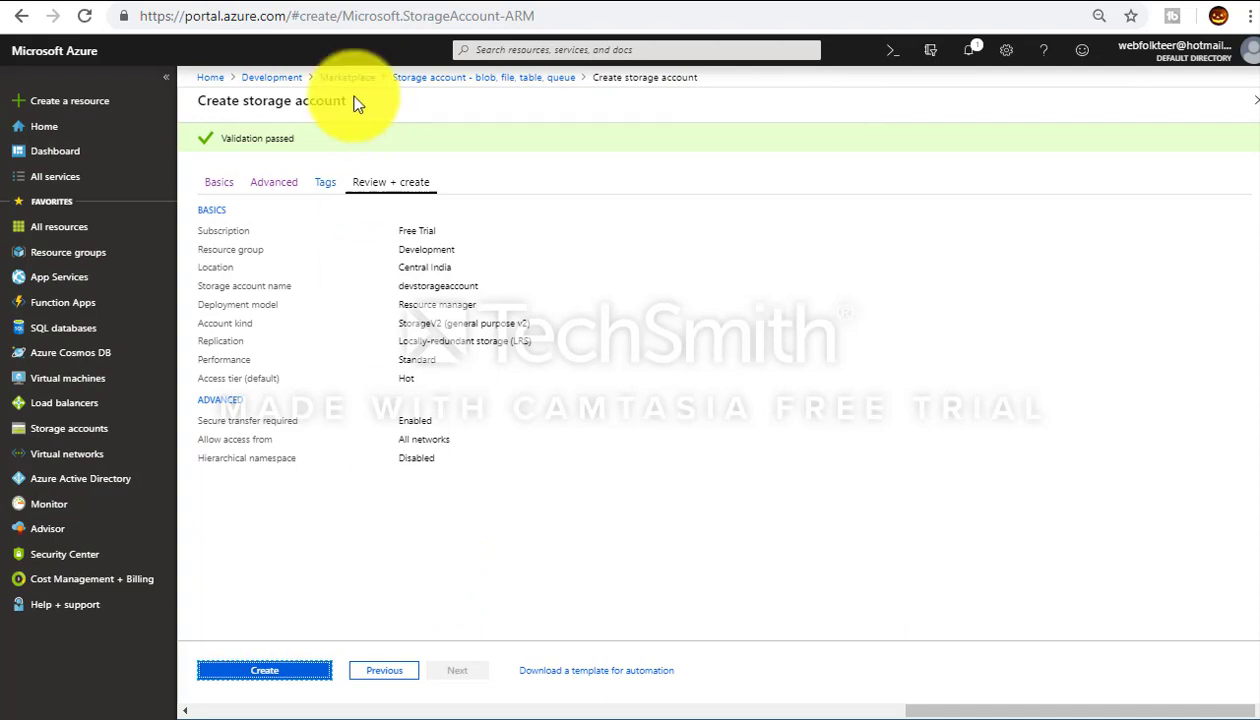
# Step: Create devstorageaccount, check the in-progress deployment notification, and return to Home
pyautogui.click(281, 677)
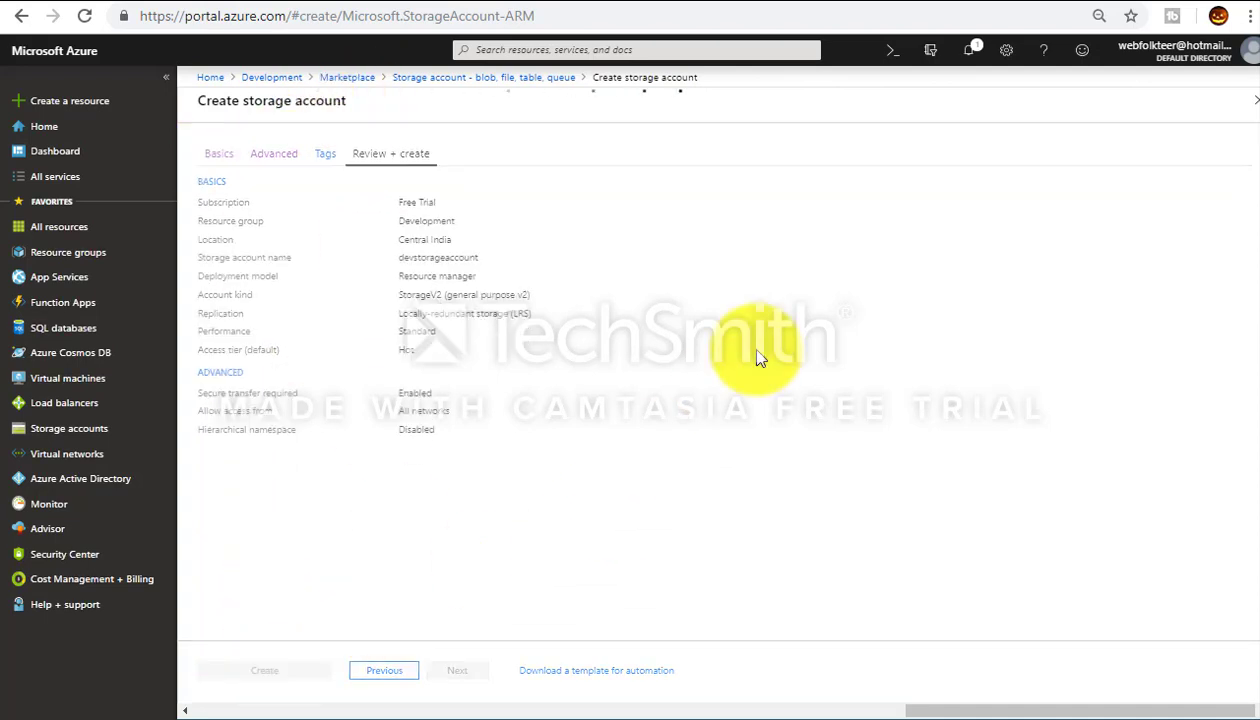
pyautogui.click(969, 55)
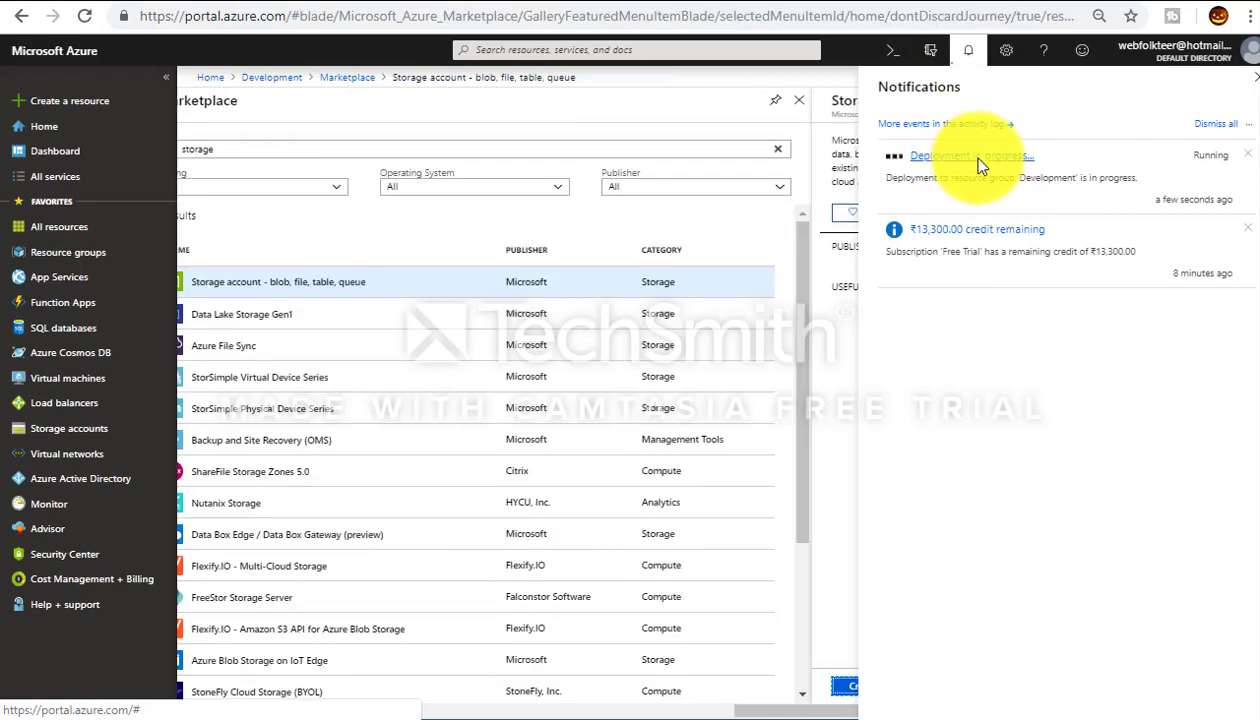
pyautogui.click(976, 157)
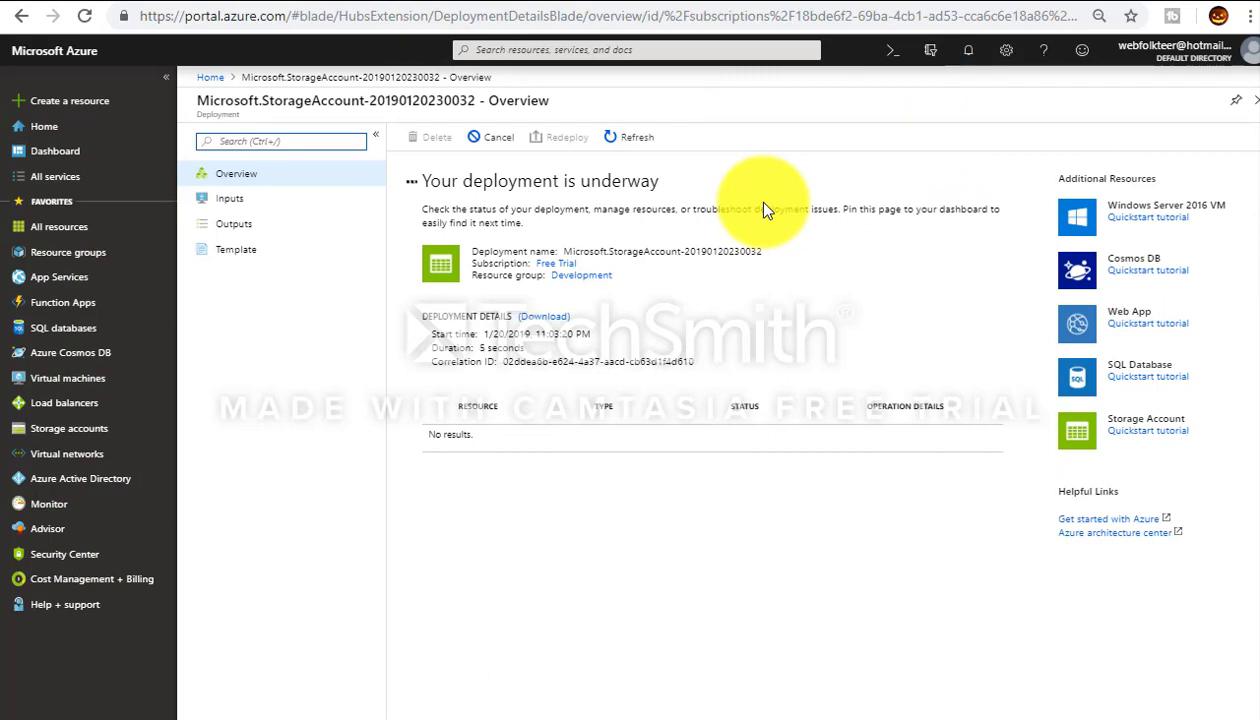
pyautogui.click(213, 78)
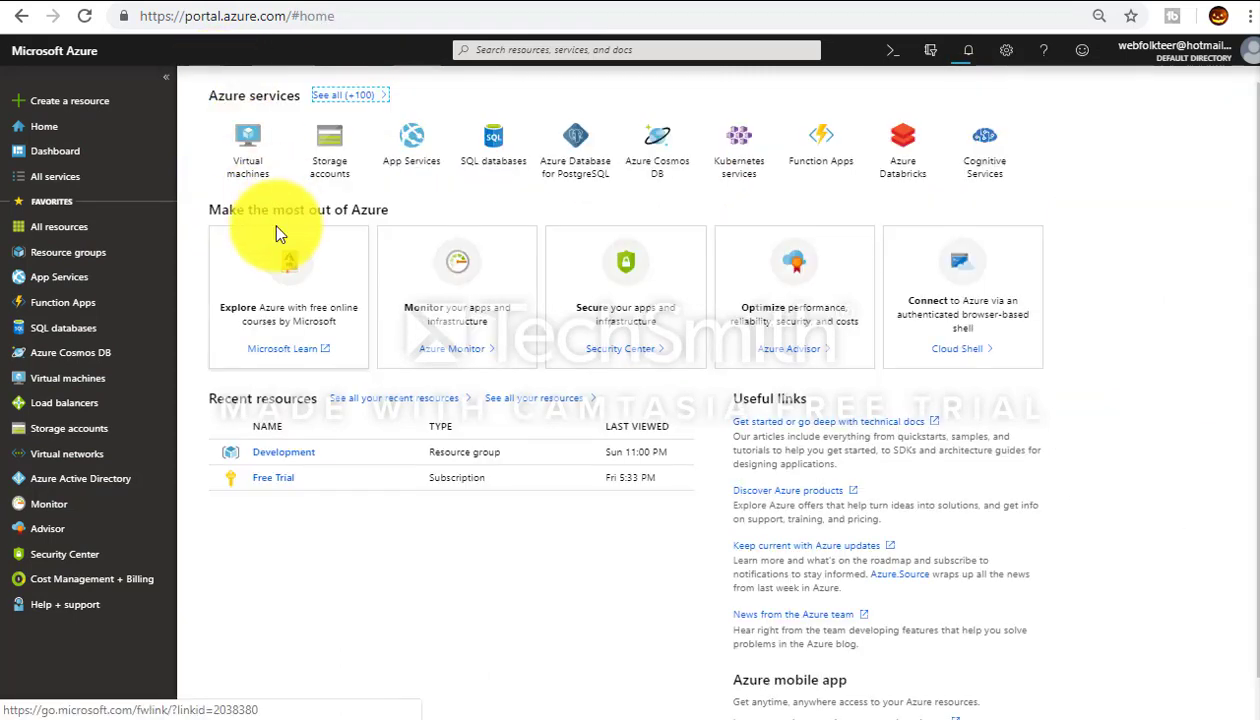
# Step: Open the Development resource group from the Resource groups list
pyautogui.click(280, 456)
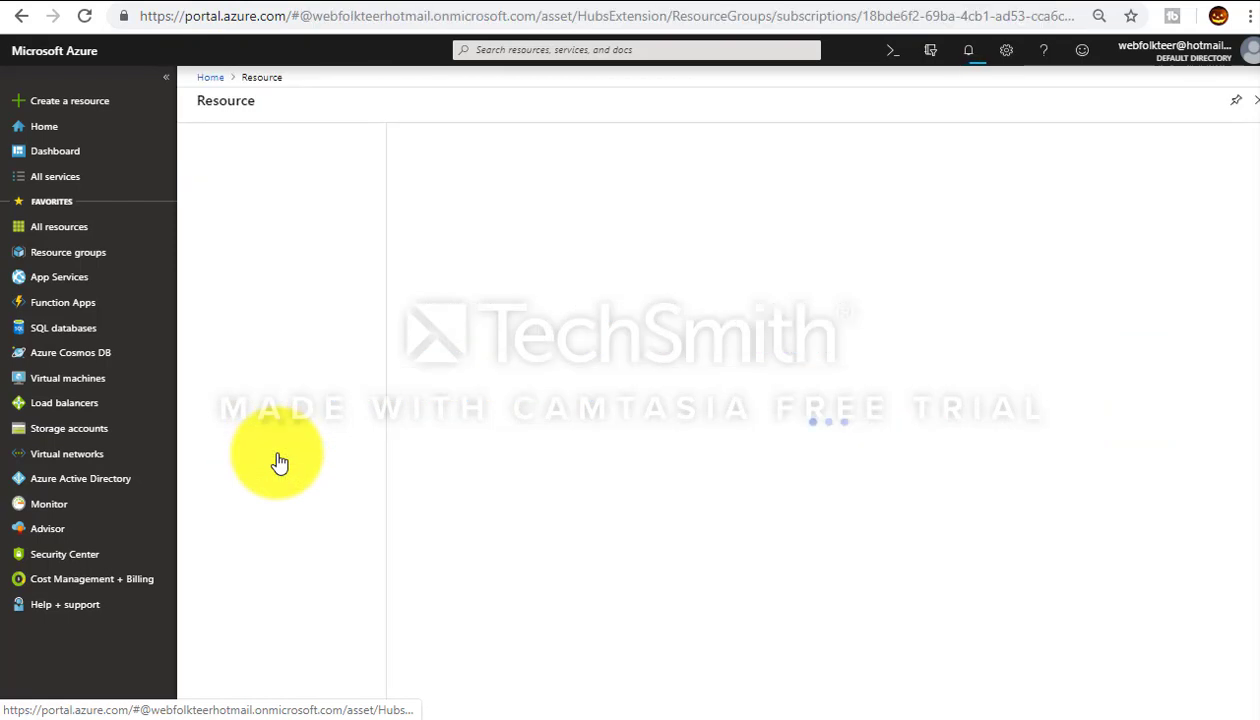
pyautogui.click(60, 262)
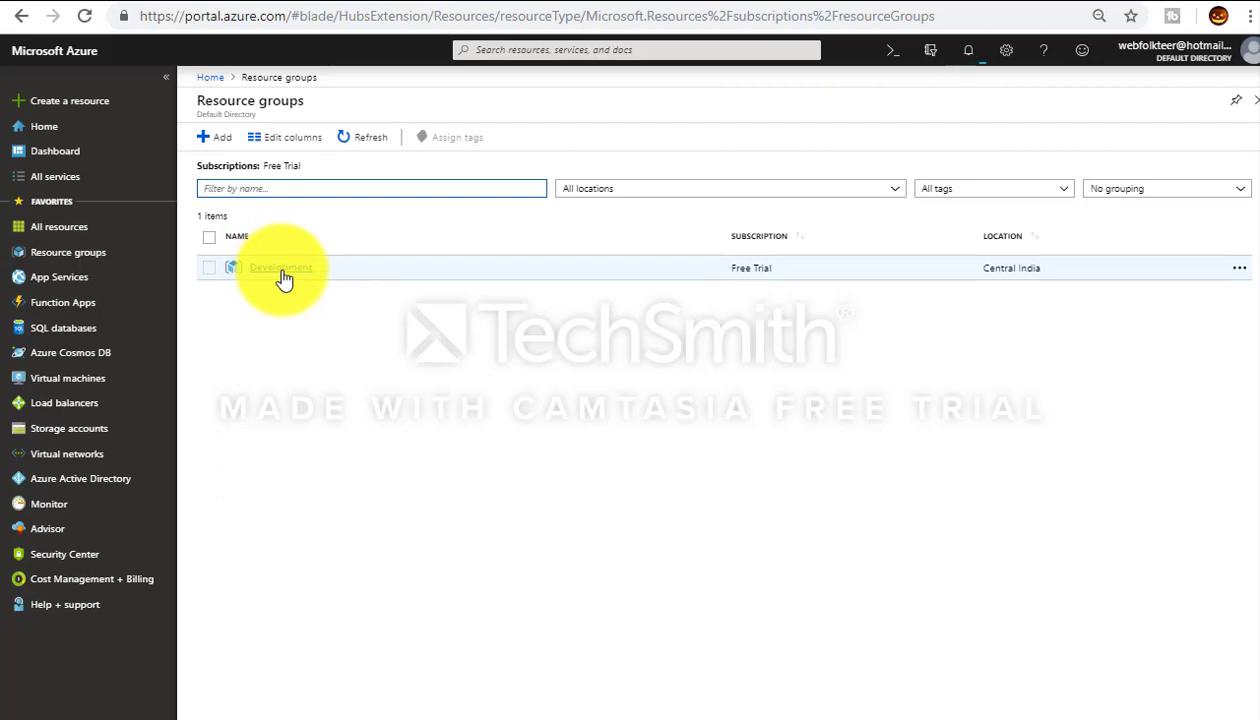
pyautogui.click(281, 272)
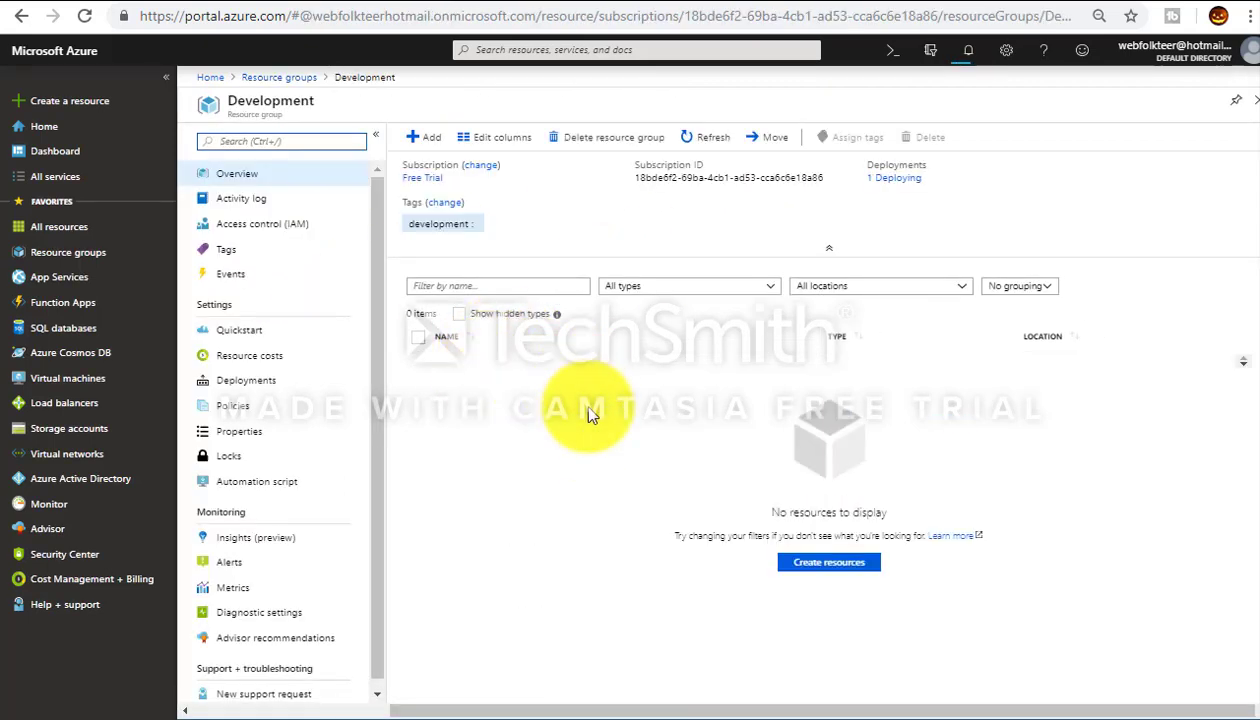
# Step: Once deployment succeeds, refresh the group and open devstorageaccount
pyautogui.click(962, 56)
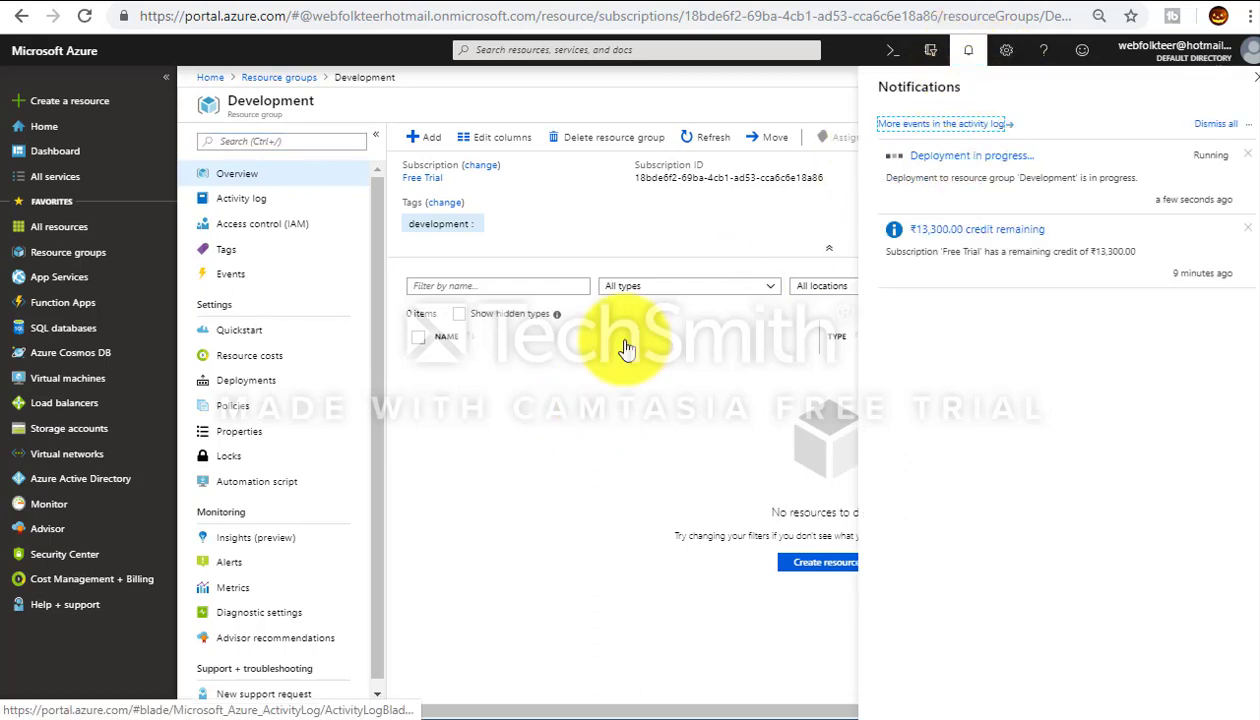
pyautogui.click(540, 422)
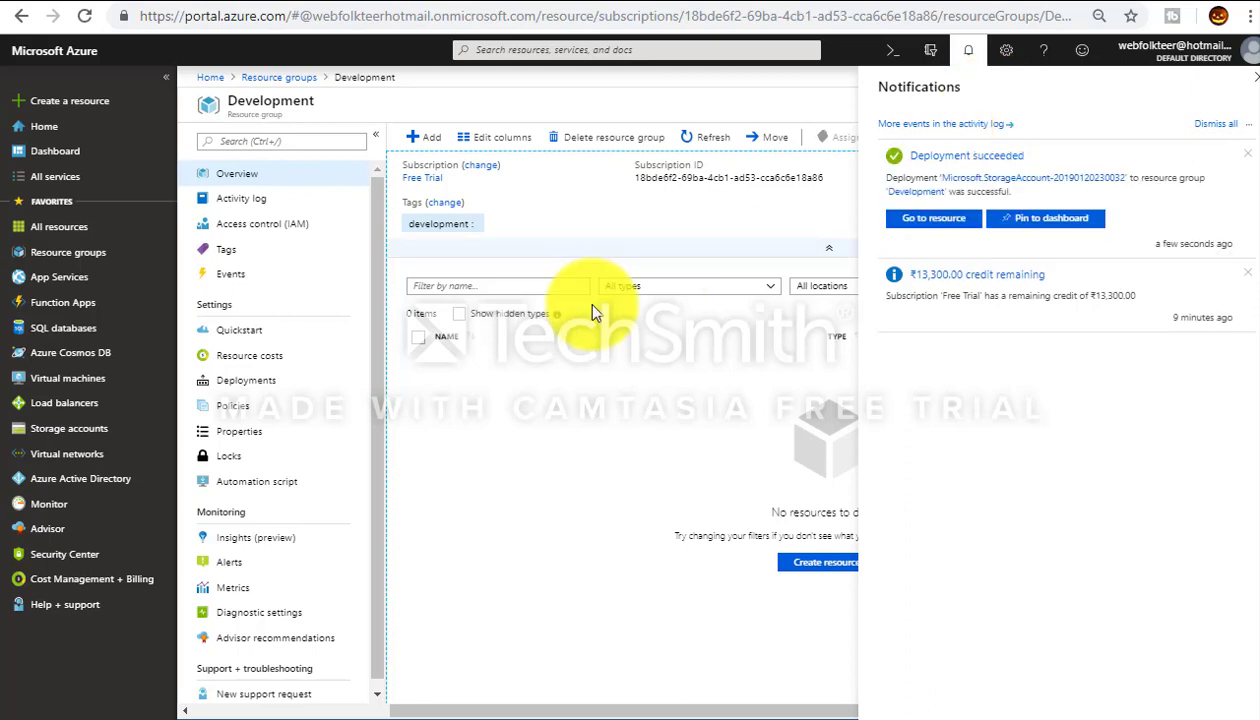
pyautogui.click(690, 135)
pyautogui.click(1253, 88)
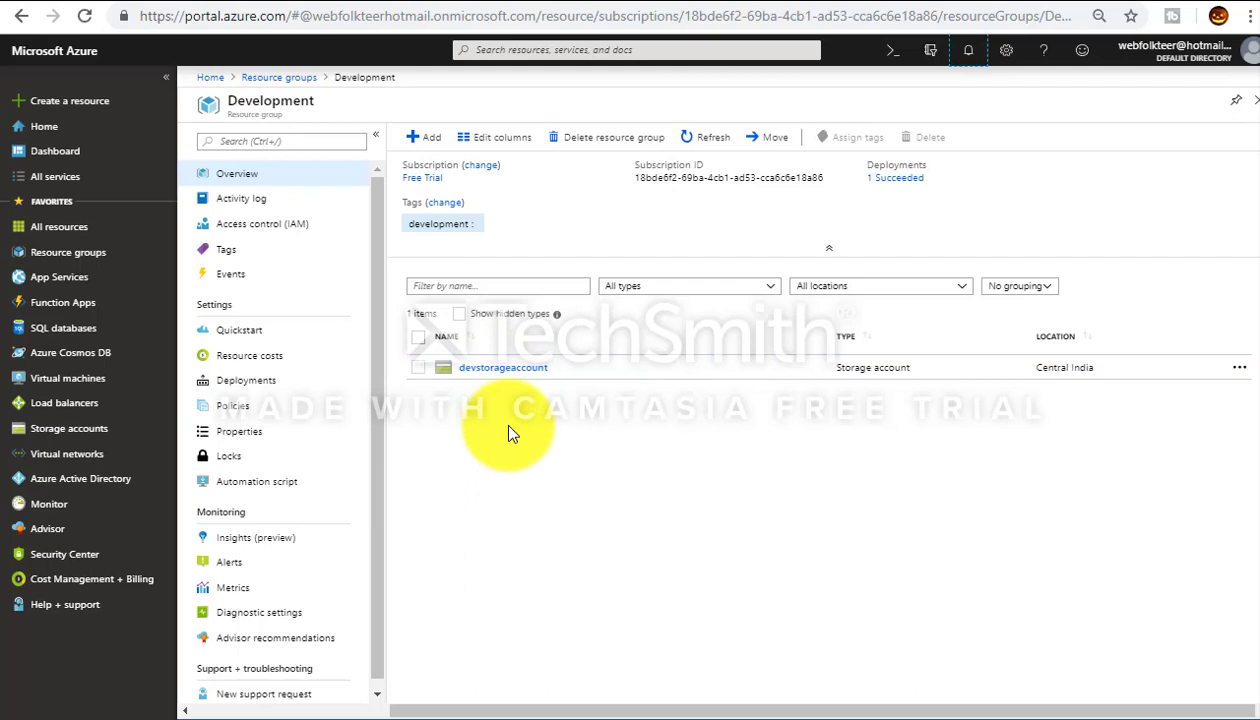
pyautogui.click(510, 372)
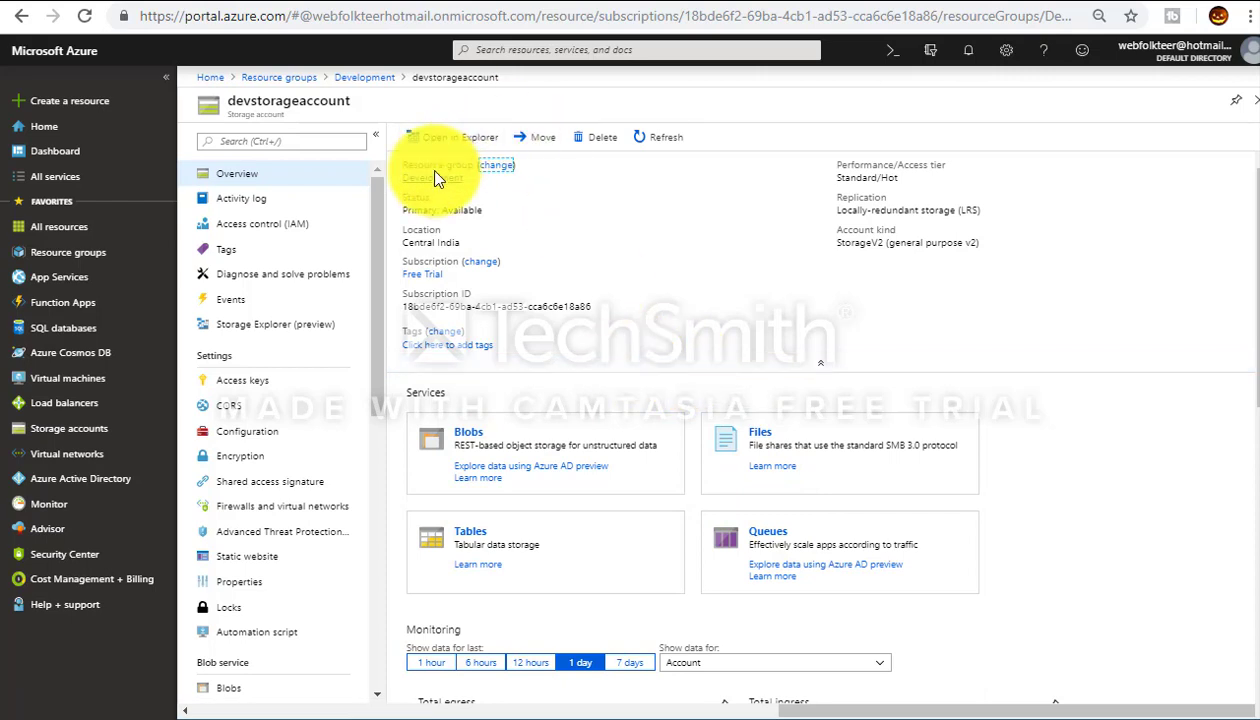
# Step: View devstorageaccount's Activity log, then its Access keys with key1 and key2
pyautogui.click(240, 206)
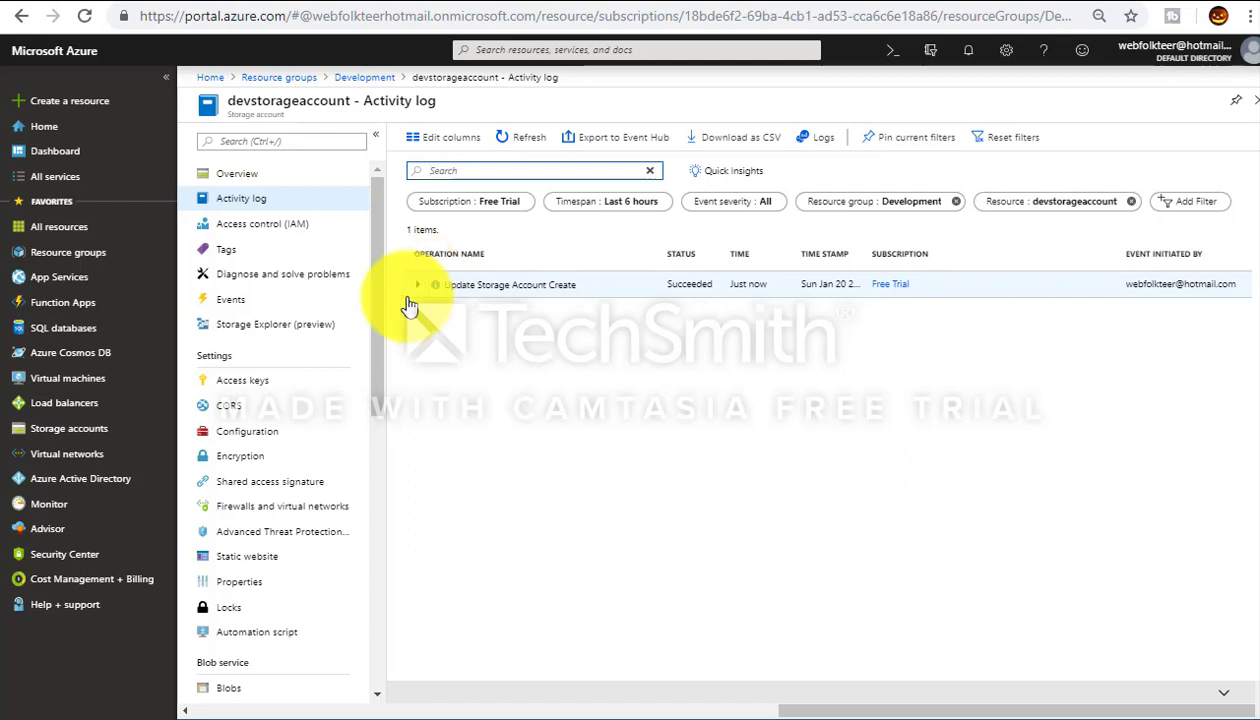
pyautogui.click(258, 386)
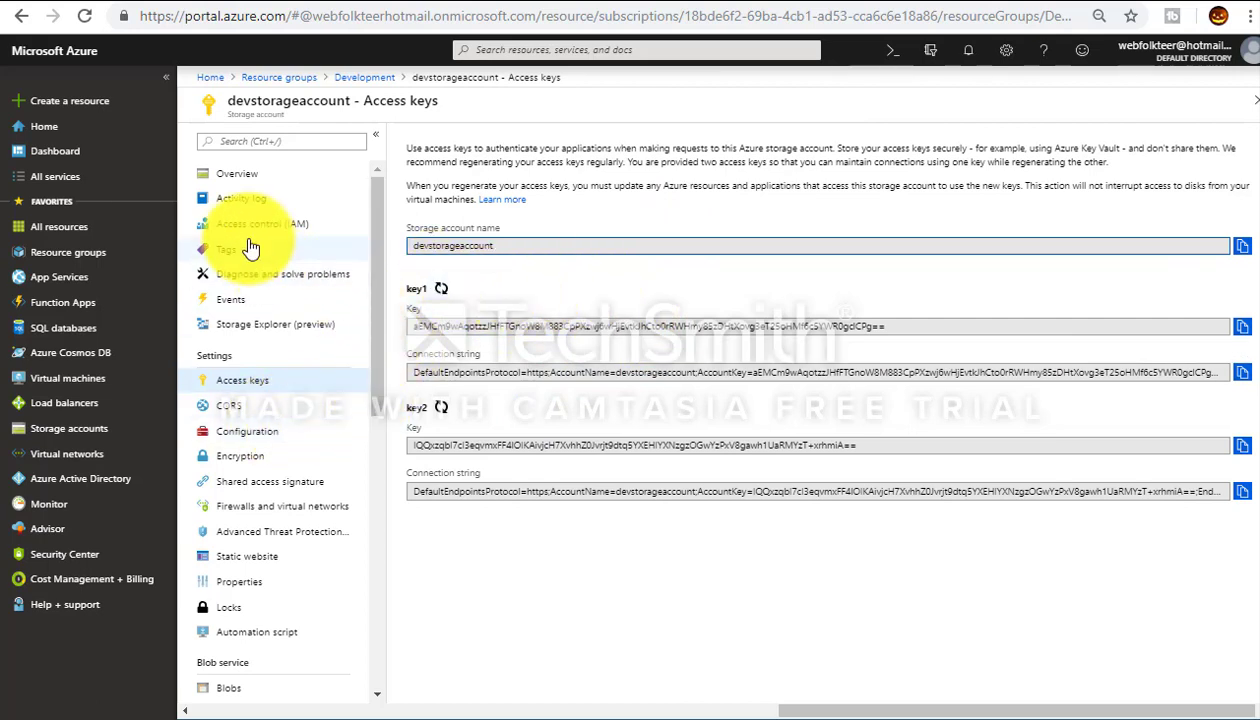
# Step: Scroll through devstorageaccount's Properties and endpoints, then view its Encryption settings
pyautogui.click(241, 581)
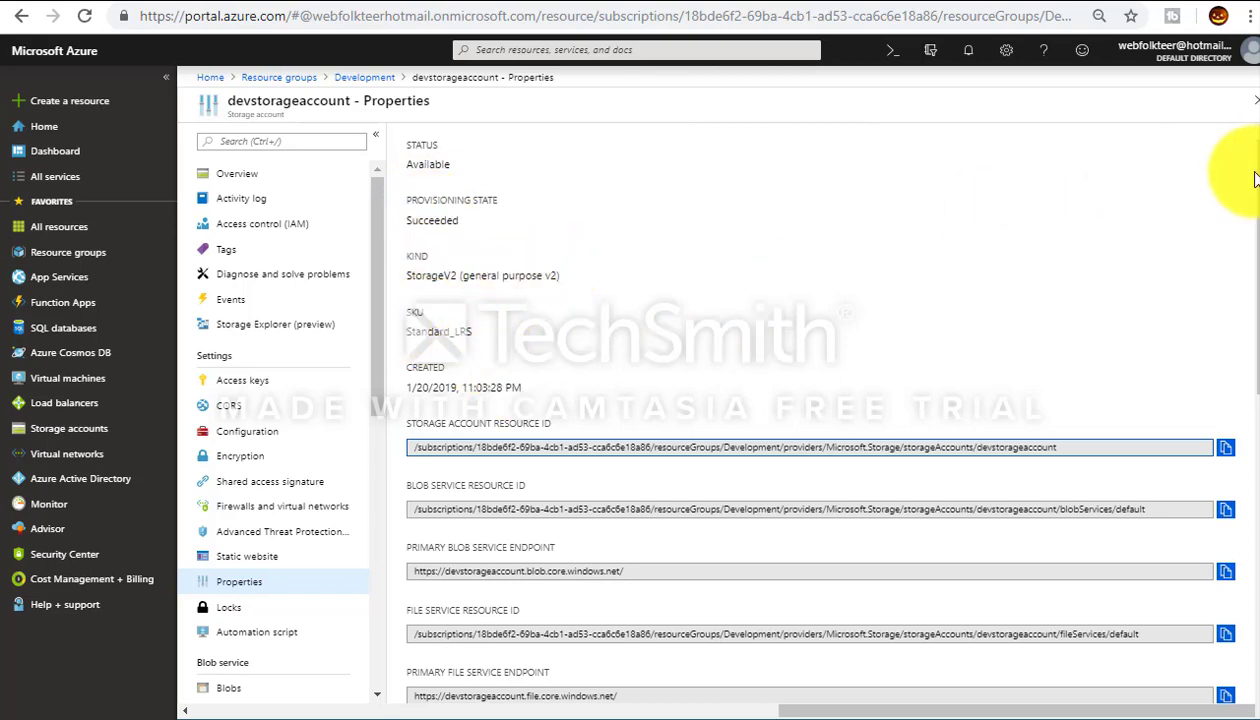
pyautogui.scroll(-5, 1240, 260)
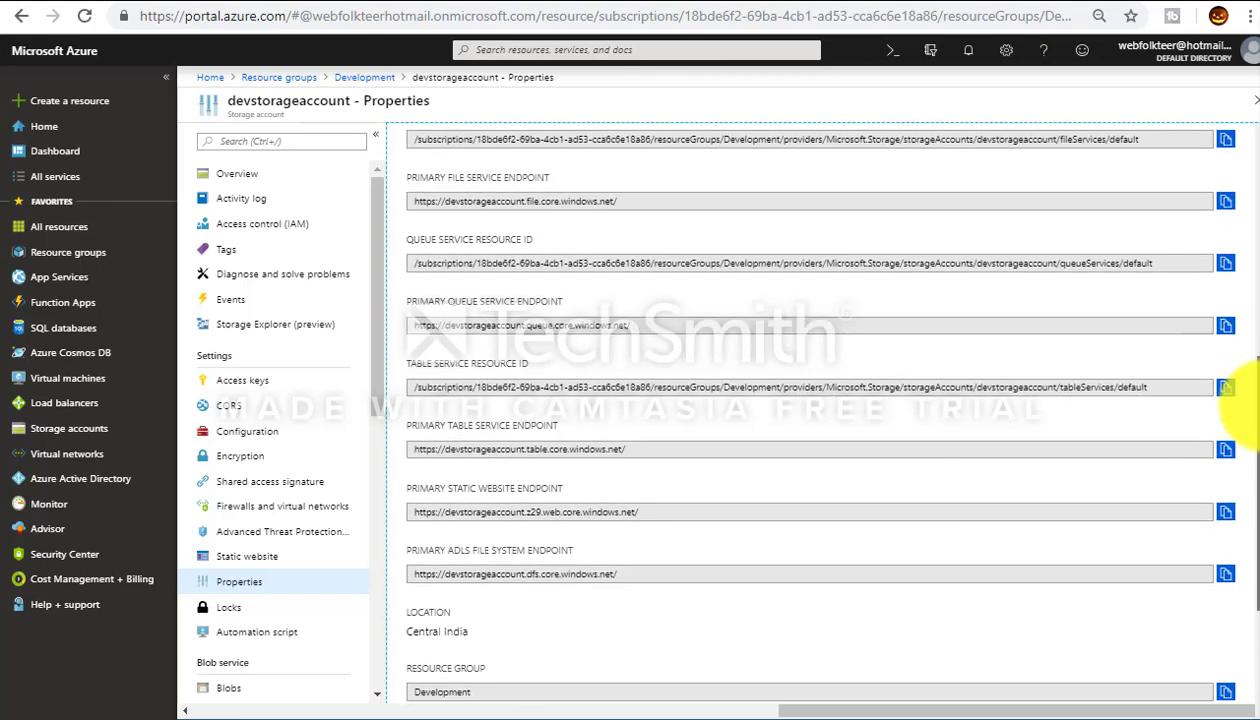
pyautogui.scroll(-2, 1245, 400)
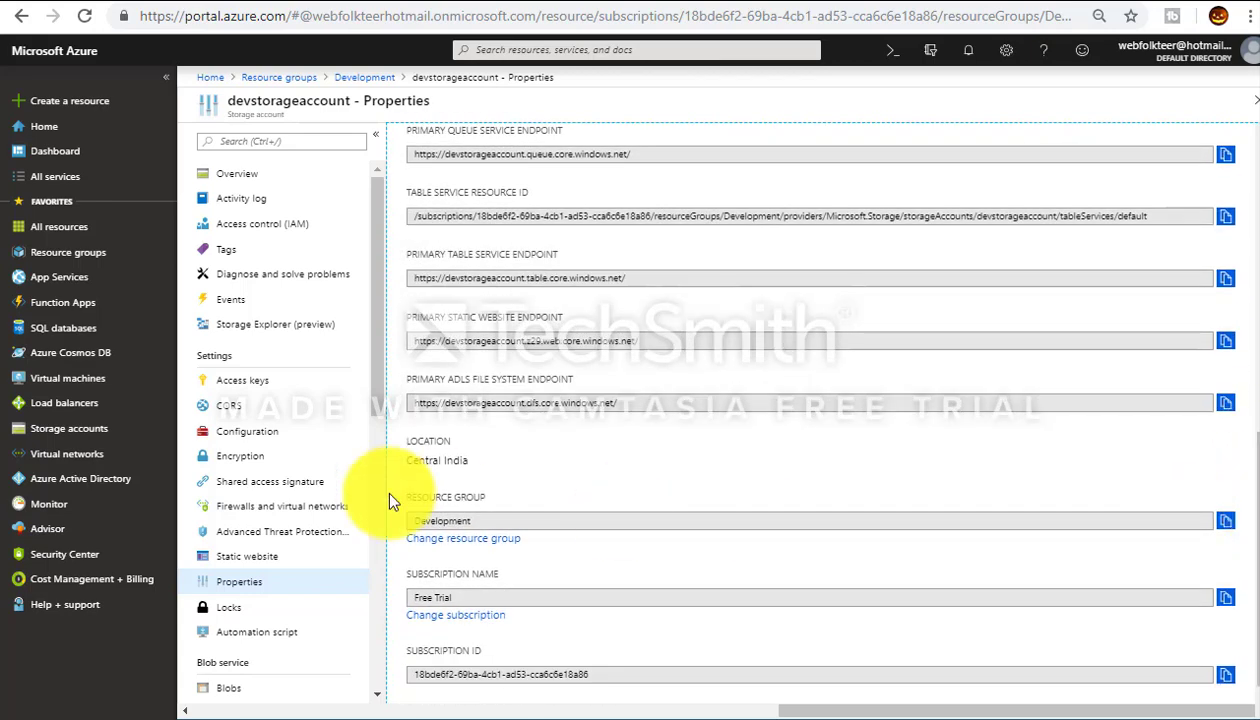
pyautogui.moveTo(372, 325); pyautogui.dragTo(381, 413)
pyautogui.click(245, 251)
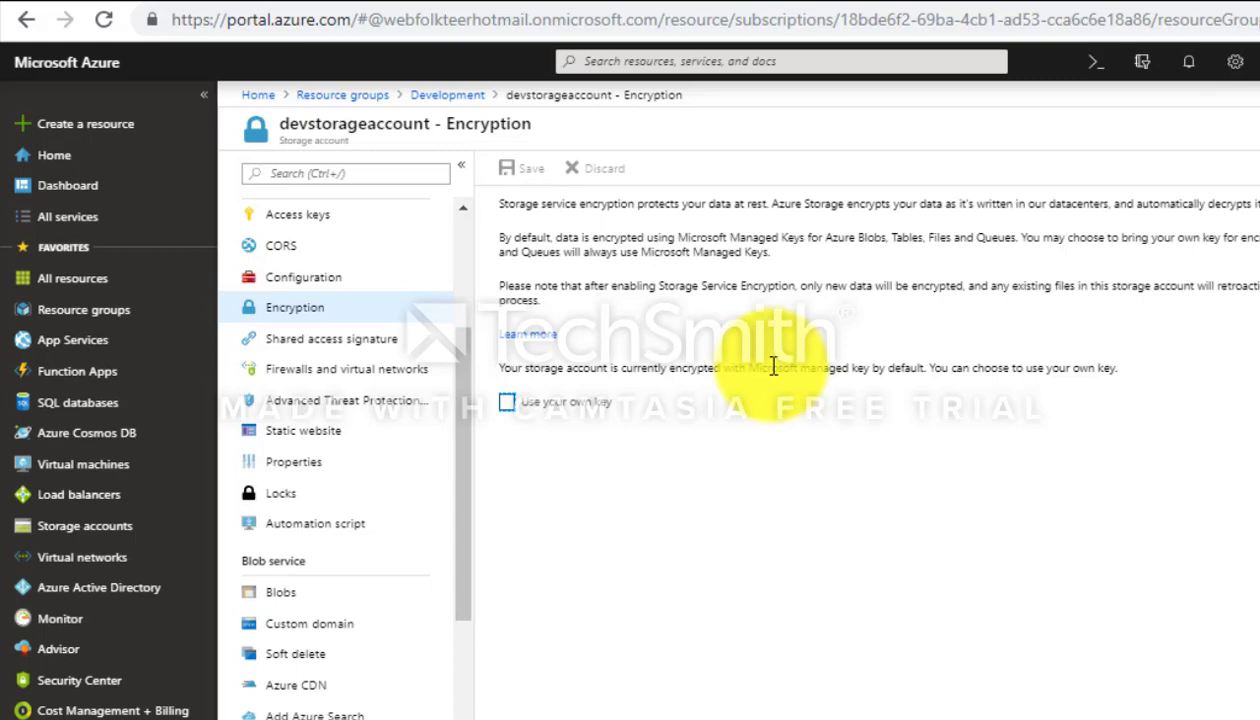
# Step: Revisit Access keys and Encryption, toggle Use your own key off again, and show Firewalls and virtual networks
pyautogui.scroll(3, 464, 300)
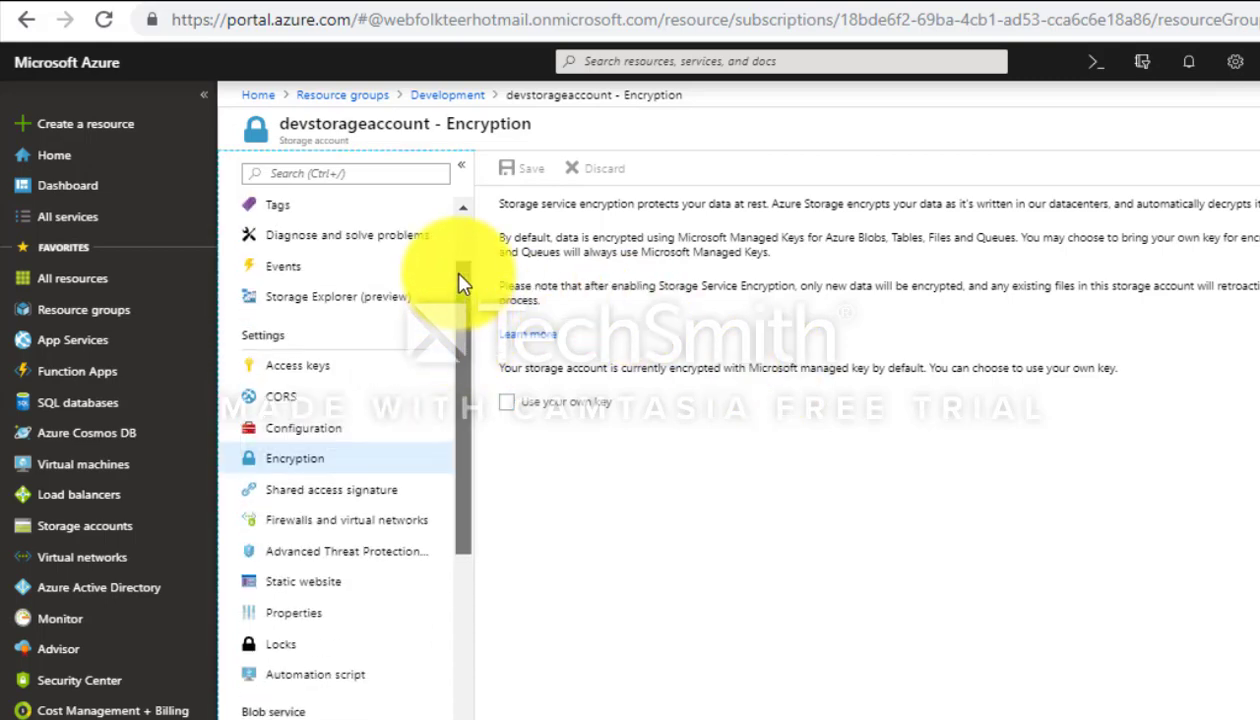
pyautogui.click(328, 366)
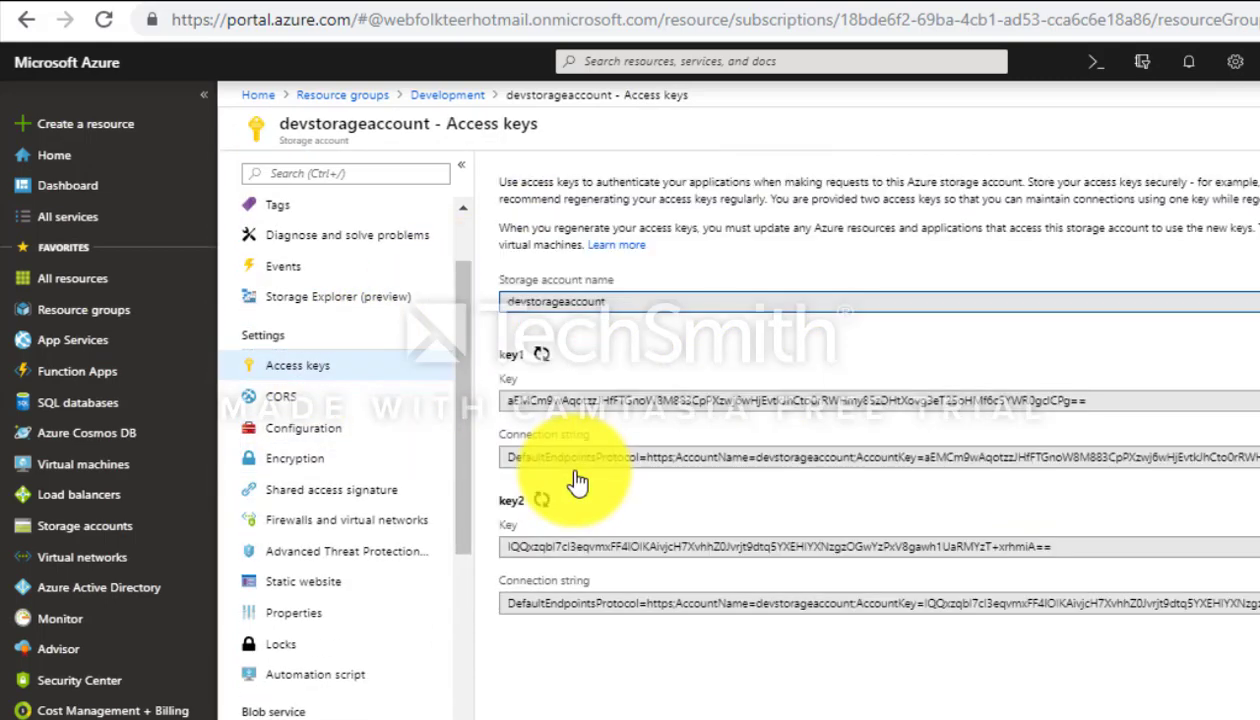
pyautogui.click(320, 473)
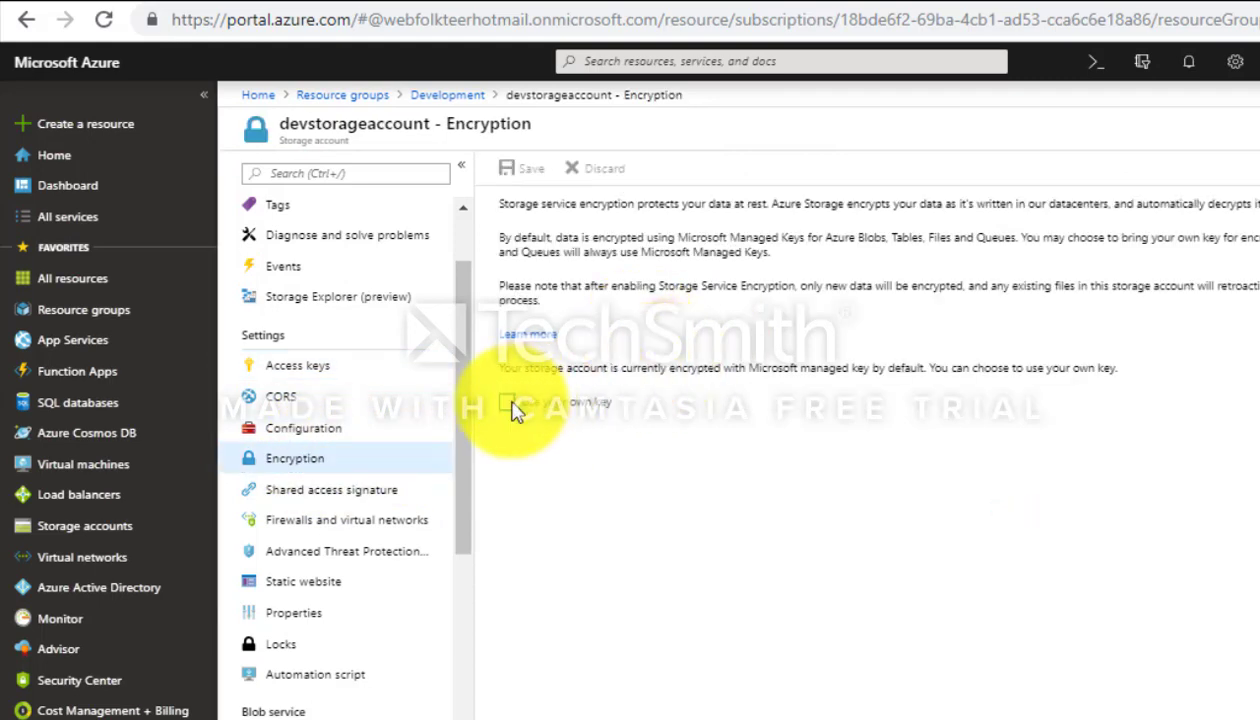
pyautogui.click(509, 404)
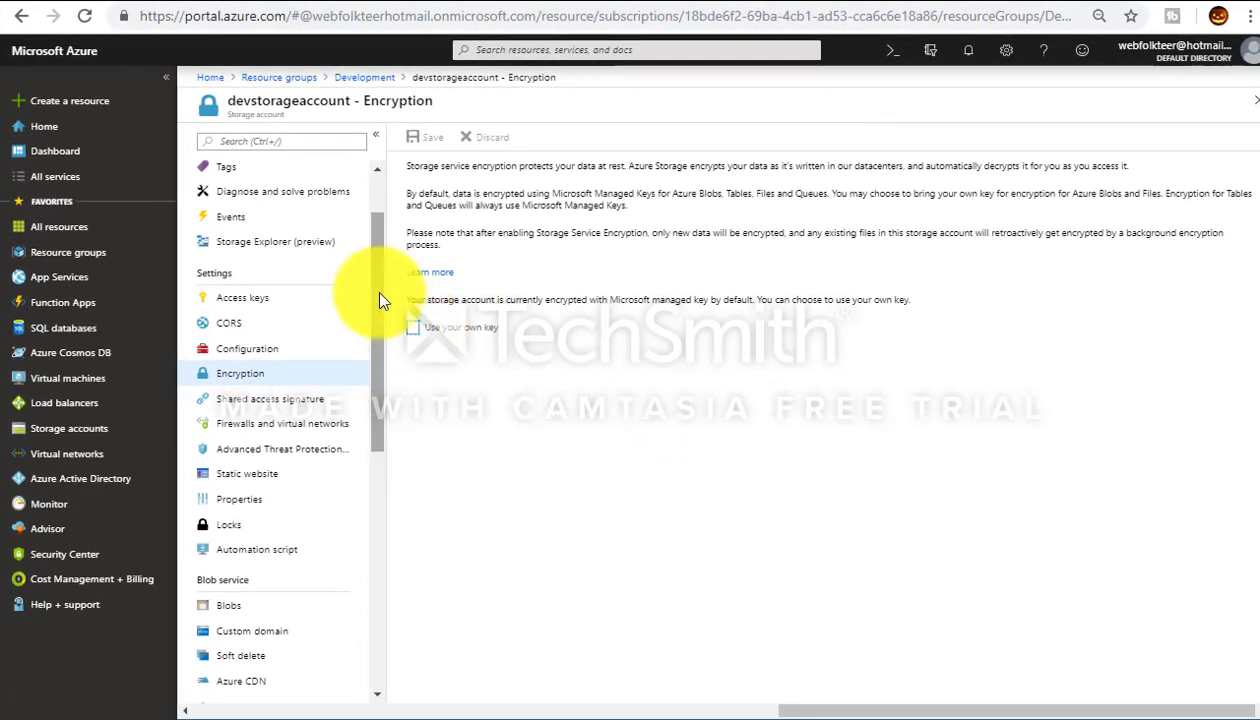
pyautogui.scroll(-1, 371, 318)
pyautogui.click(298, 358)
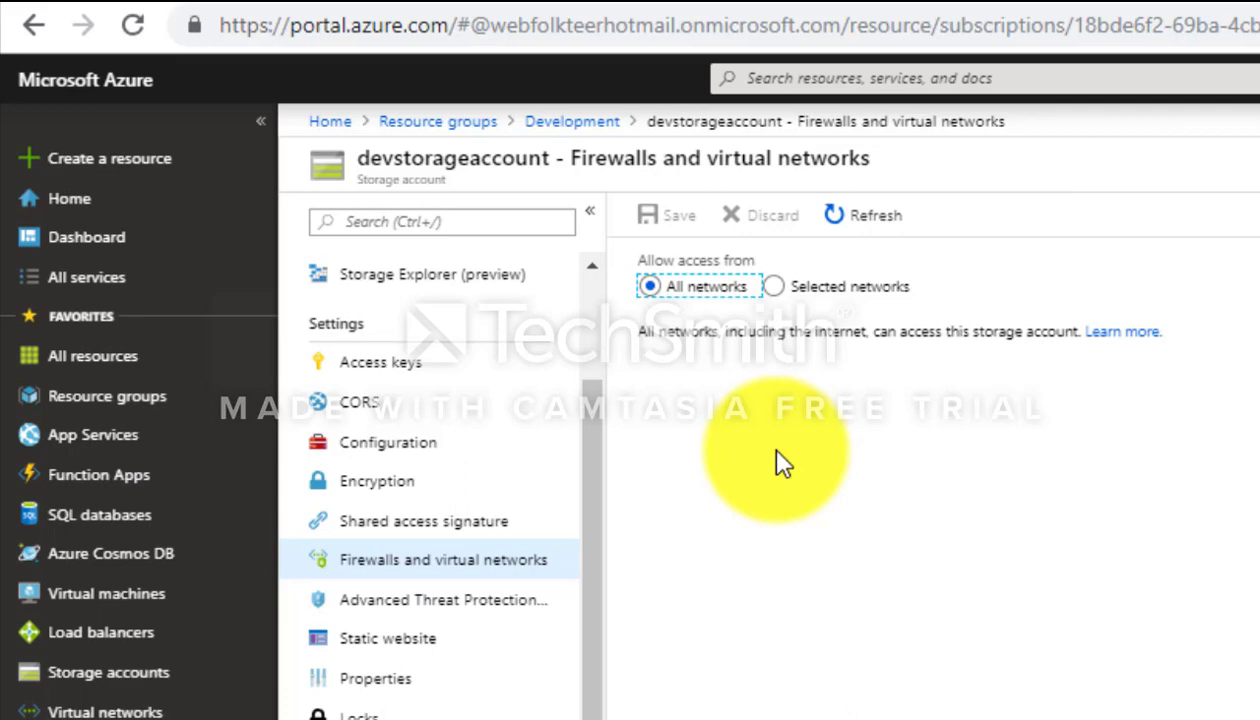
# Step: Open the Advanced Threat Protection settings and switch protection on
pyautogui.click(448, 603)
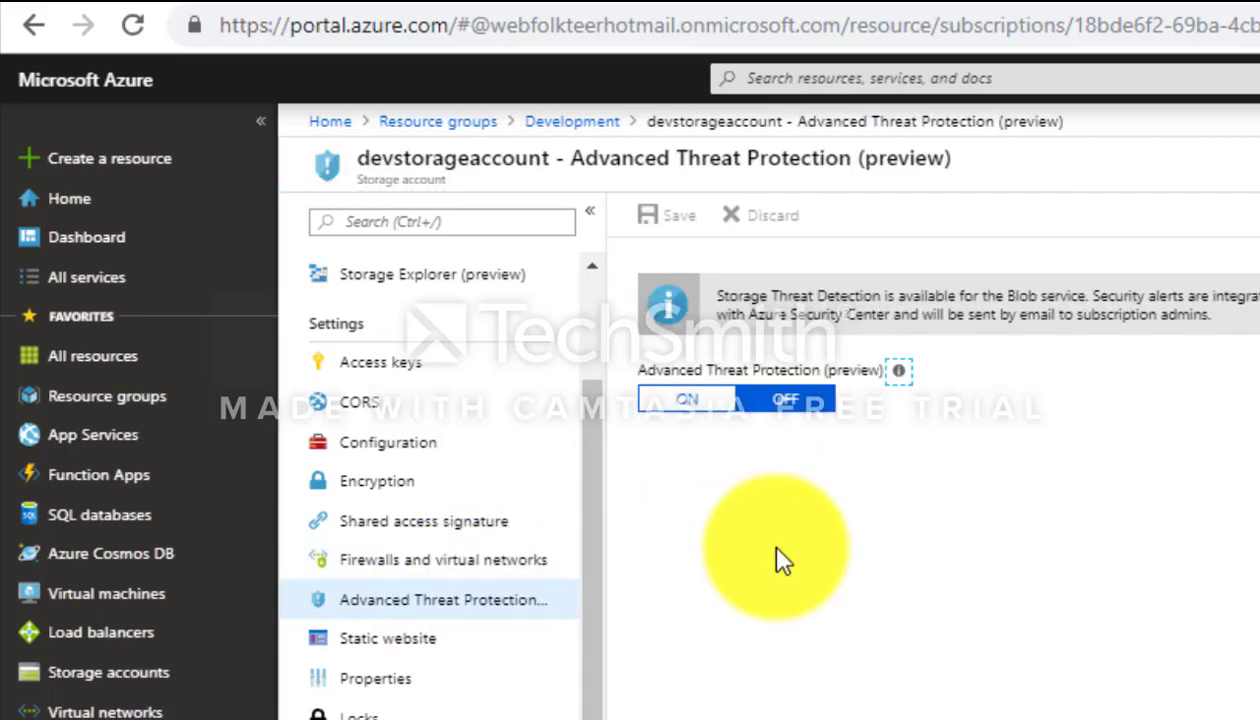
pyautogui.click(686, 400)
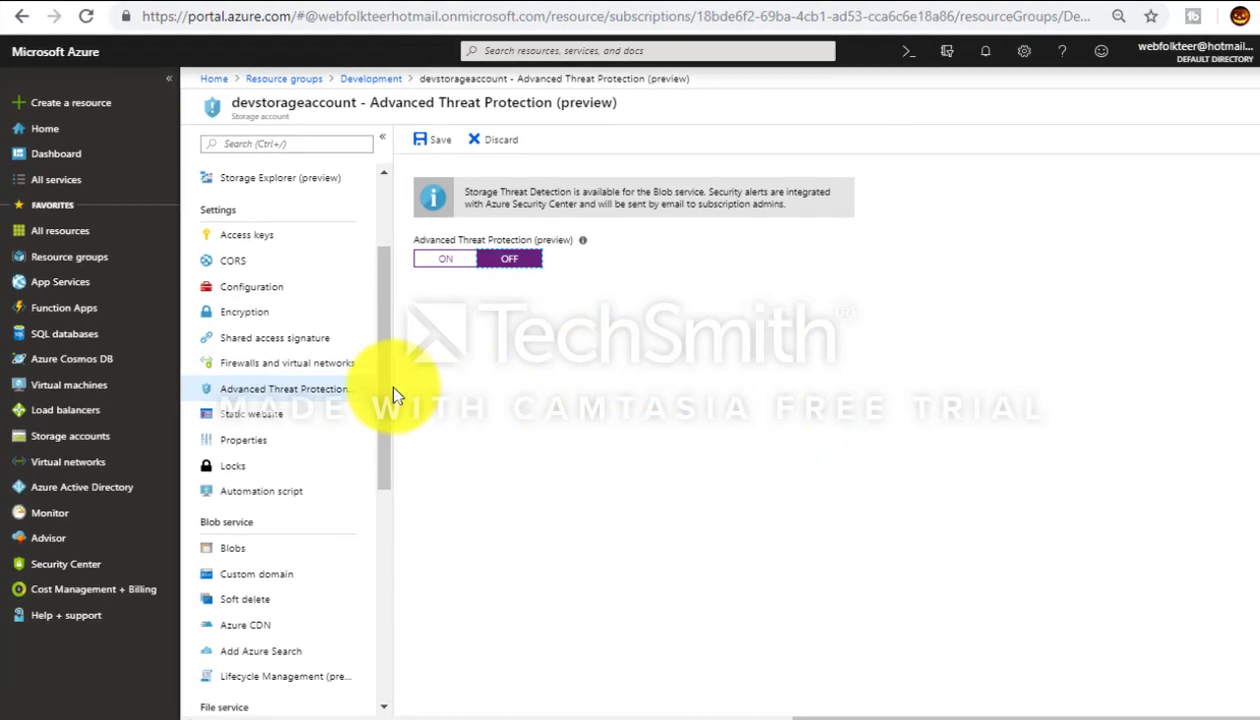
pyautogui.moveTo(389, 448); pyautogui.dragTo(383, 515)
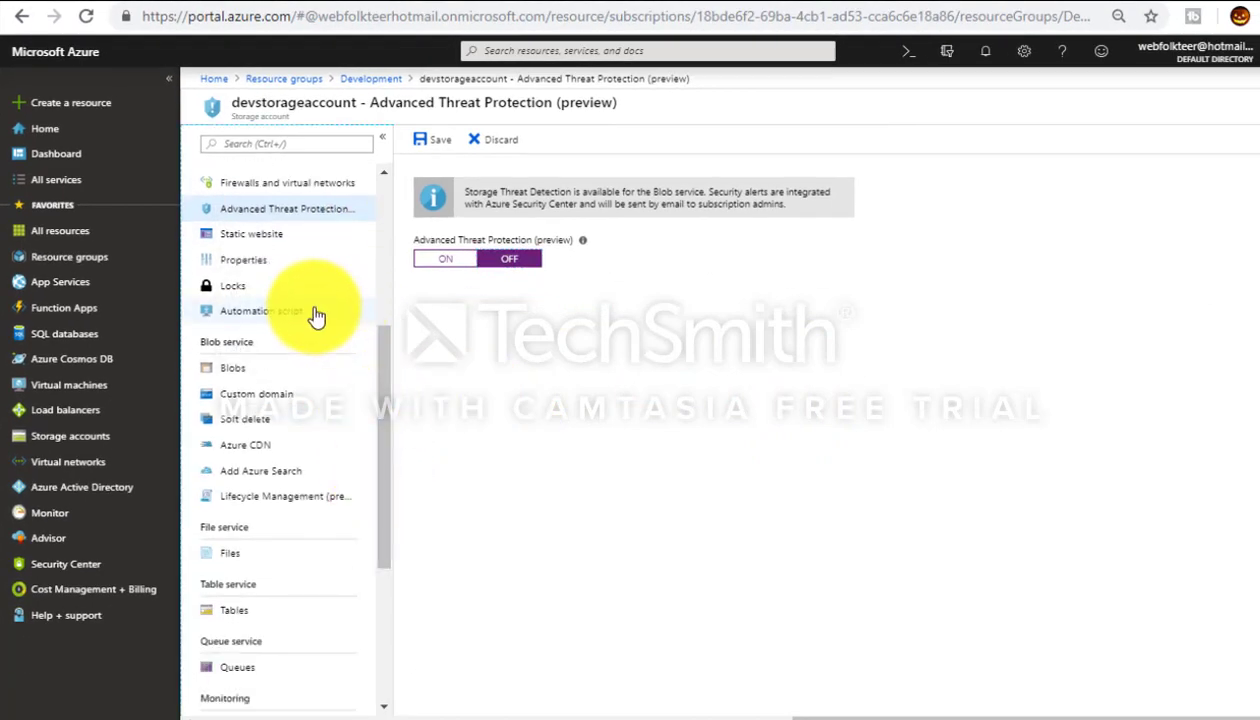
# Step: Try leaving for Automation script, stay on the page when warned, then go to Alerts
pyautogui.click(259, 316)
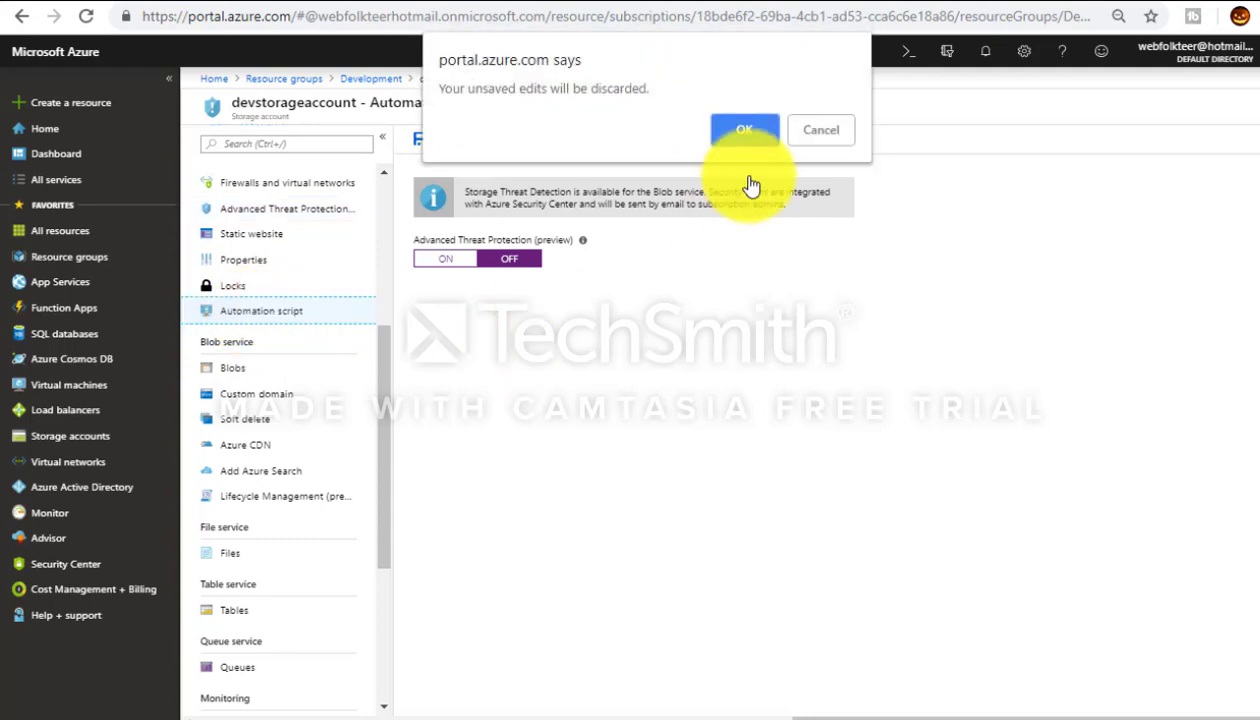
pyautogui.click(805, 133)
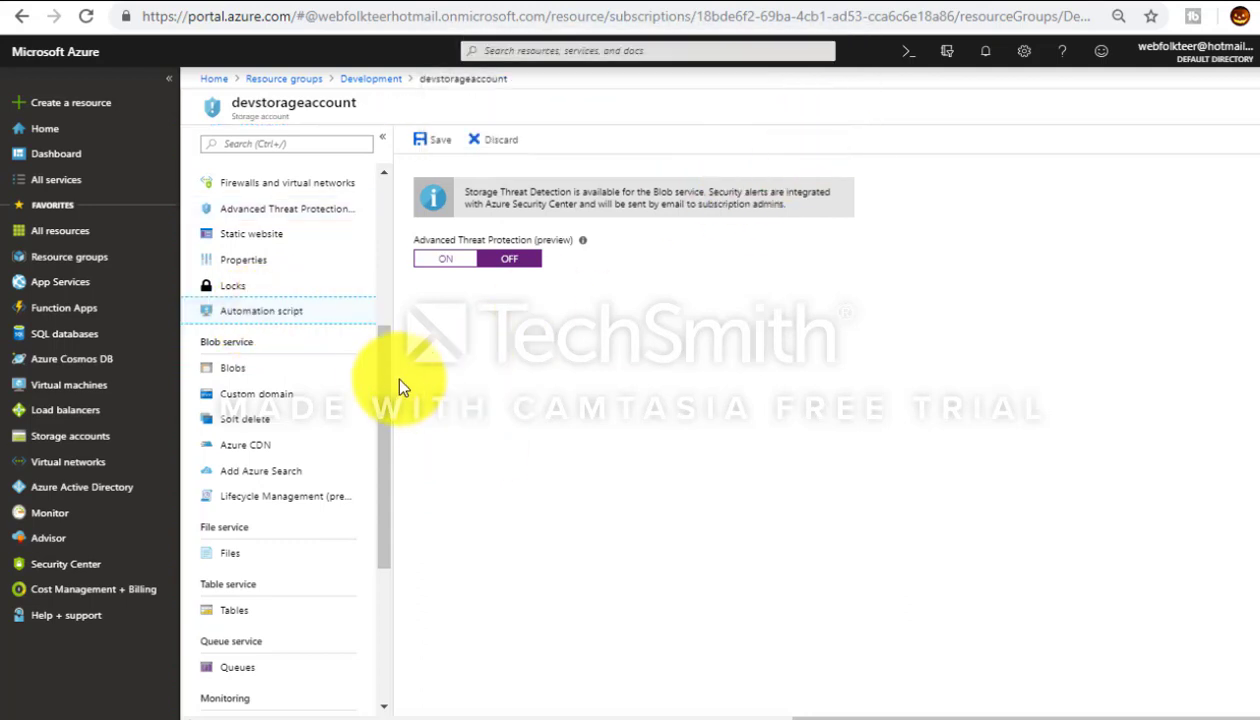
pyautogui.moveTo(386, 385); pyautogui.dragTo(397, 510)
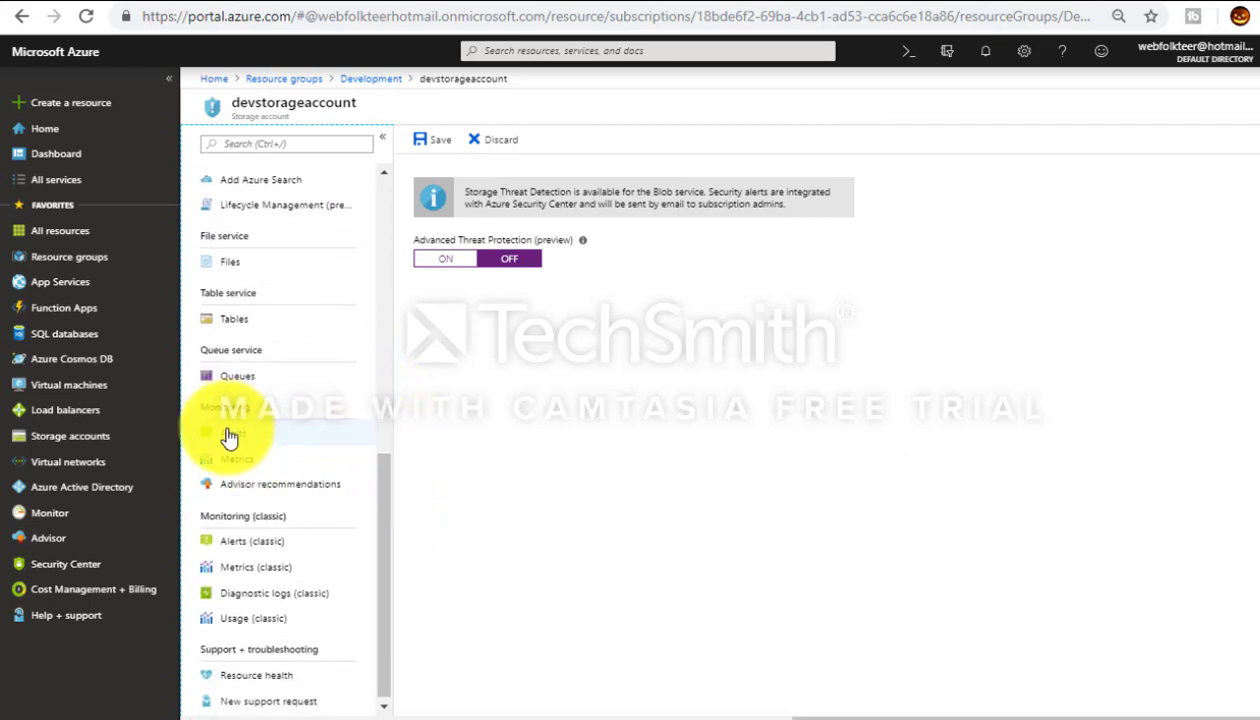
pyautogui.click(250, 436)
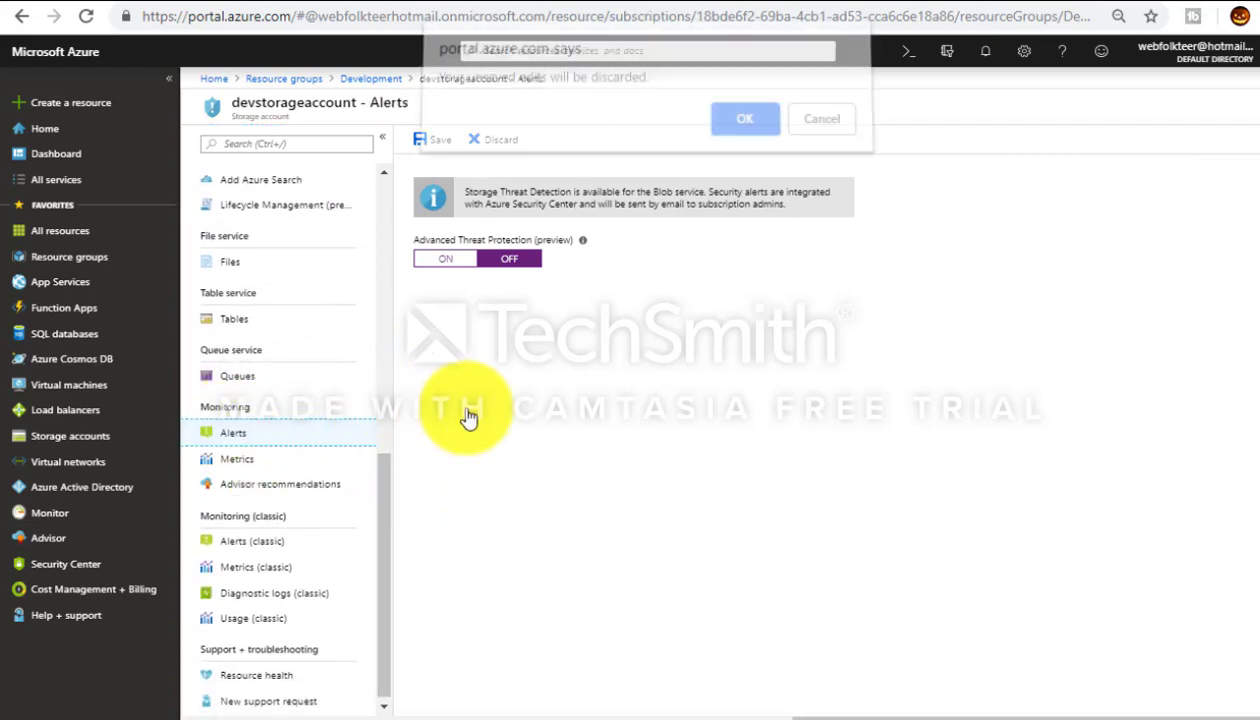
# Step: Discard the threat protection edits, start a new alert rule targeting devstorageaccount, and add a condition
pyautogui.click(745, 127)
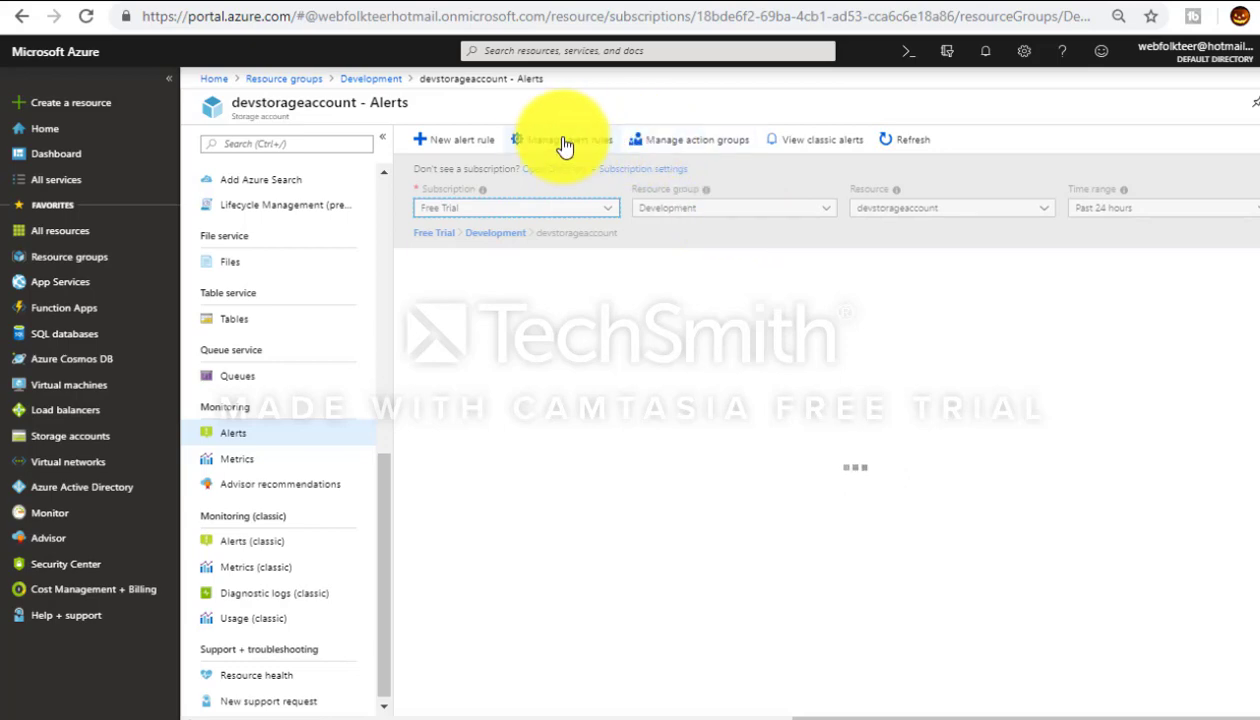
pyautogui.click(467, 148)
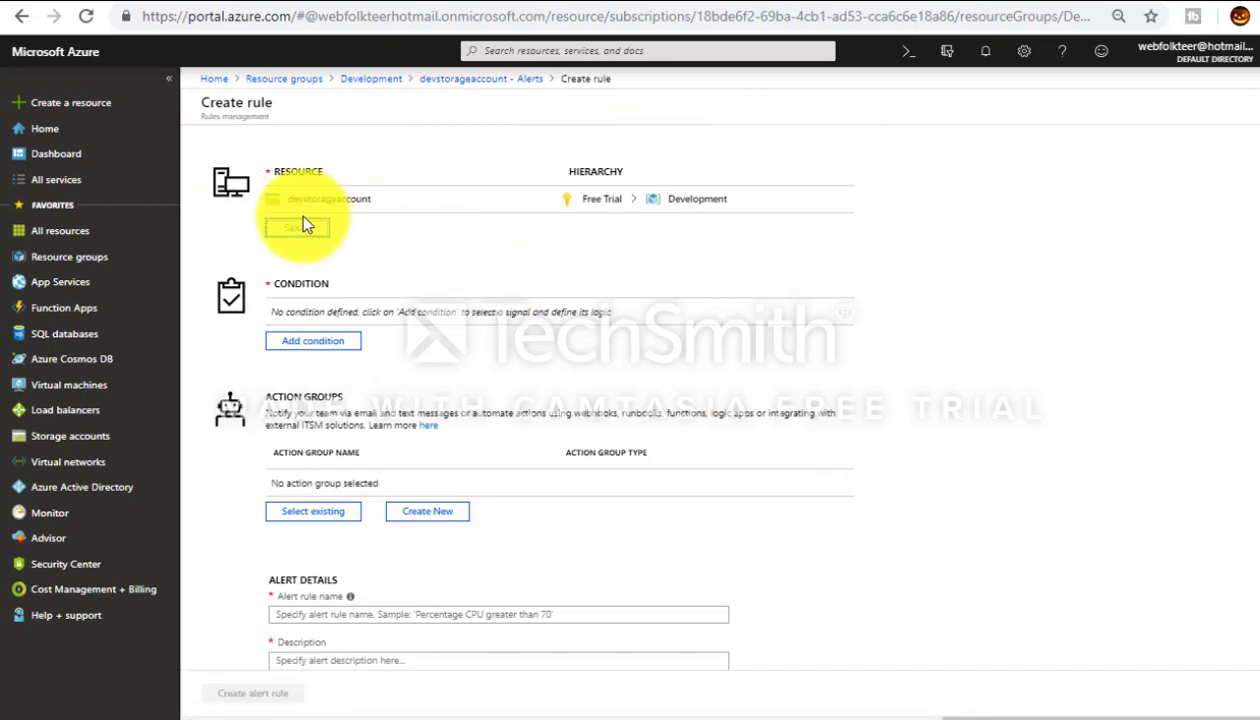
pyautogui.click(310, 232)
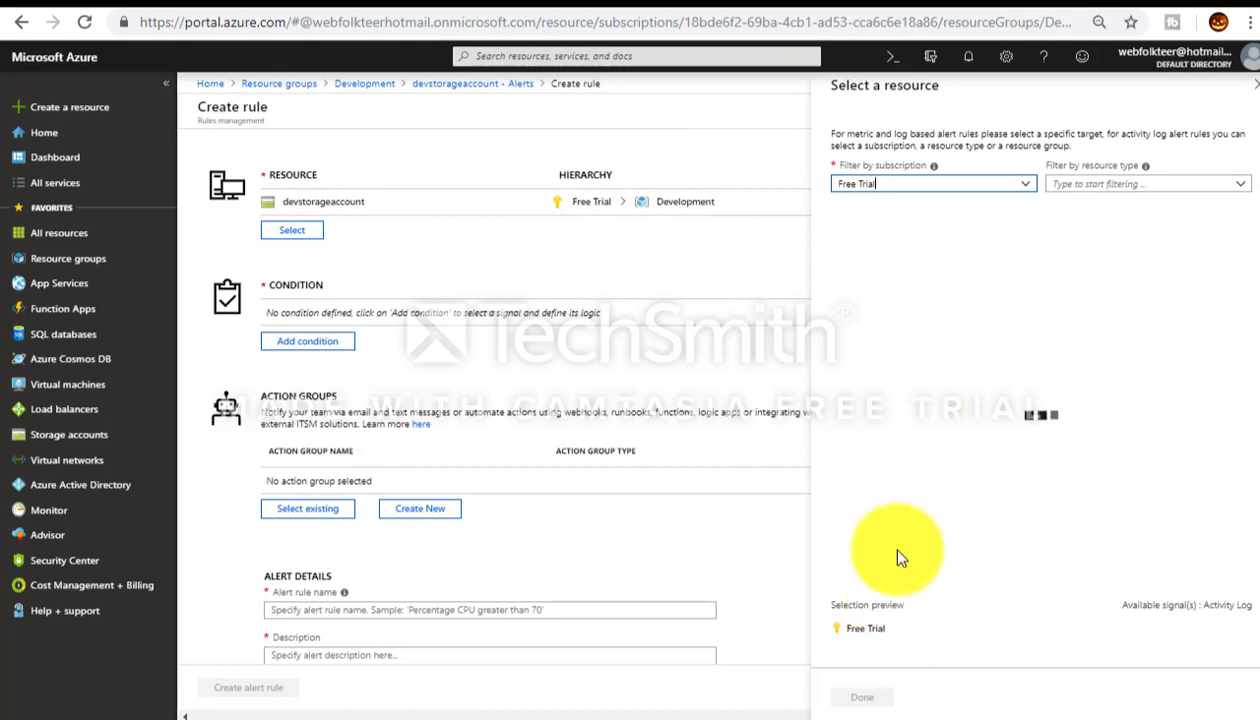
pyautogui.click(862, 697)
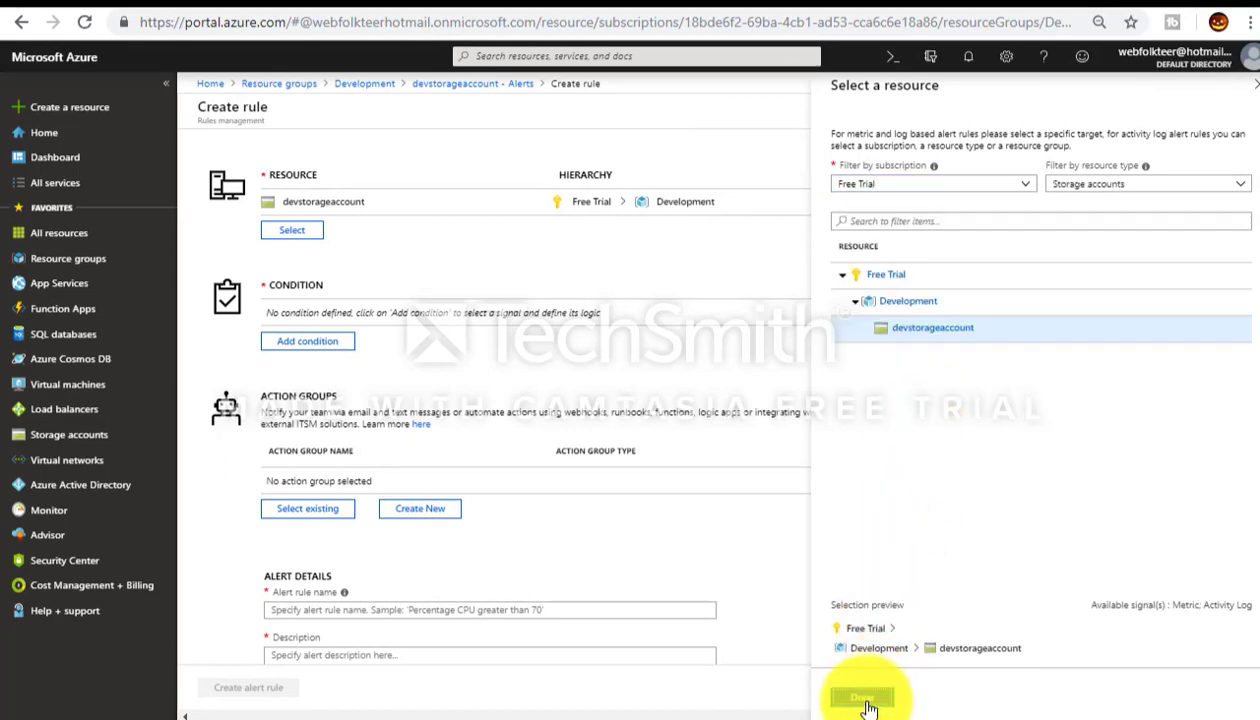
pyautogui.click(312, 342)
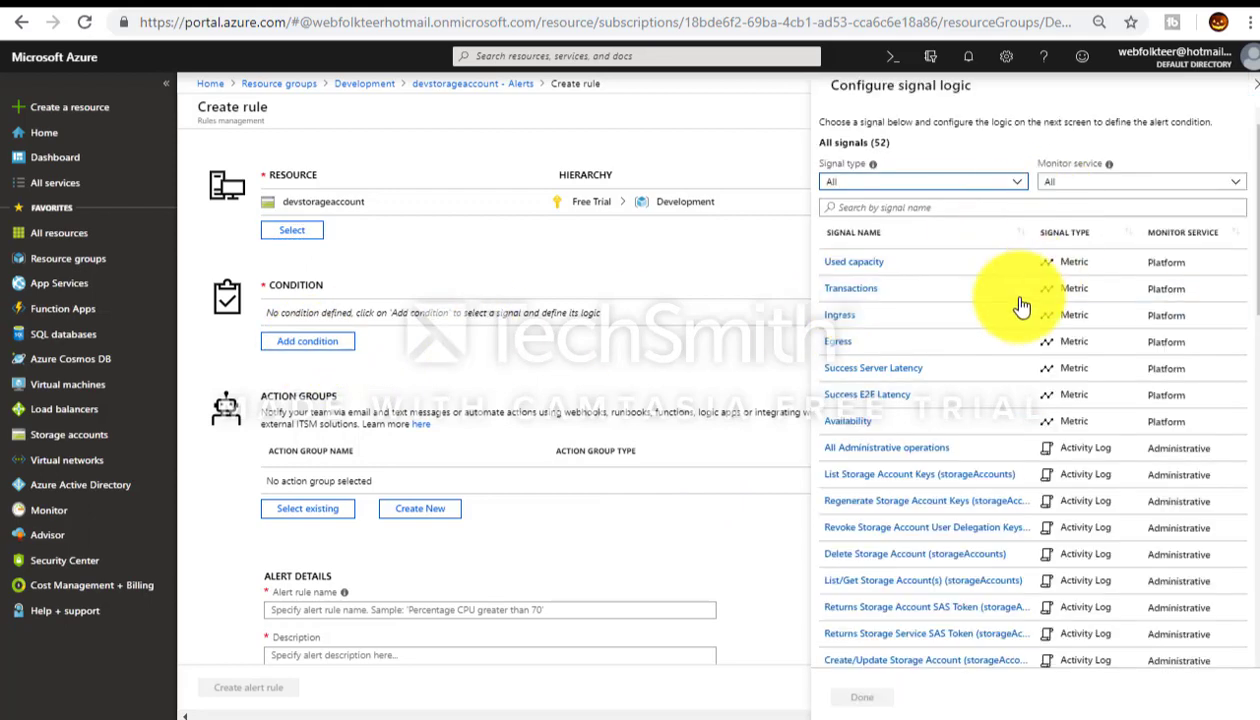
# Step: Base the alert condition on Used capacity, charting the last 24 hours of history
pyautogui.click(905, 263)
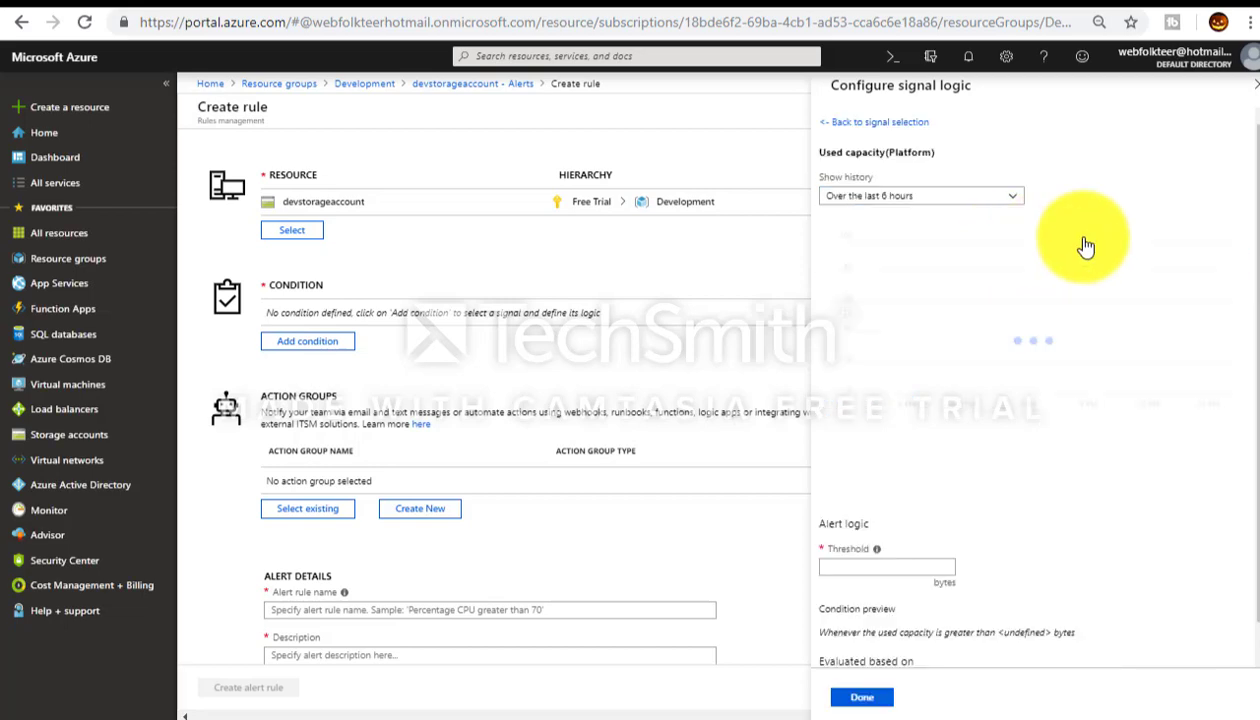
pyautogui.click(1016, 205)
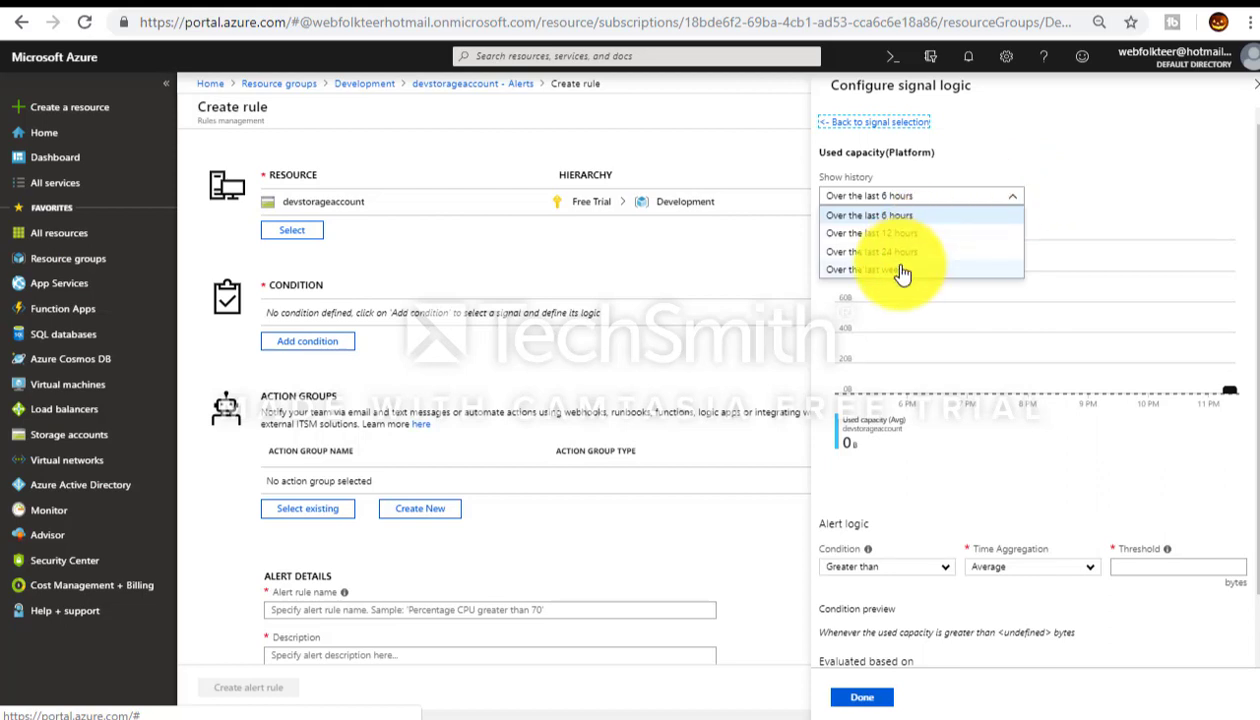
pyautogui.click(902, 252)
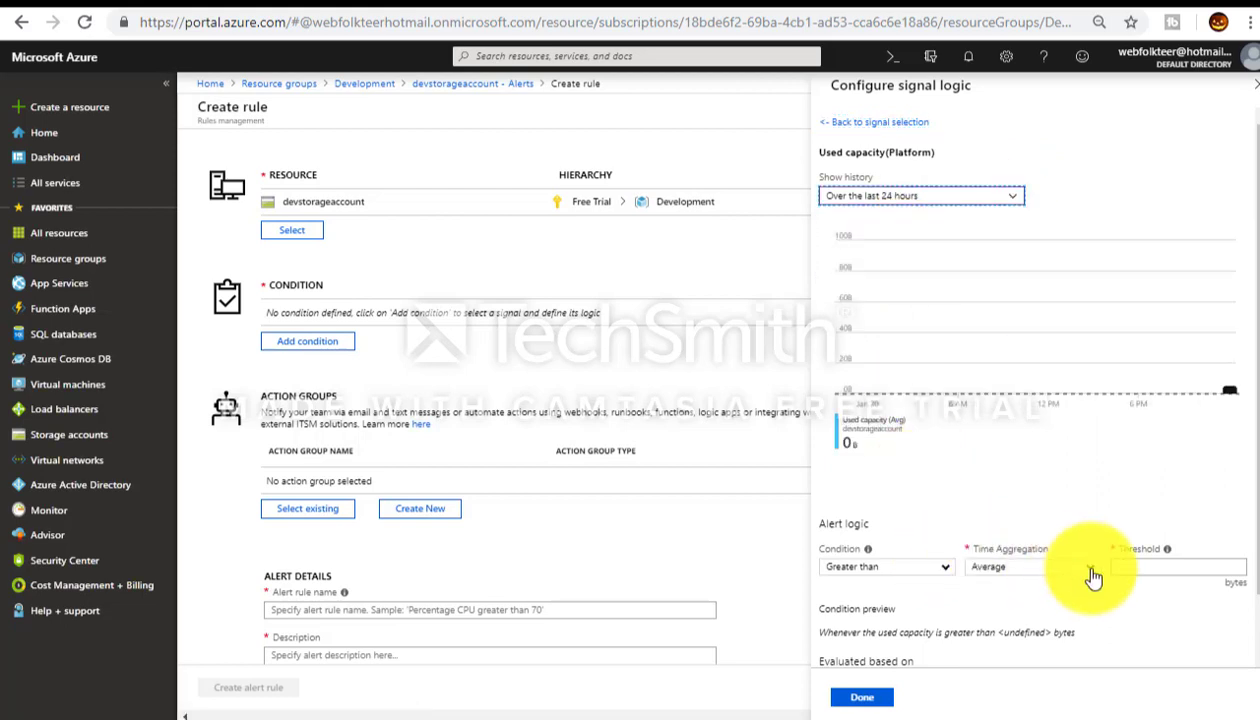
# Step: Enter a threshold of 10 and start a Windows search for Calculator
pyautogui.click(1148, 566)
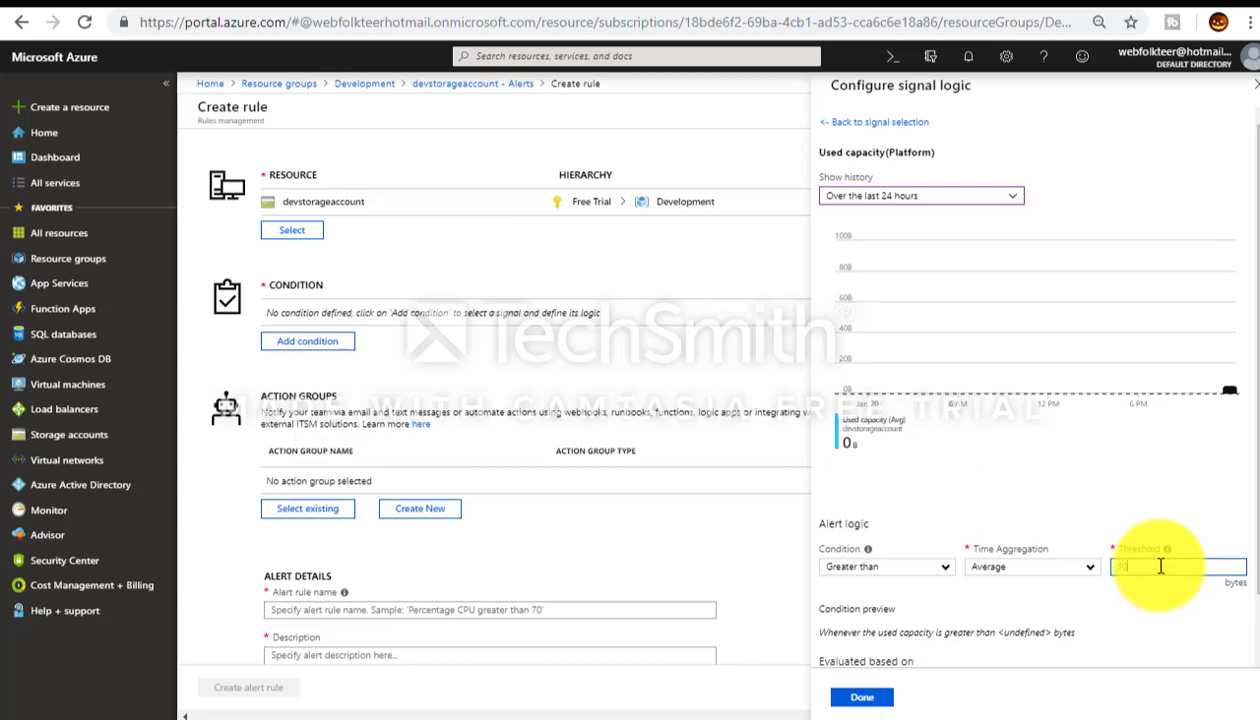
pyautogui.write('10')
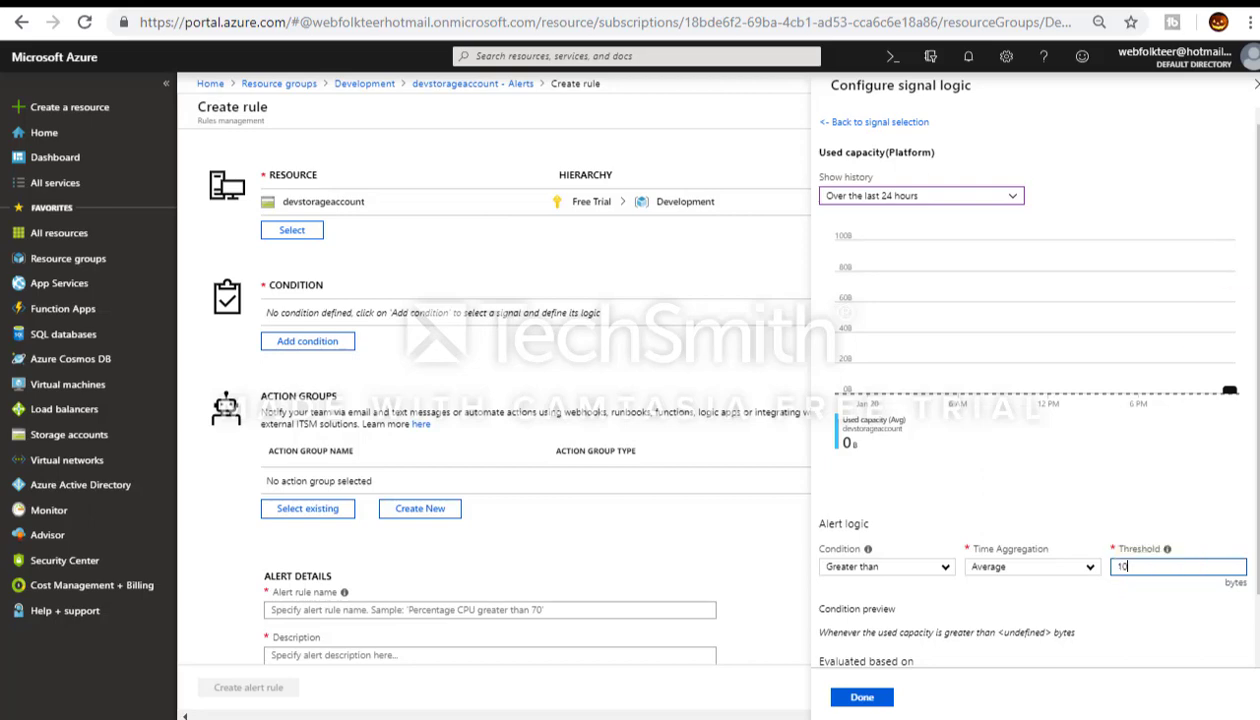
pyautogui.press('super')
# Step: Launch Calculator, compute 1024 × 1024 × 1024, and return to the Threshold field
pyautogui.write('calc')
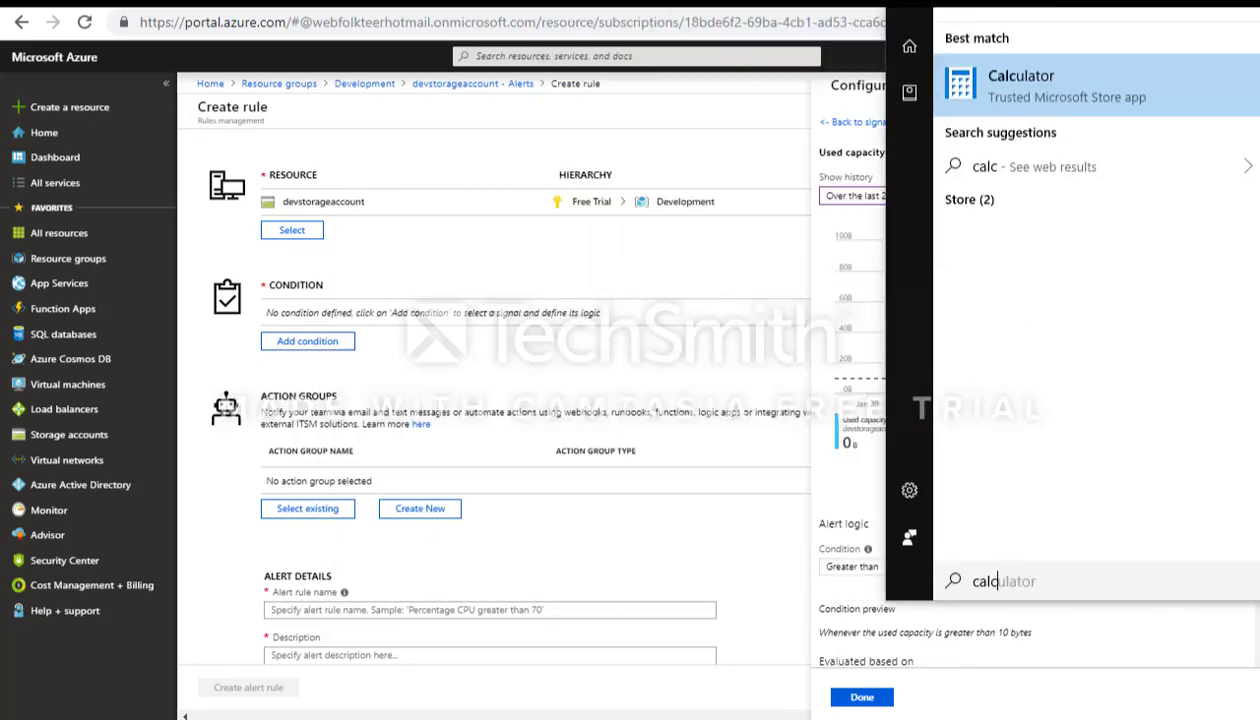
pyautogui.click(1226, 113)
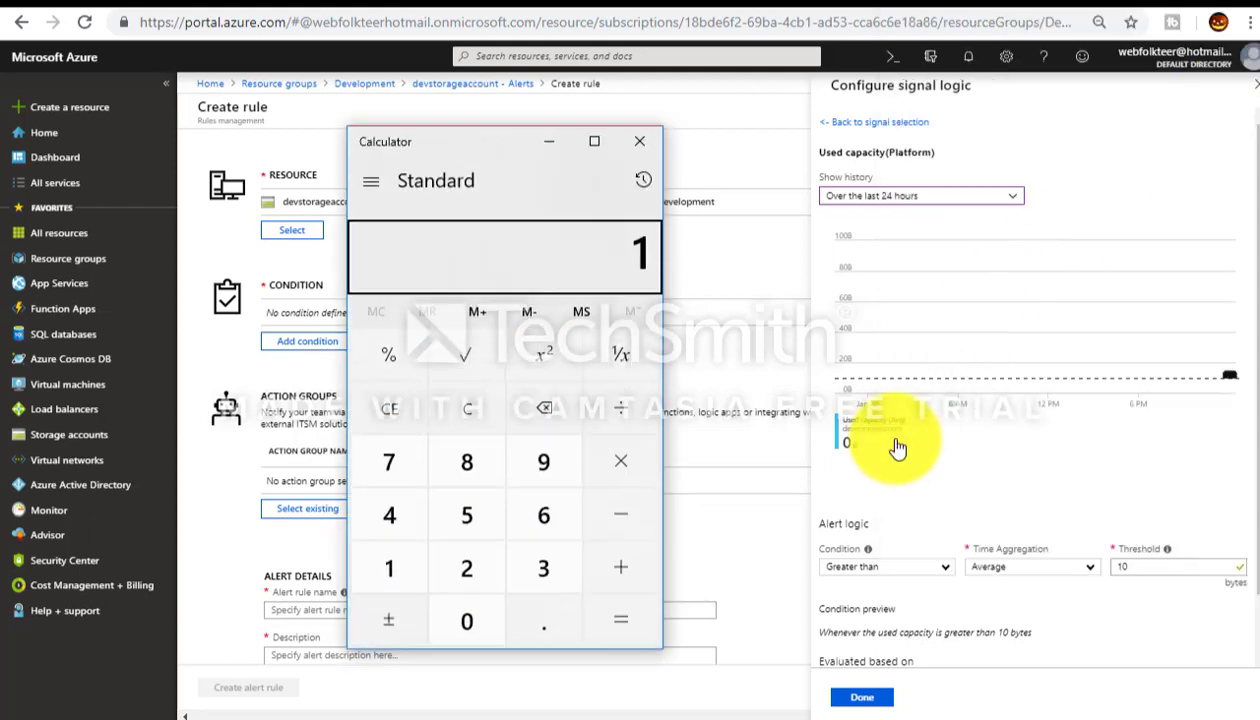
pyautogui.write('024')
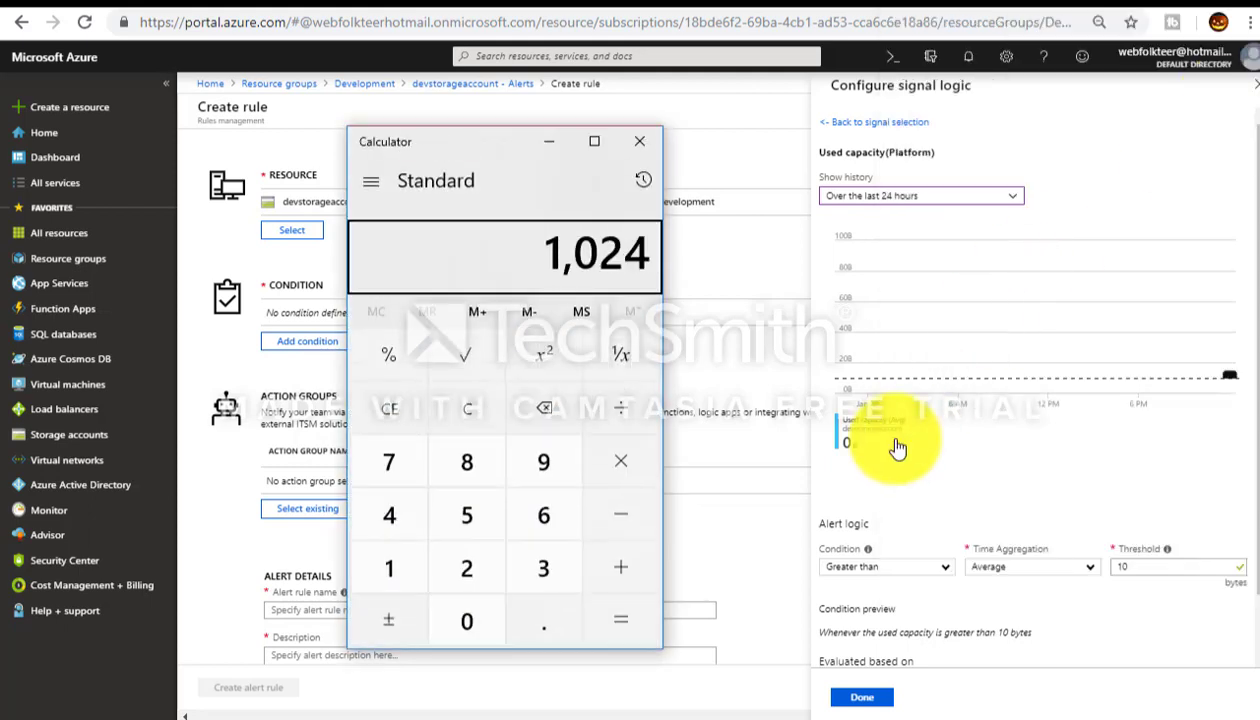
pyautogui.write(' × 1024 ×')
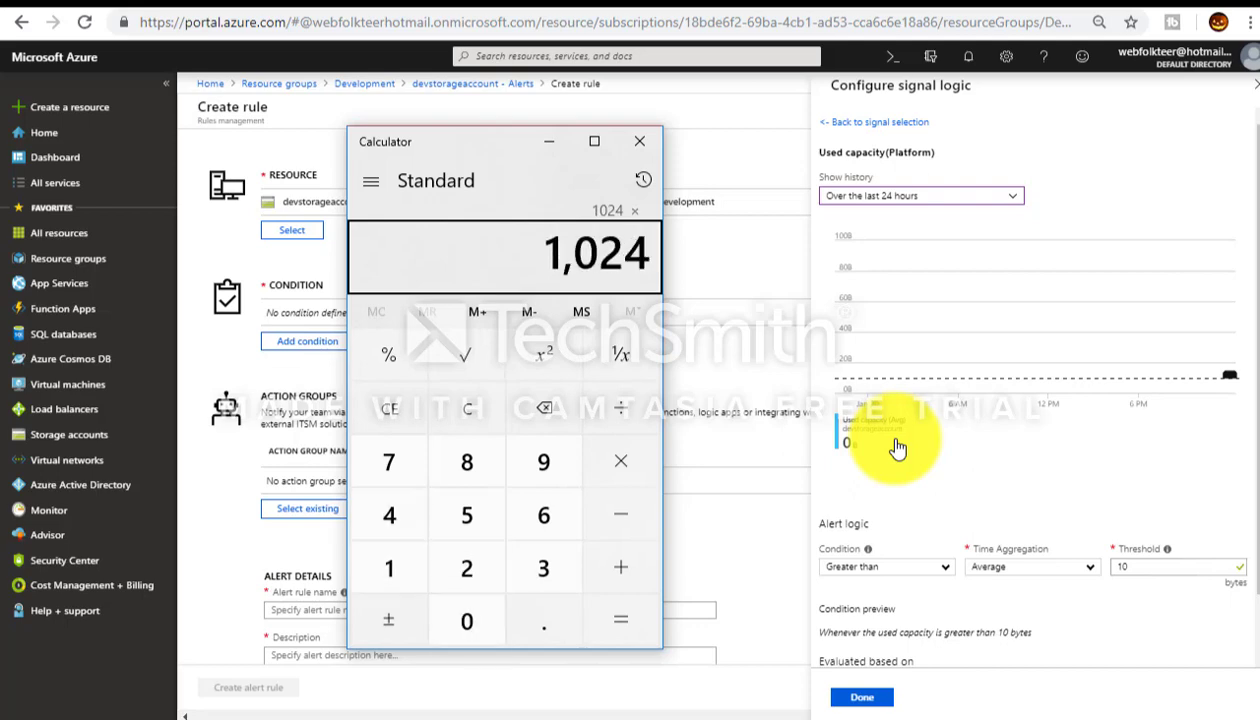
pyautogui.press('*')
pyautogui.write('1024')
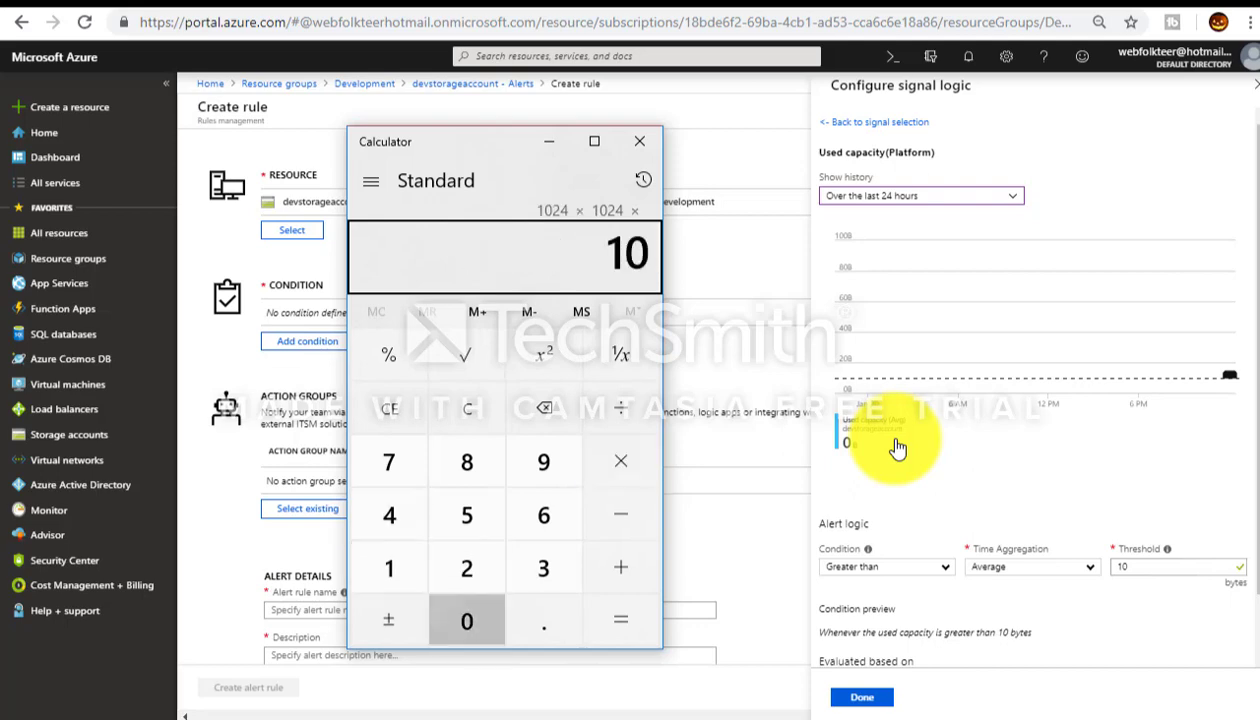
pyautogui.press('Return')
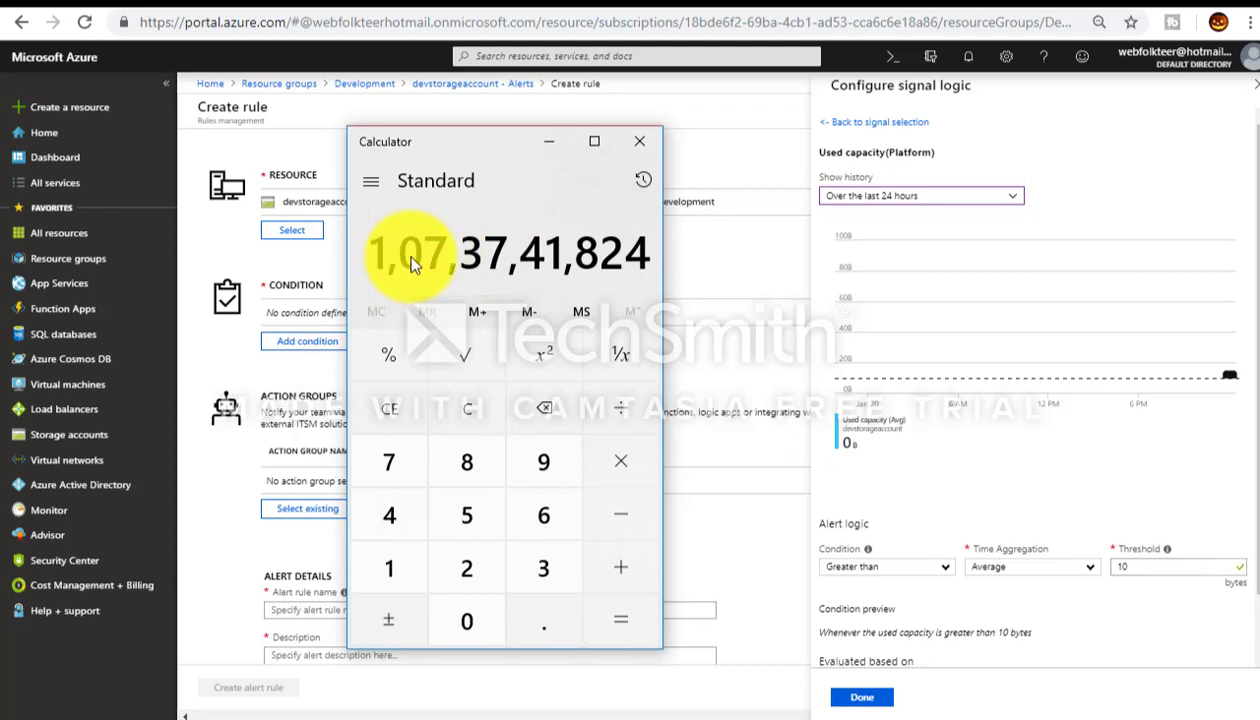
pyautogui.click(1138, 566)
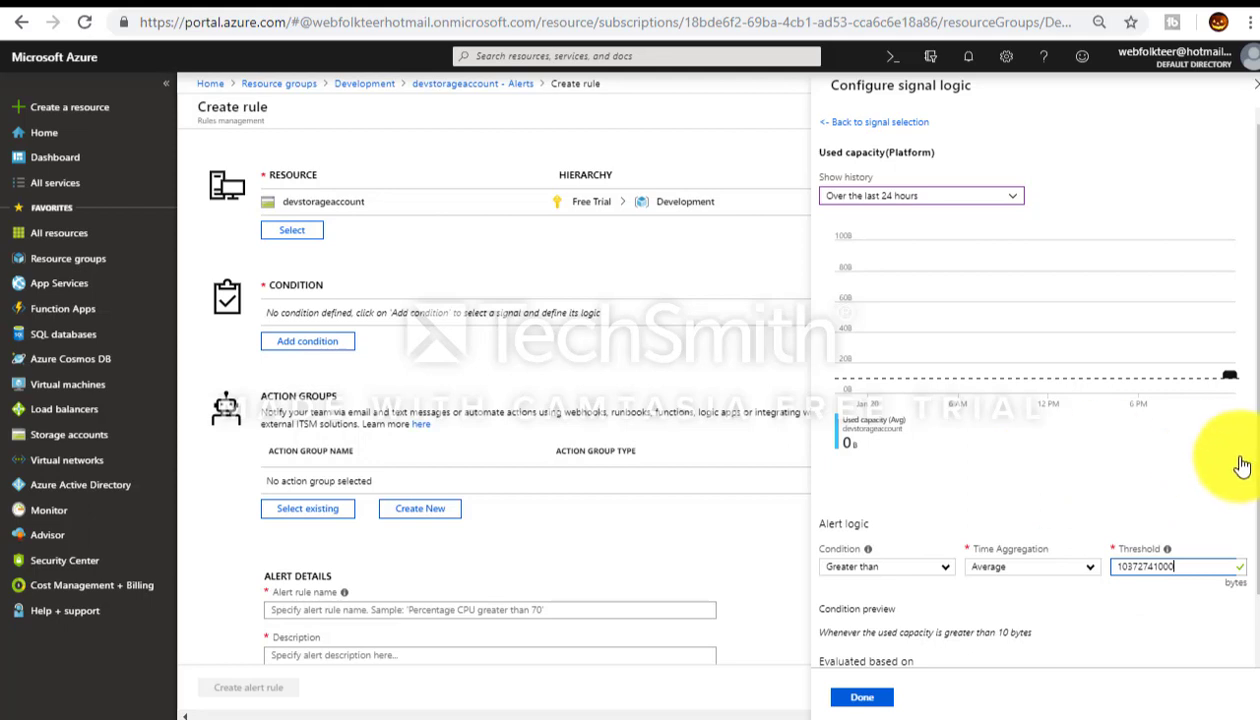
pyautogui.scroll(-1, 1240, 480)
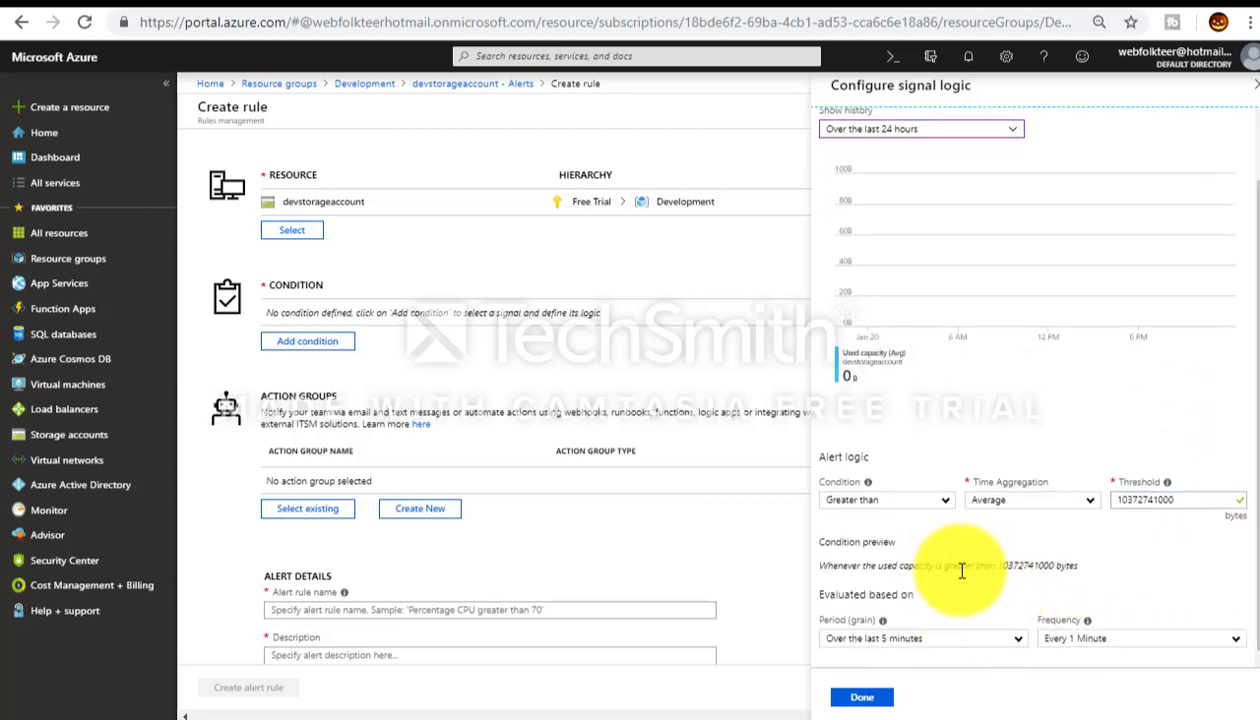
pyautogui.moveTo(872, 566); pyautogui.dragTo(1080, 568)
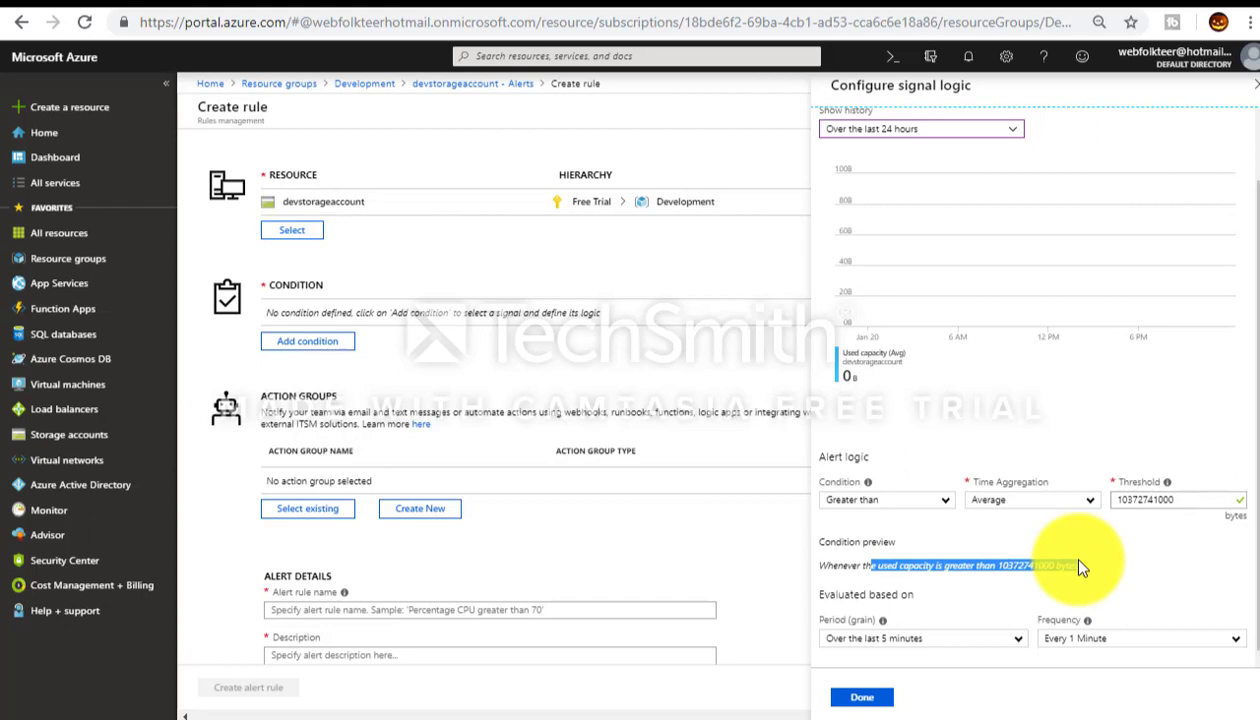
pyautogui.click(953, 504)
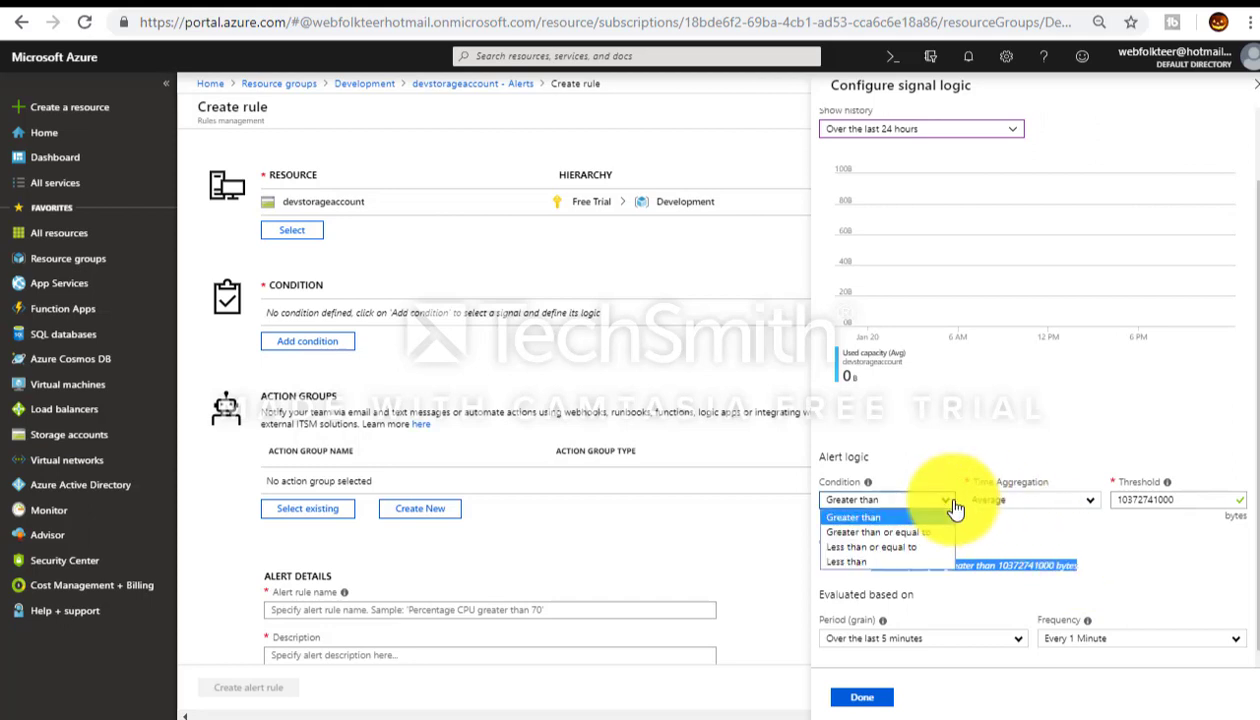
pyautogui.click(896, 533)
pyautogui.click(1086, 501)
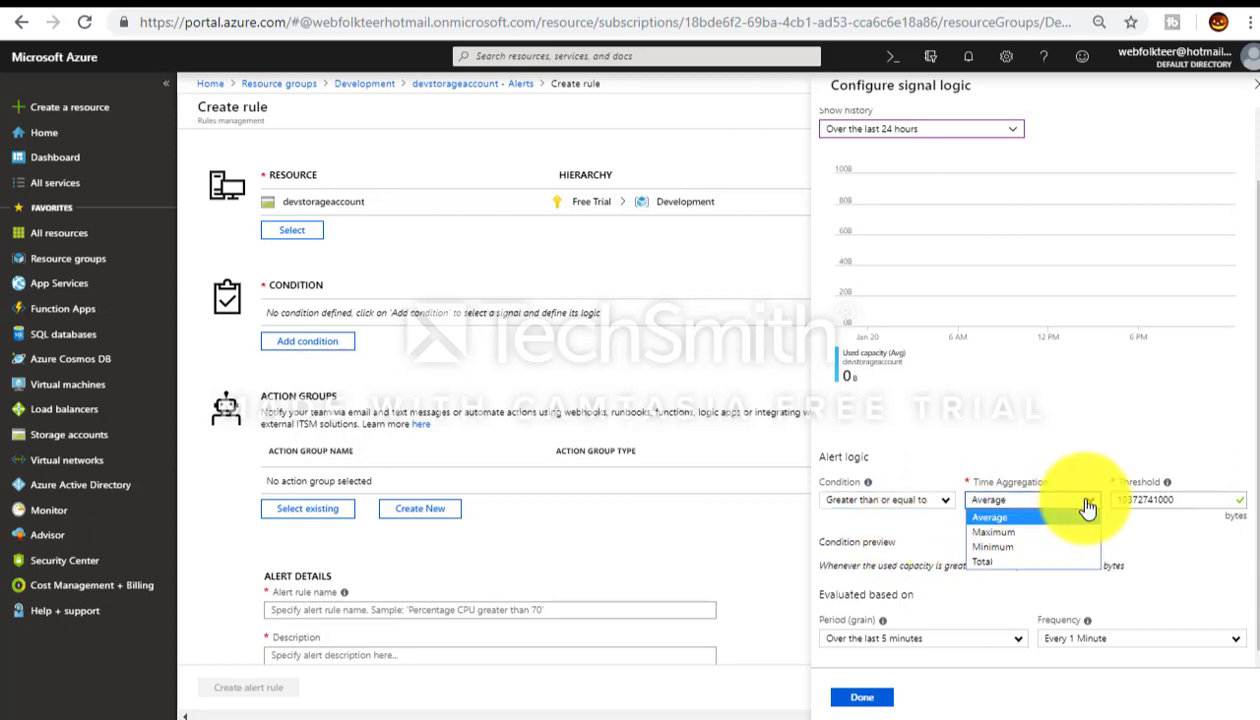
pyautogui.click(1005, 564)
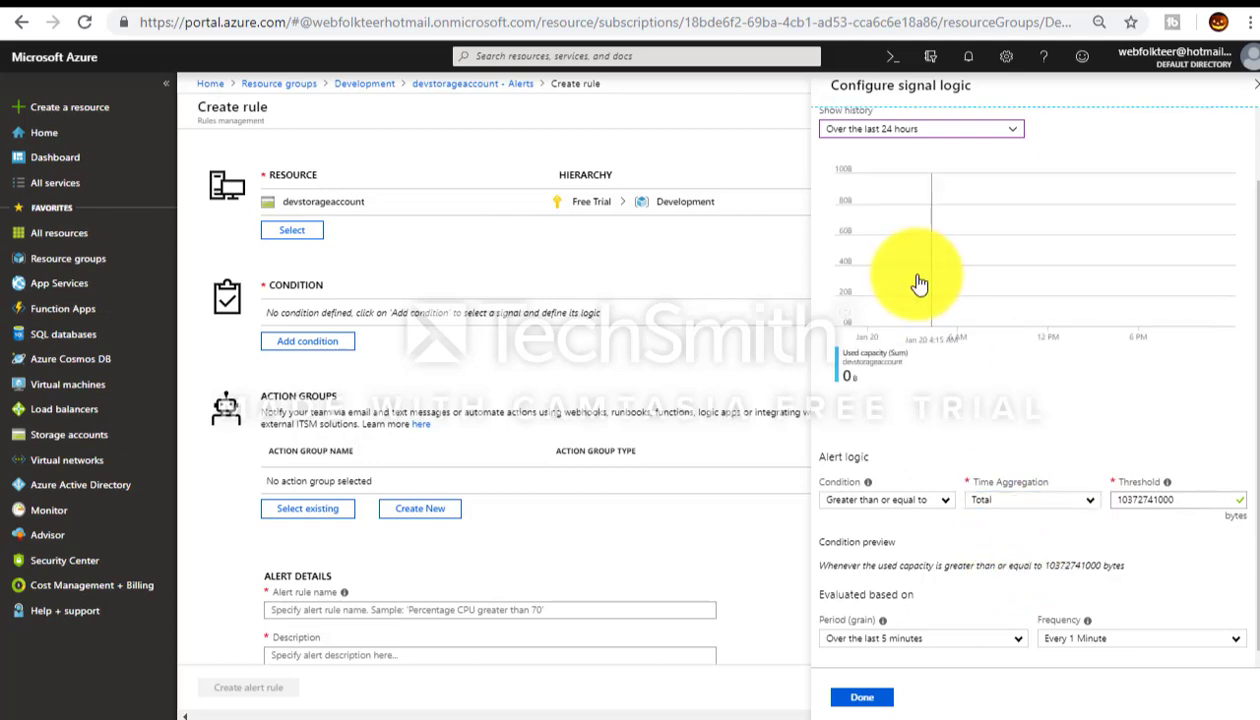
pyautogui.click(864, 700)
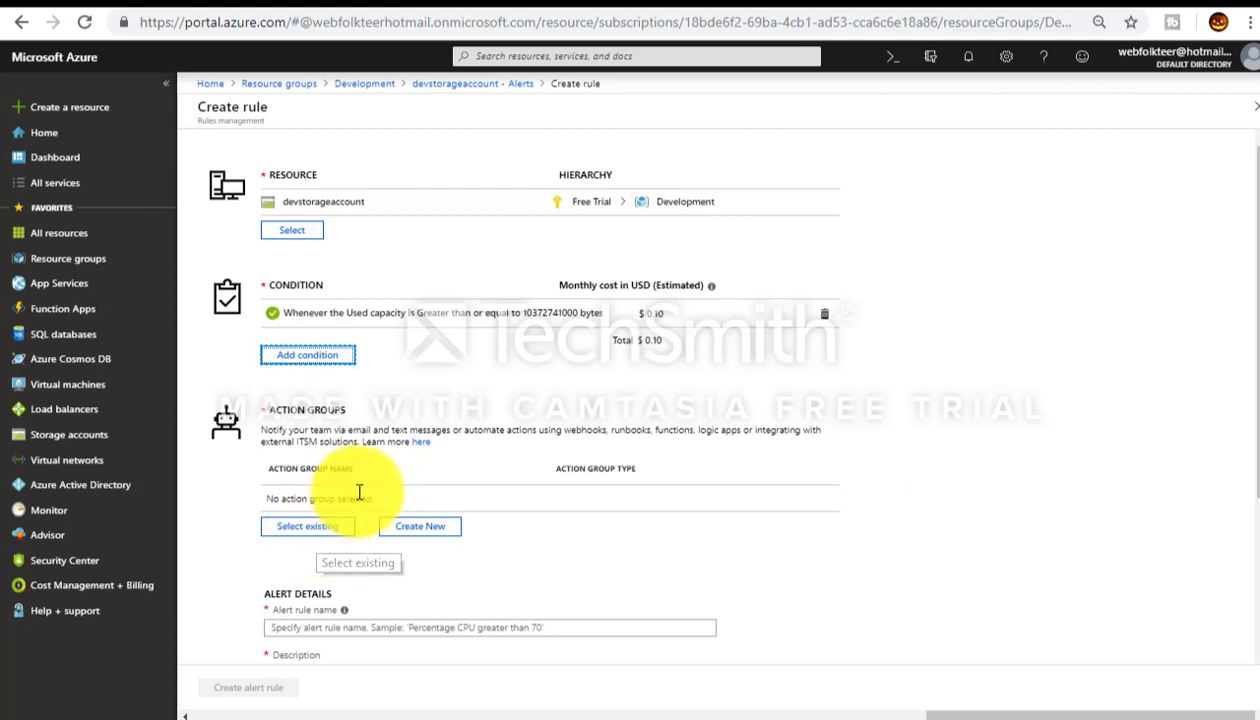
# Step: Start a Storageadmin action group with an Email/SMS/Push/Voice action
pyautogui.click(420, 538)
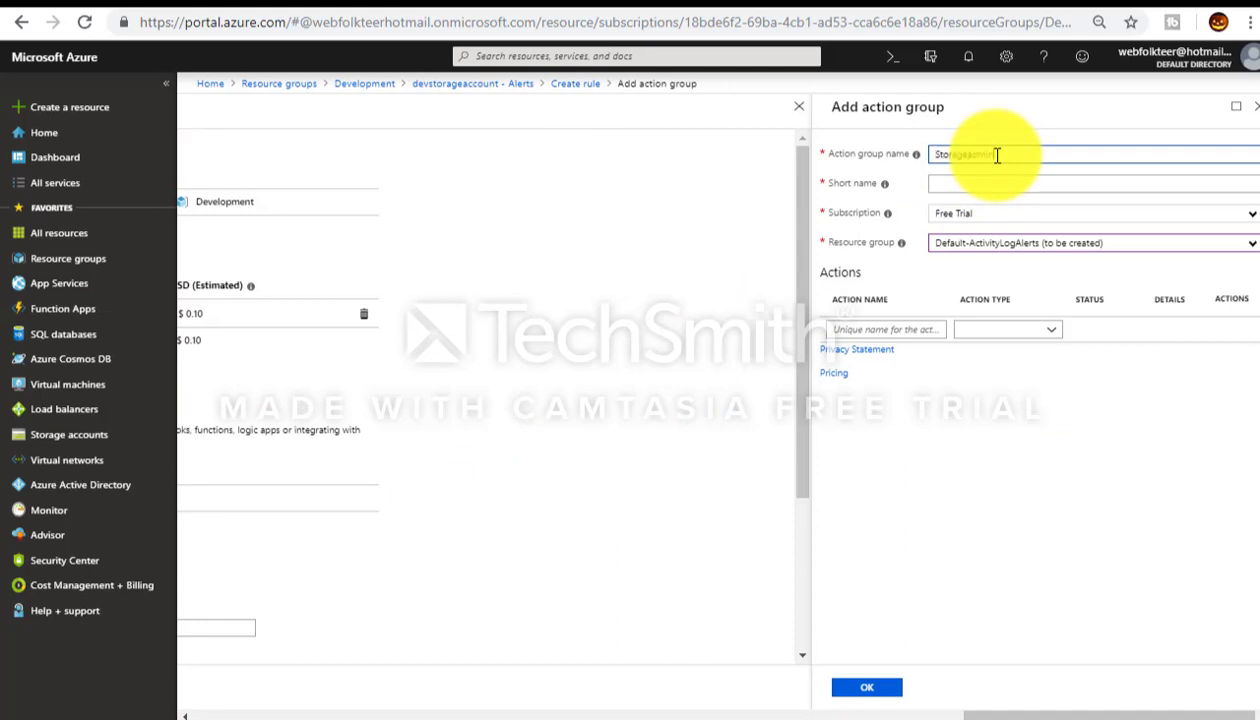
pyautogui.click(1000, 178)
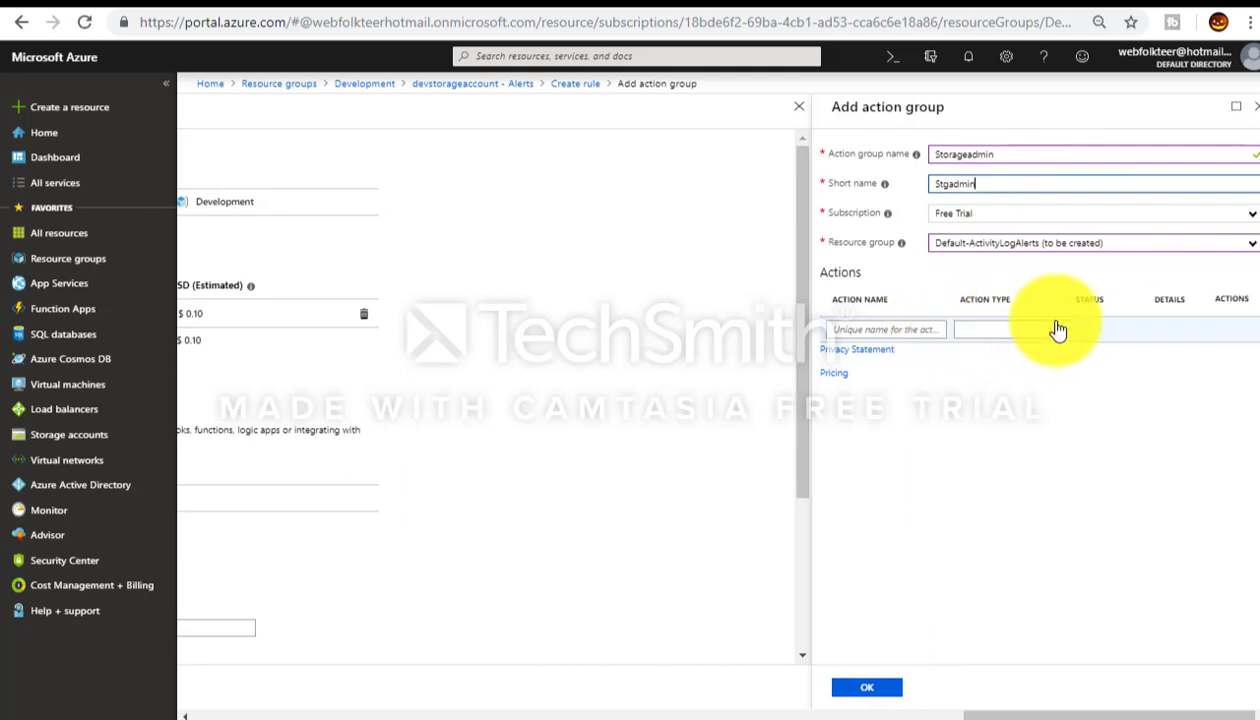
pyautogui.click(1052, 340)
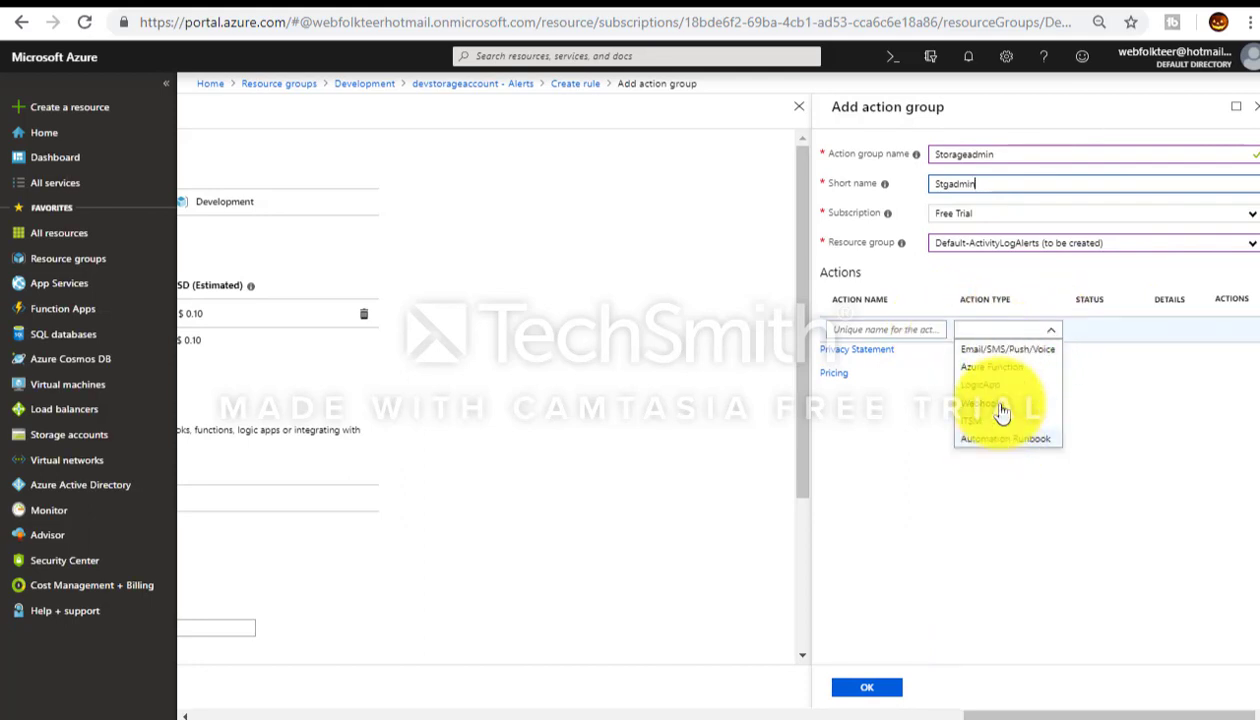
pyautogui.click(1010, 352)
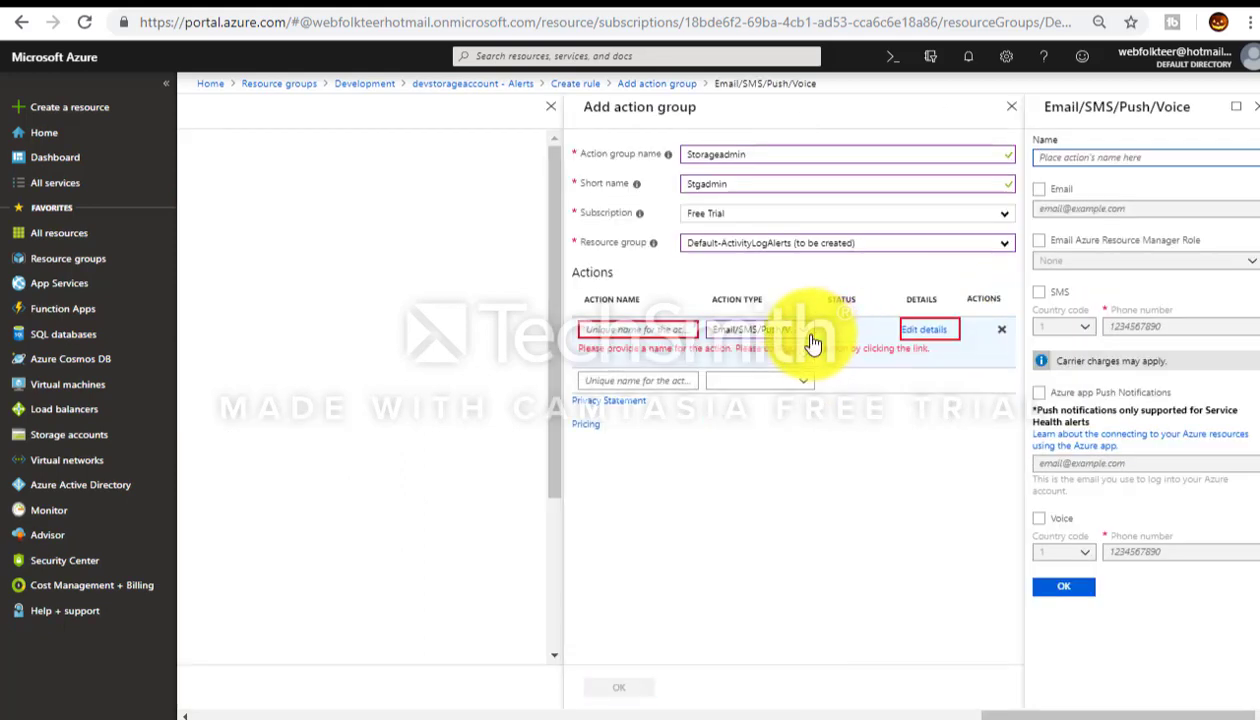
pyautogui.click(612, 330)
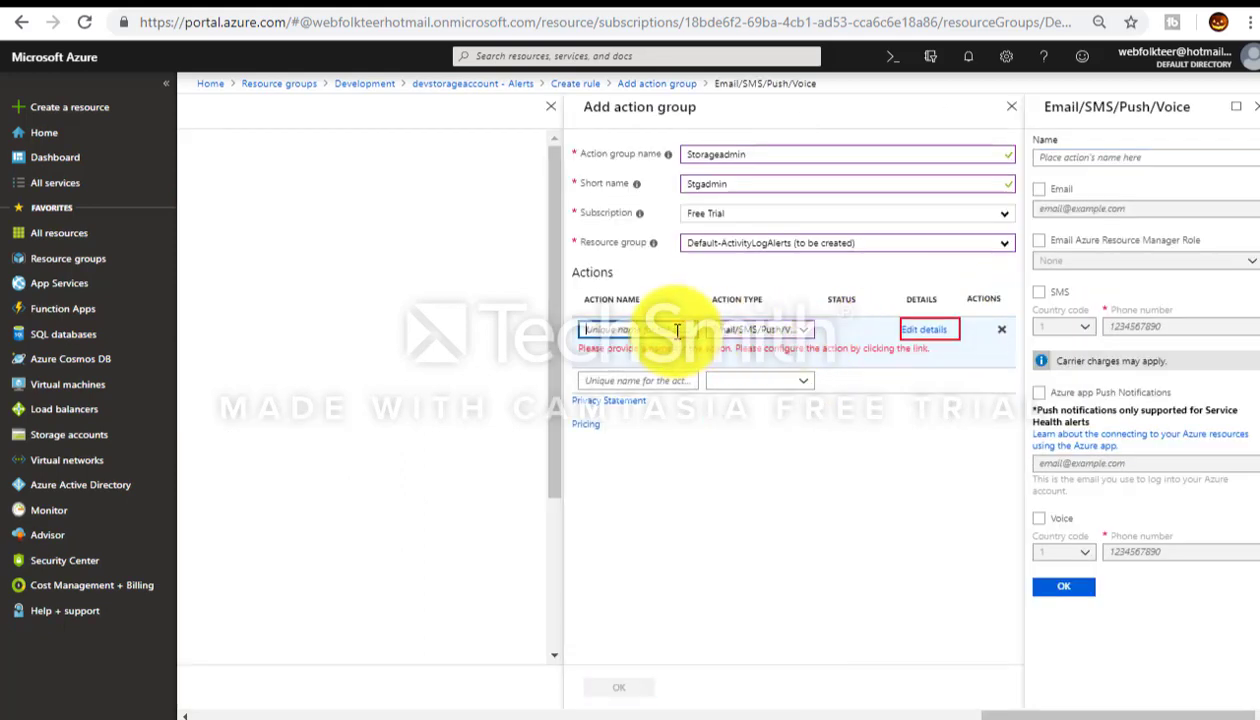
pyautogui.click(806, 332)
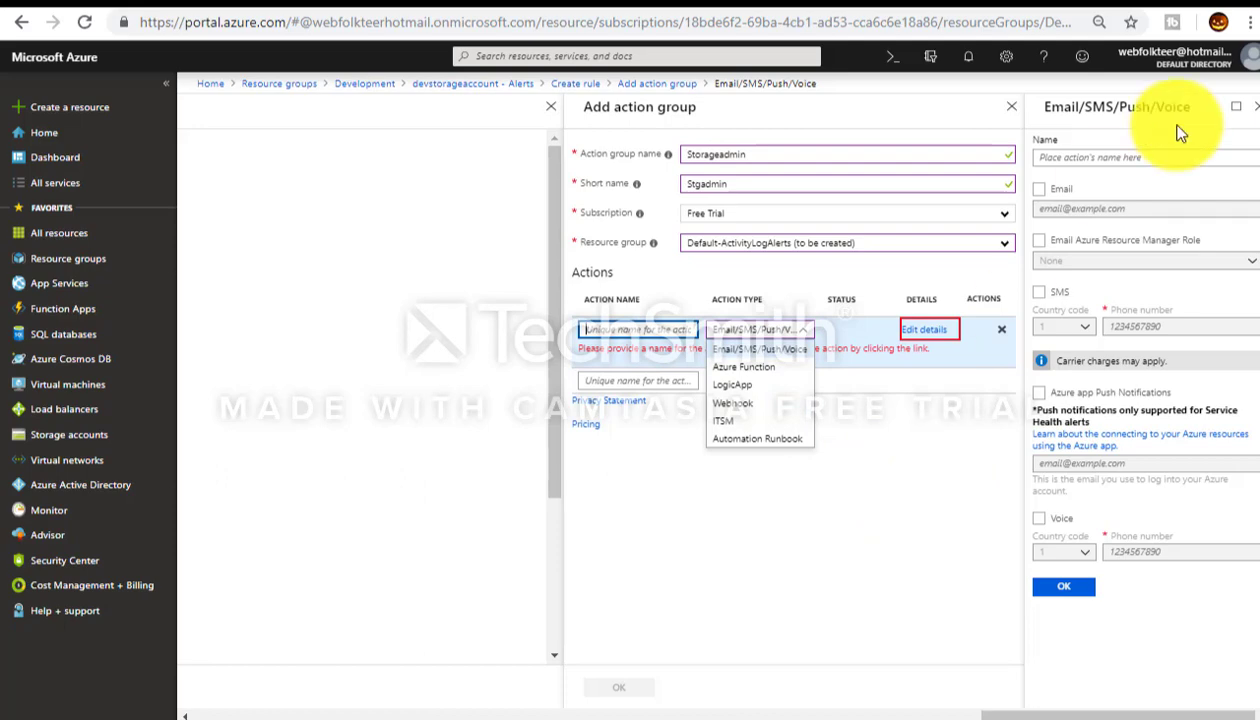
# Step: Close the action details and action group blades, discarding the unsaved draft
pyautogui.click(1257, 115)
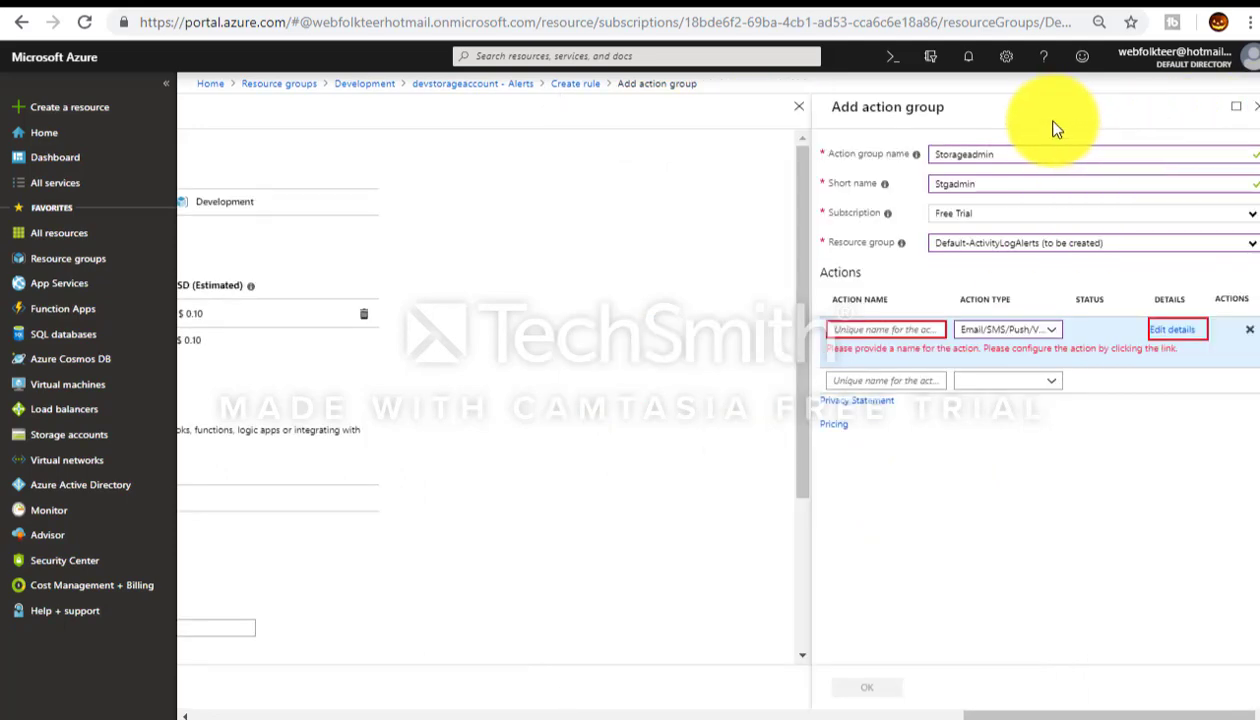
pyautogui.click(1253, 106)
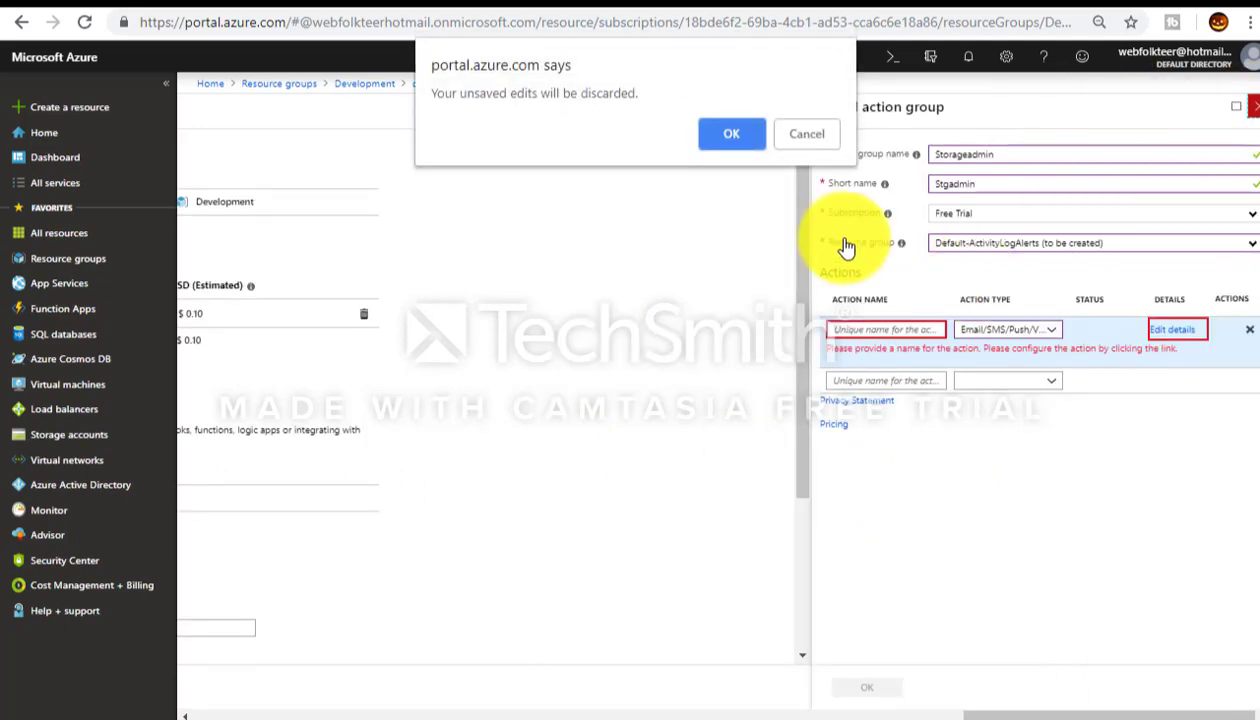
pyautogui.click(740, 138)
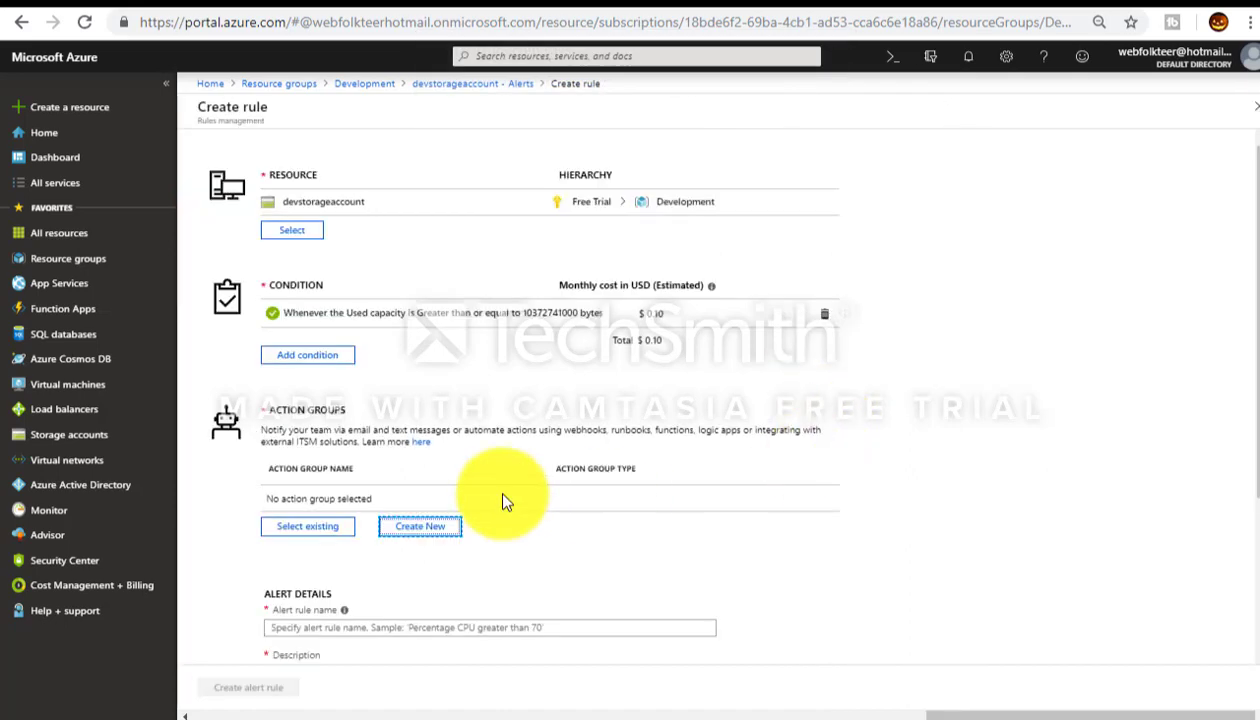
# Step: Review the alert rule details, keeping severity at Sev 3
pyautogui.click(442, 628)
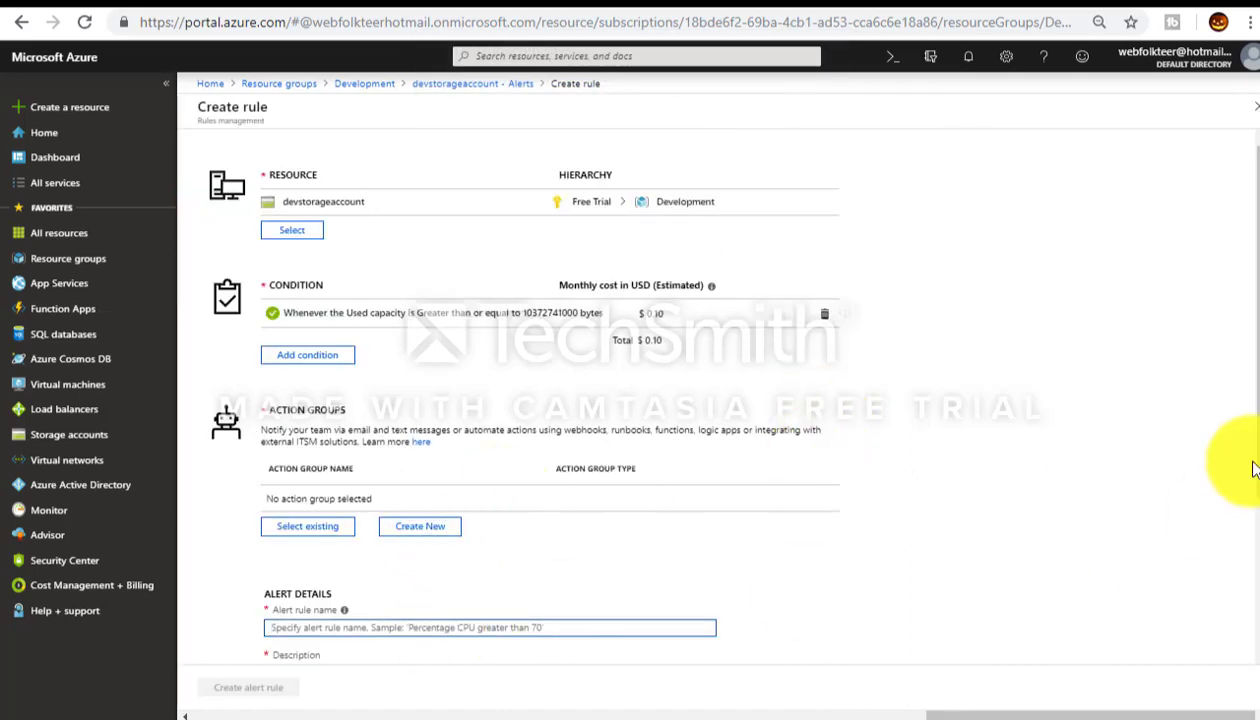
pyautogui.moveTo(1252, 455); pyautogui.dragTo(1250, 610)
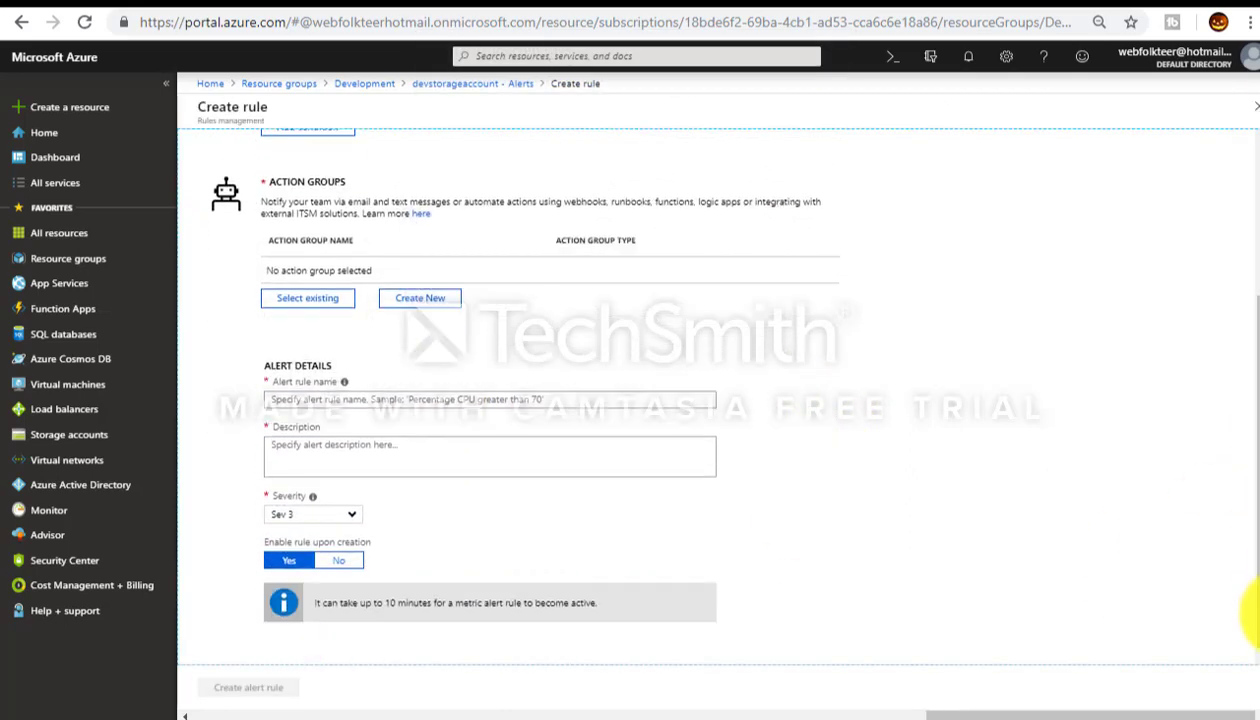
pyautogui.click(355, 515)
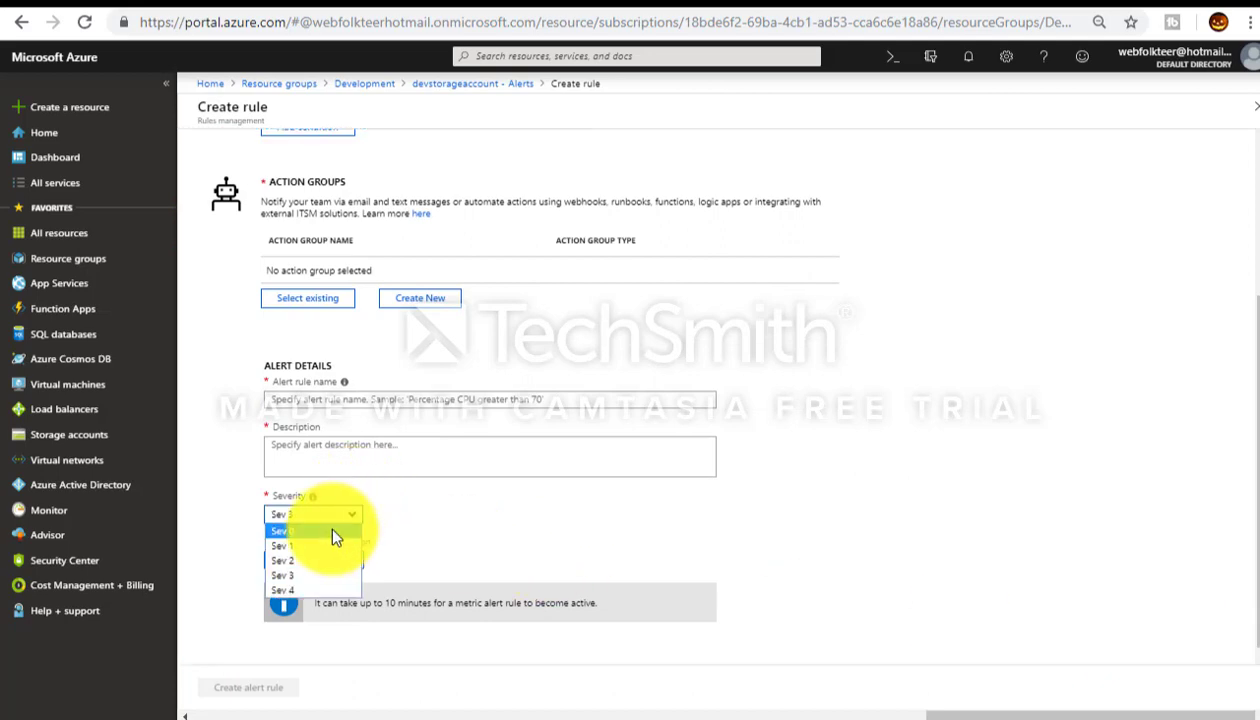
pyautogui.click(448, 523)
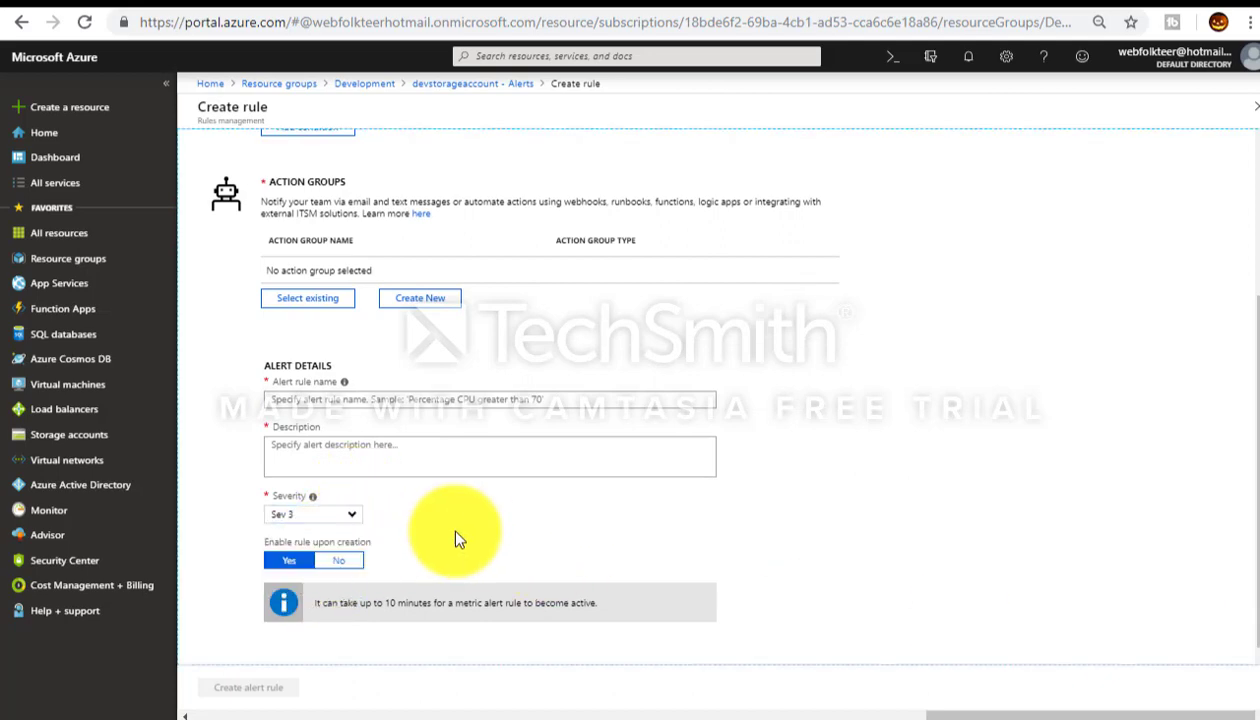
# Step: Return to devstorageaccount - Alerts via the breadcrumb, discarding the unsaved rule
pyautogui.moveTo(1252, 355); pyautogui.dragTo(1254, 155)
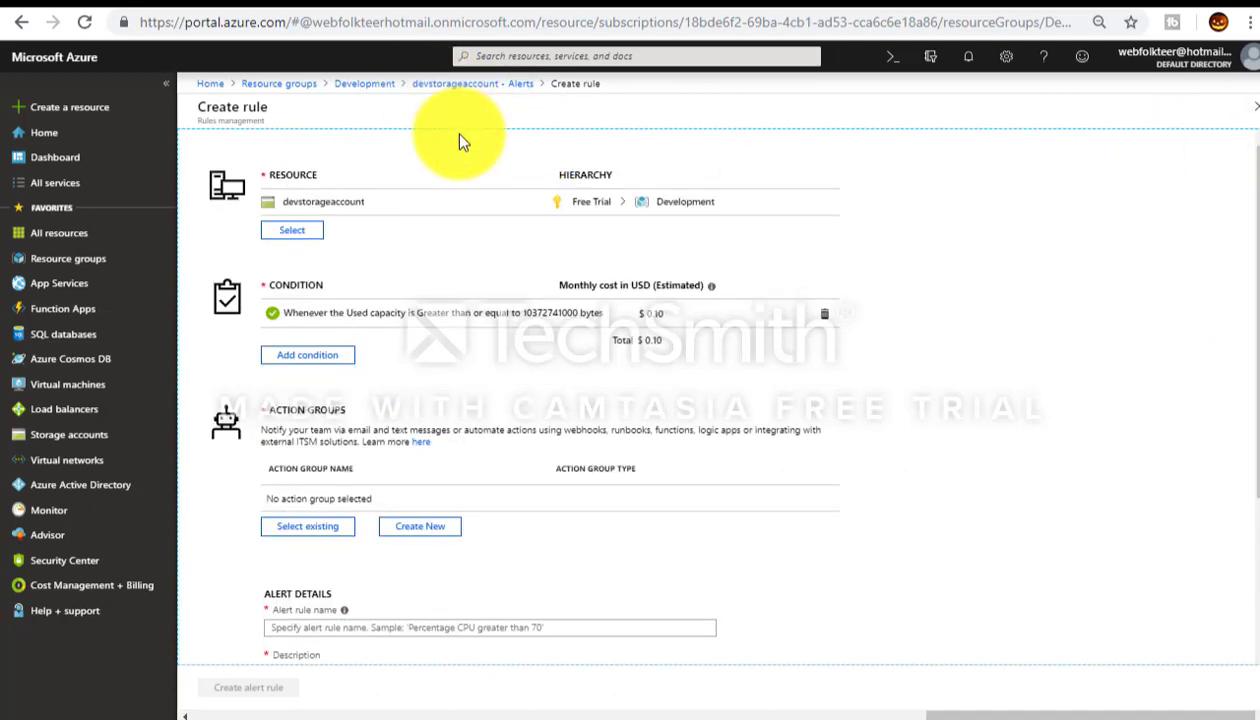
pyautogui.click(455, 84)
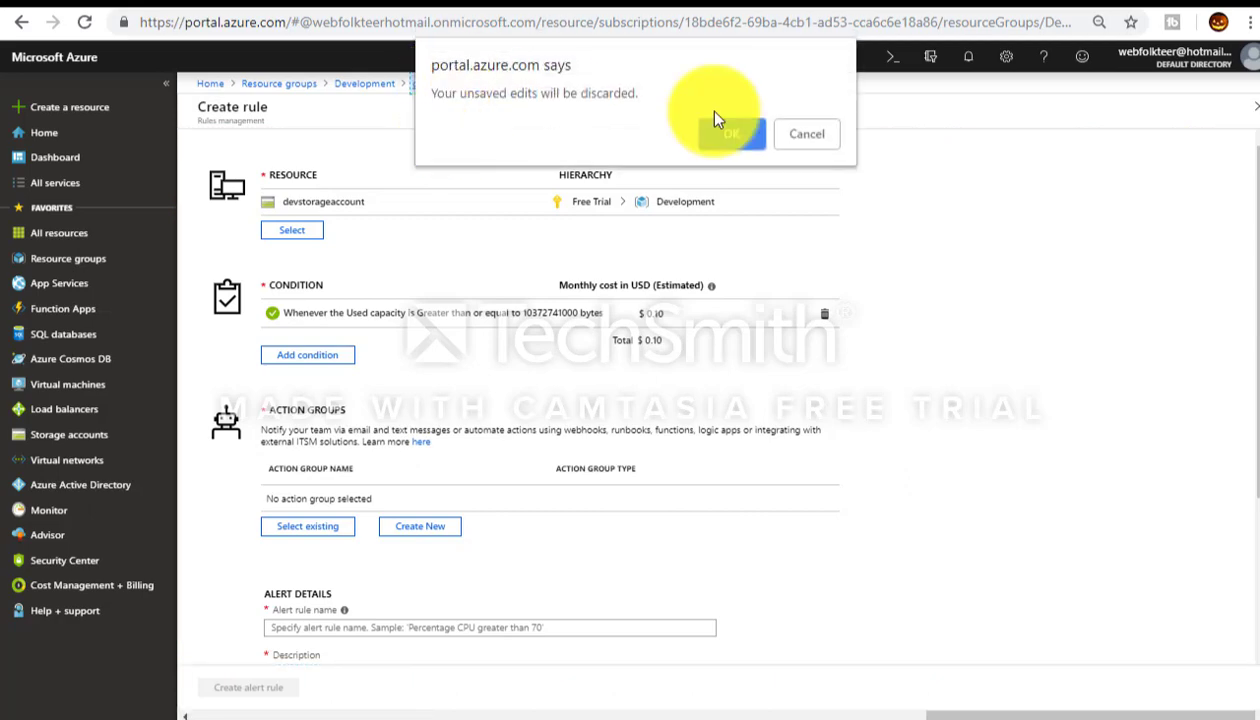
pyautogui.click(733, 133)
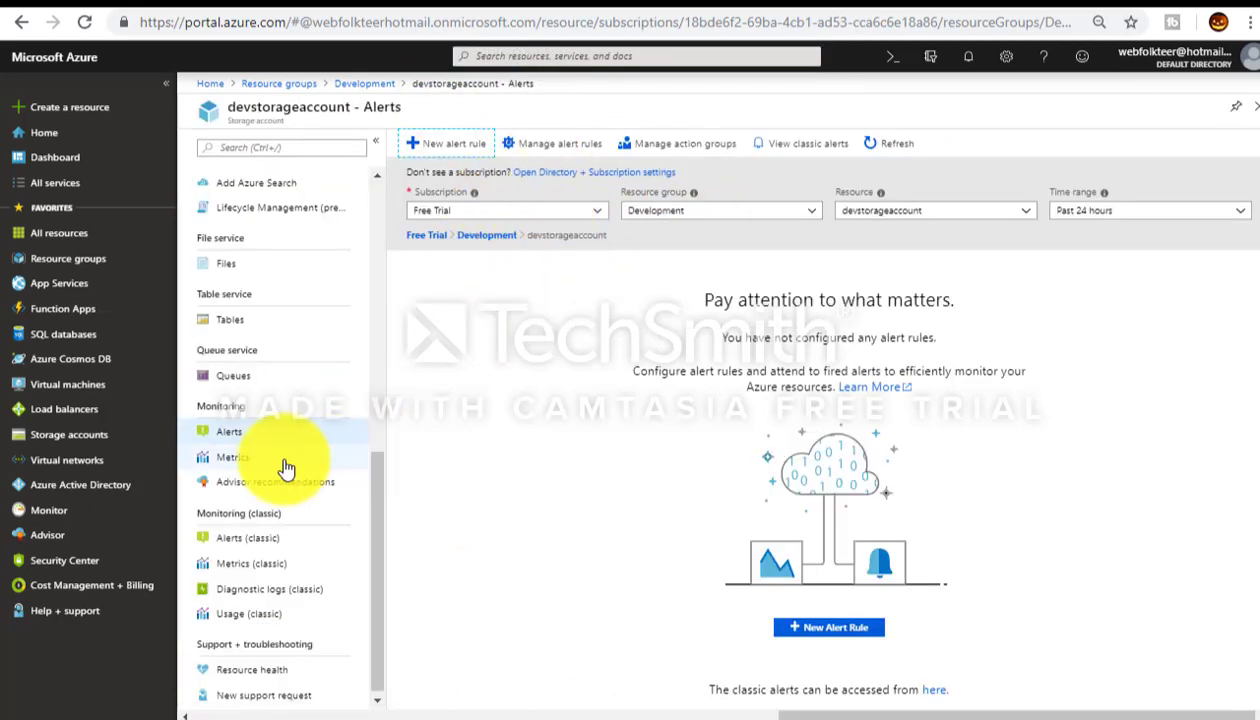
# Step: Chart the Used capacity metric from the Account namespace in Metrics
pyautogui.click(245, 462)
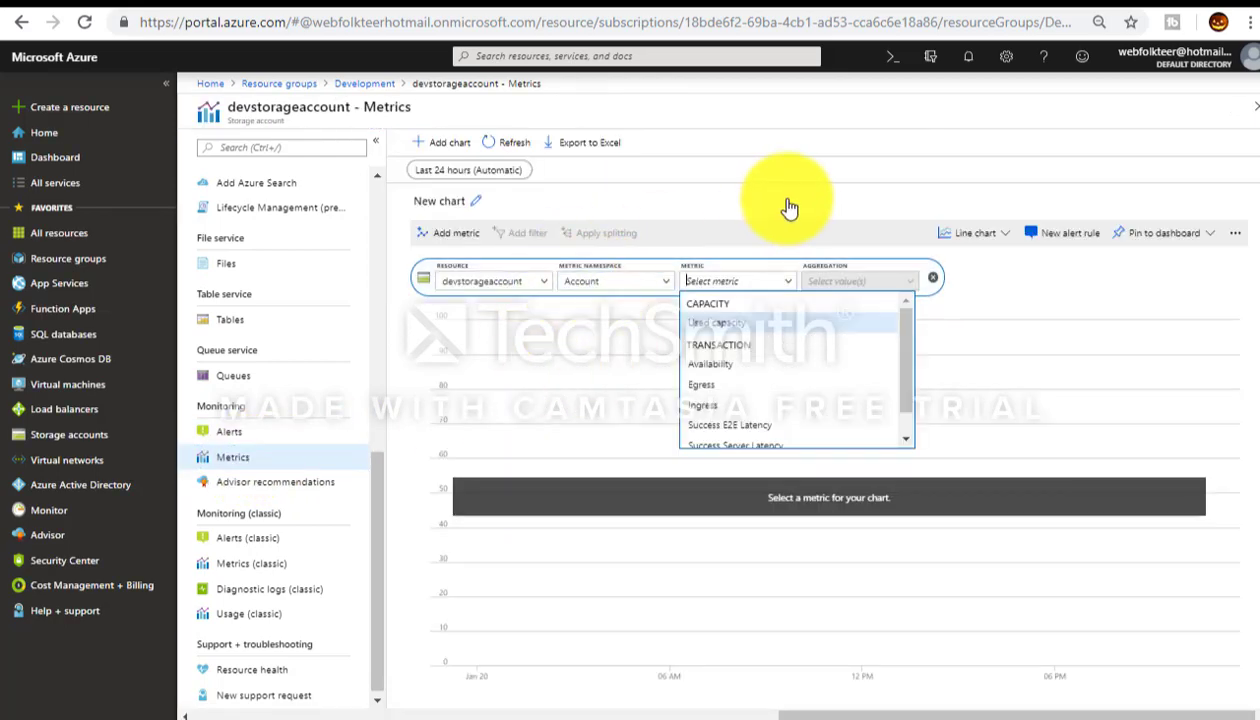
pyautogui.click(716, 322)
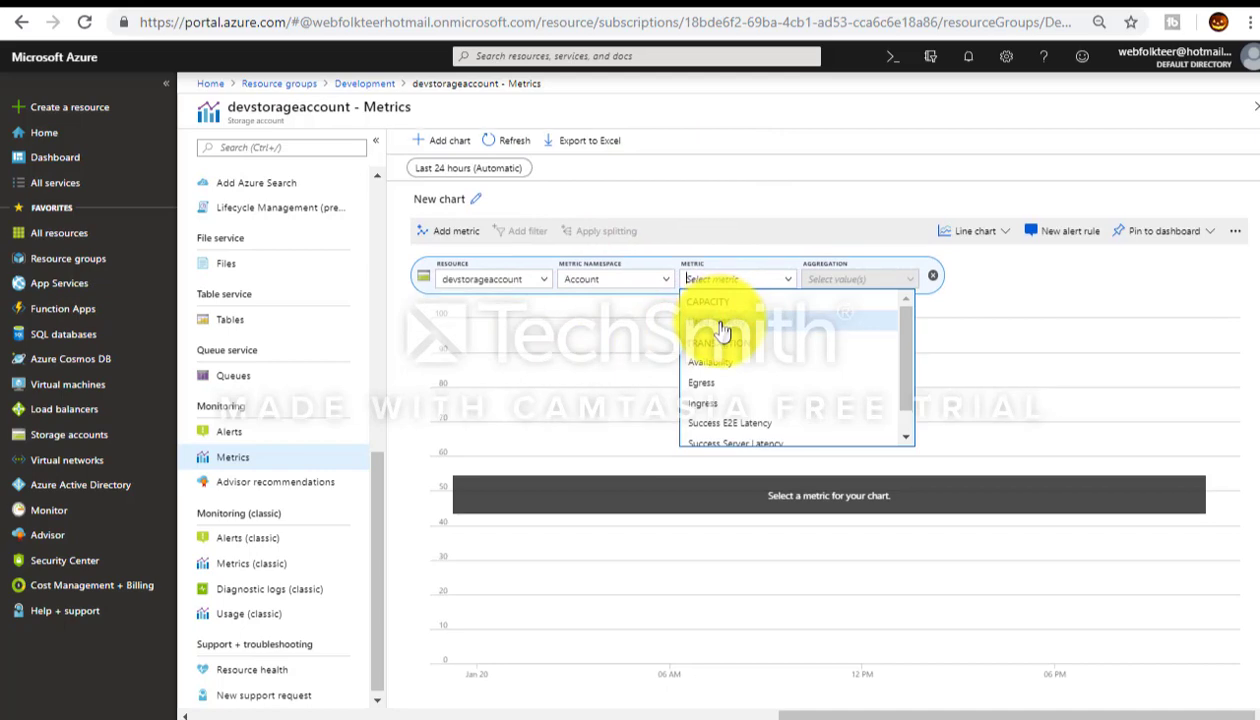
pyautogui.click(664, 281)
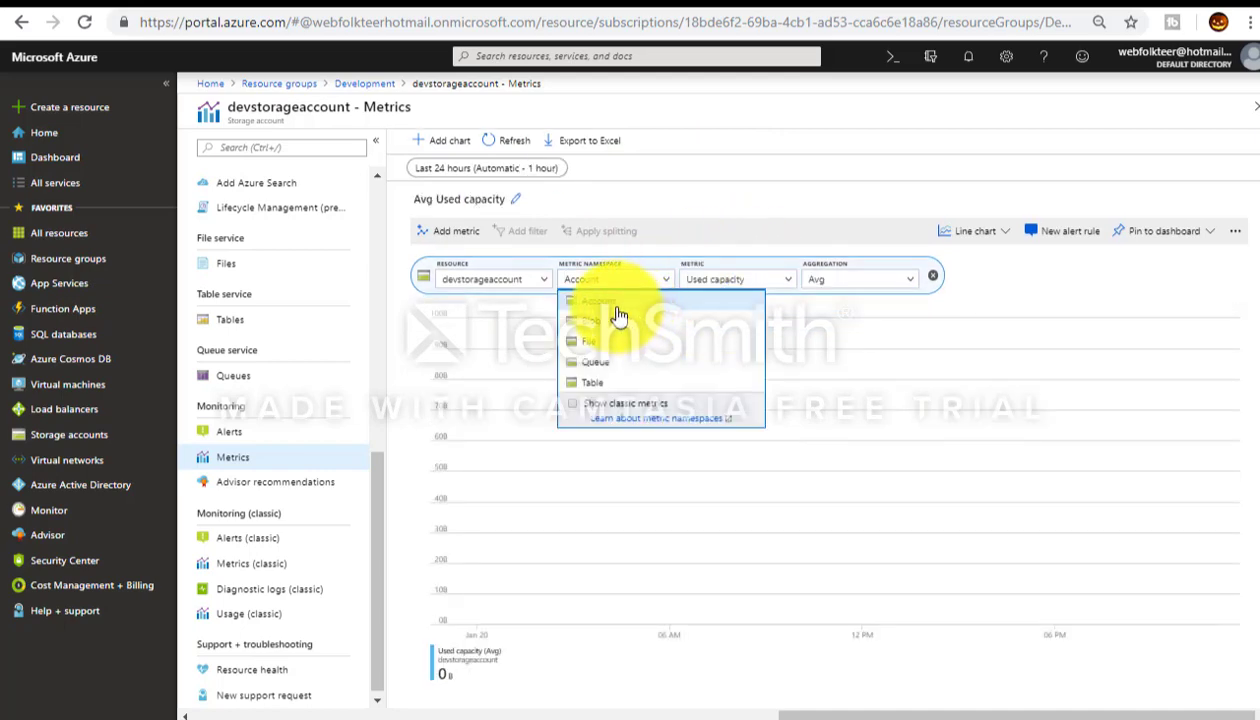
pyautogui.click(609, 305)
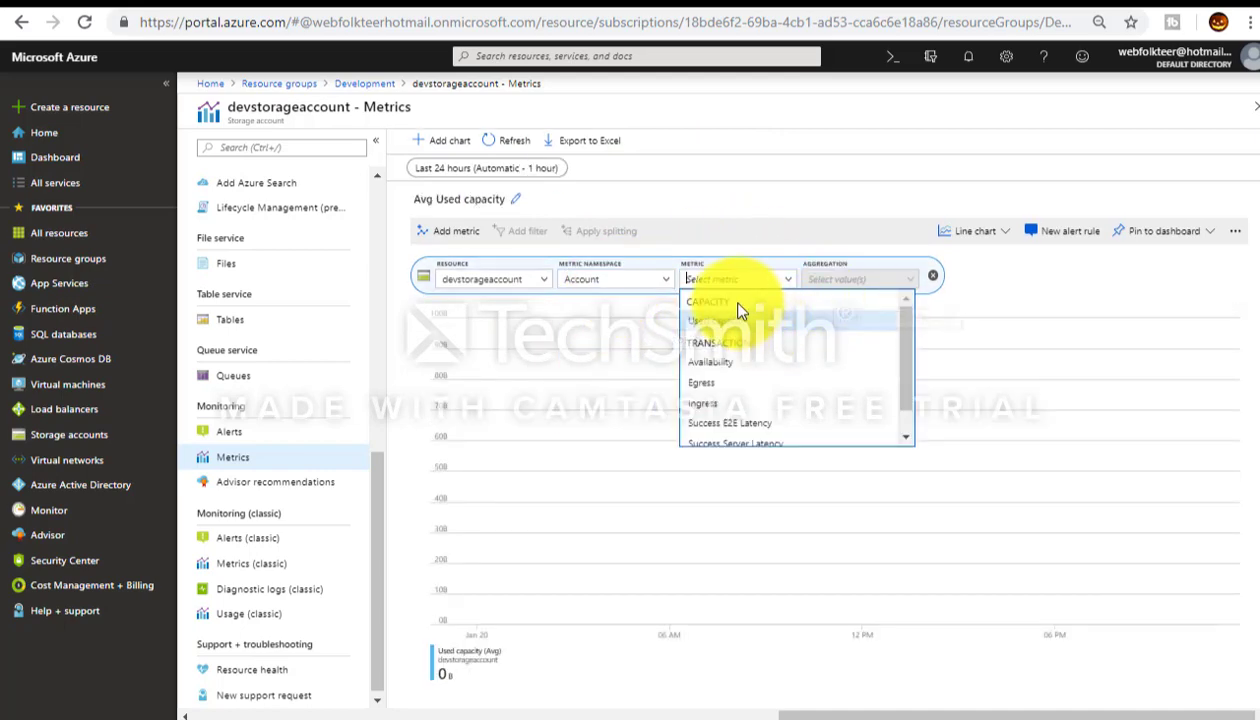
pyautogui.click(716, 321)
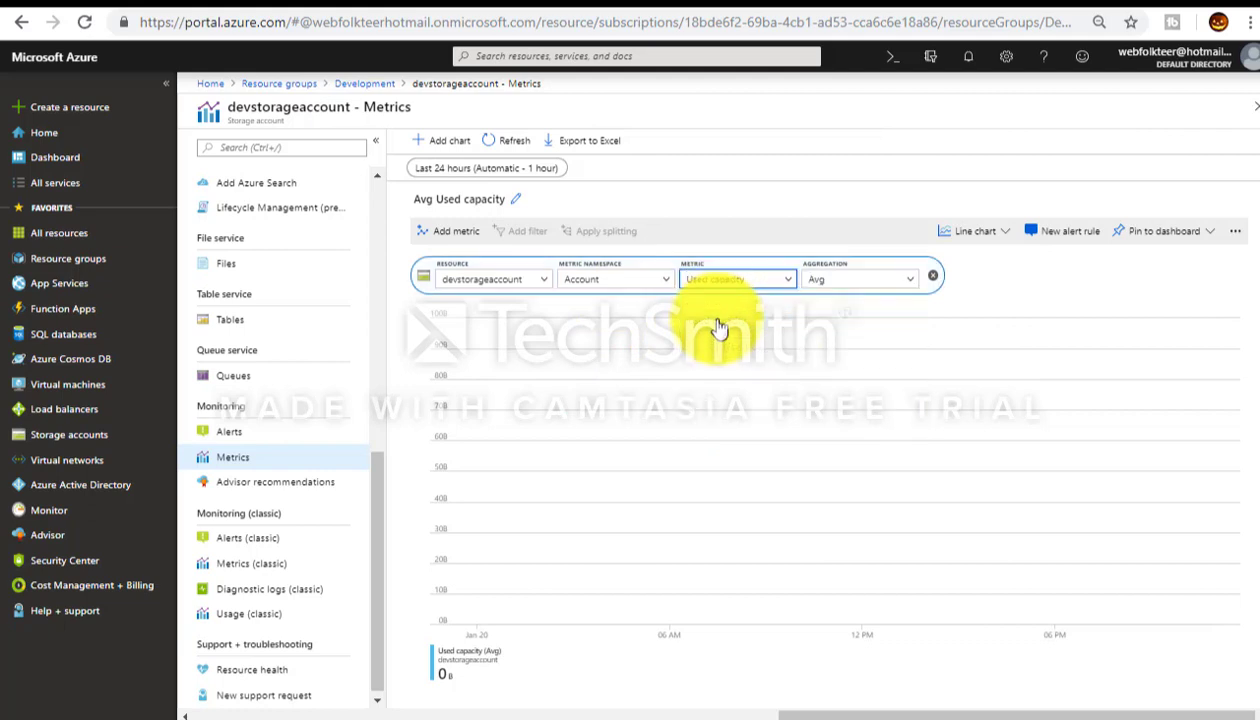
# Step: Display the chart as a bar then an area chart, then view Resource health
pyautogui.click(783, 285)
pyautogui.click(978, 231)
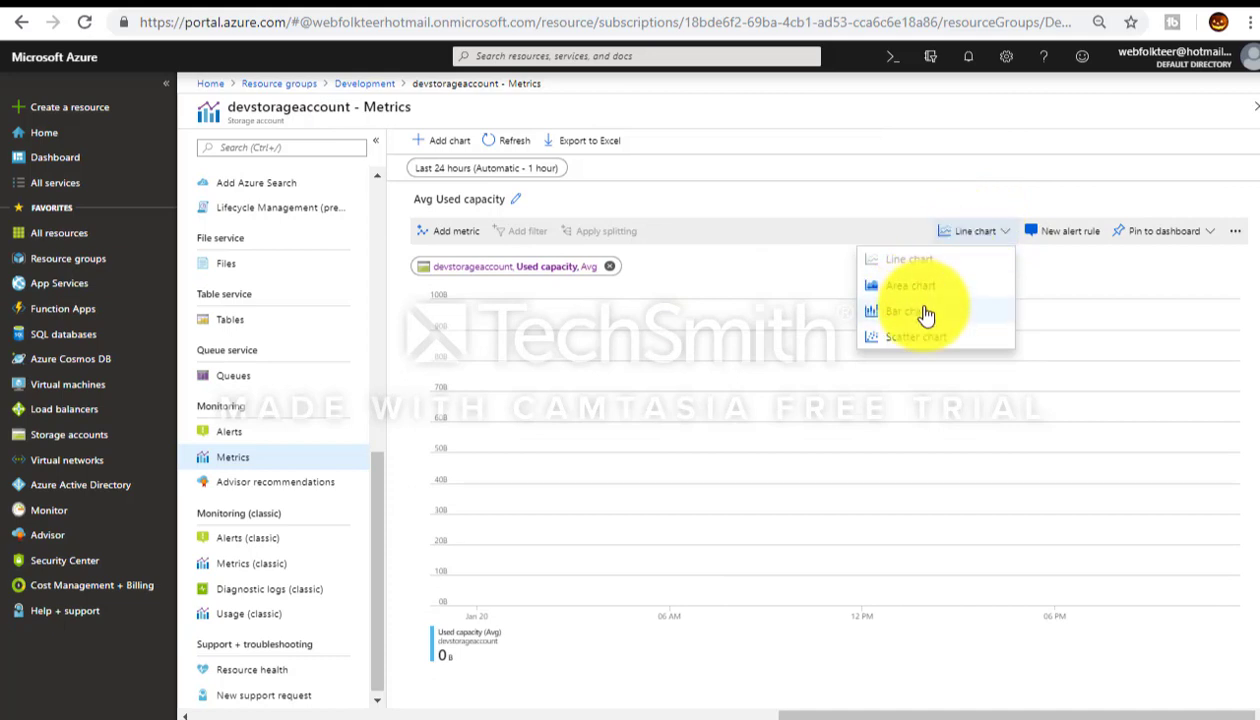
pyautogui.click(916, 311)
pyautogui.click(995, 241)
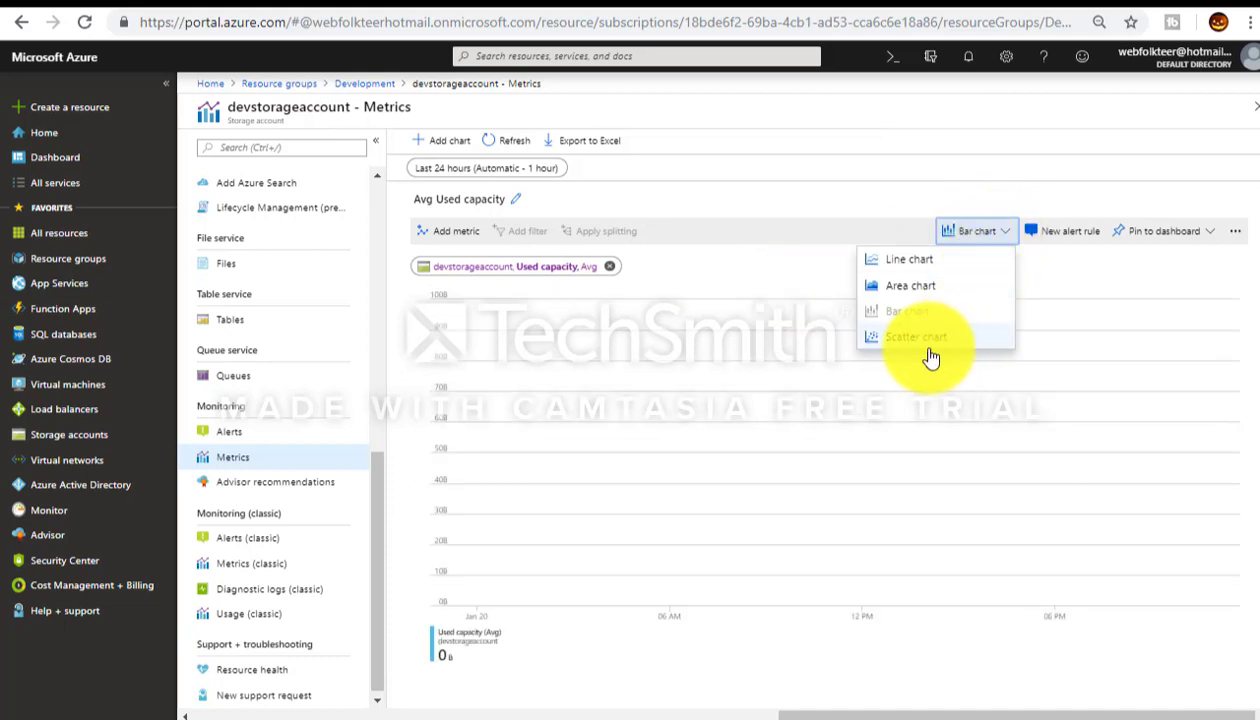
pyautogui.click(927, 289)
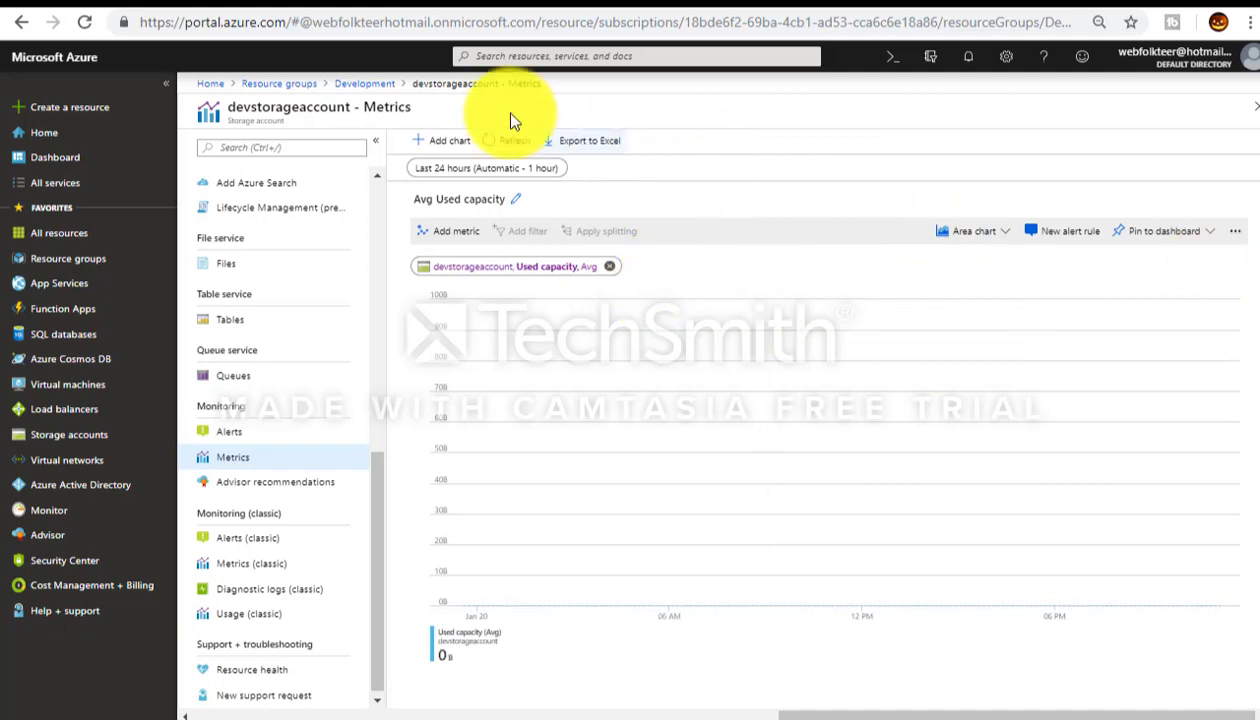
pyautogui.moveTo(377, 575); pyautogui.dragTo(389, 650)
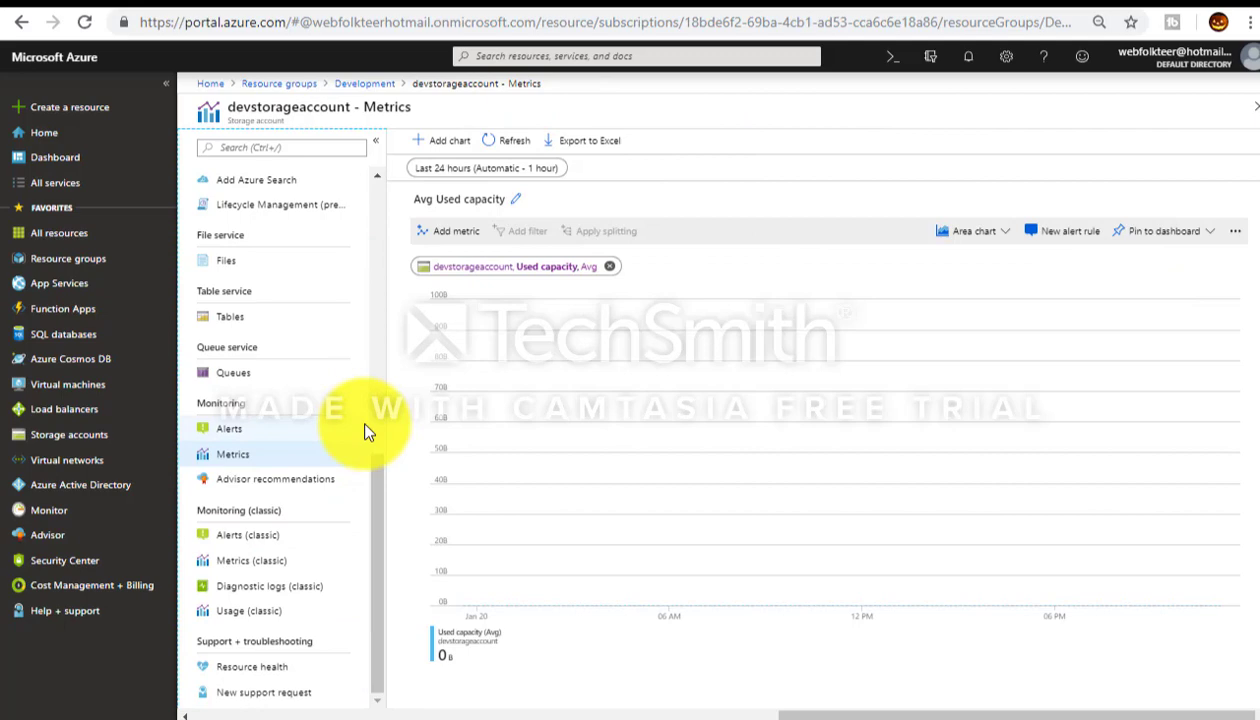
pyautogui.click(240, 672)
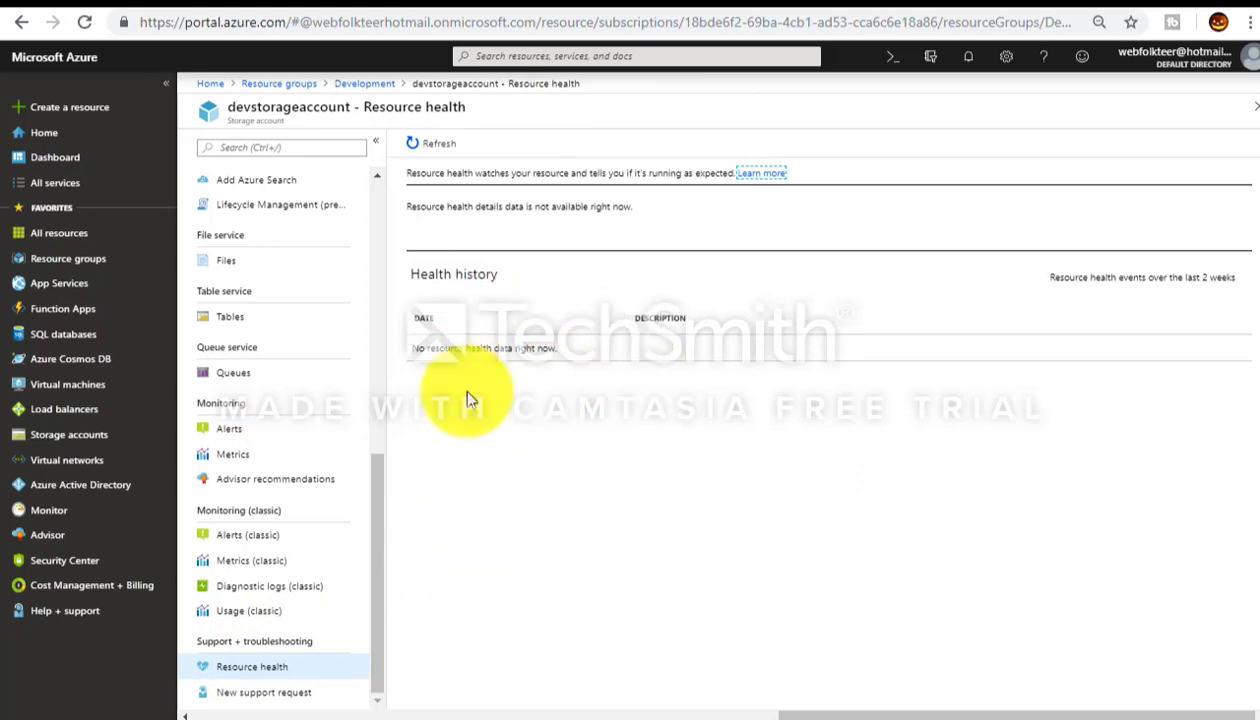
pyautogui.moveTo(376, 480); pyautogui.dragTo(380, 220)
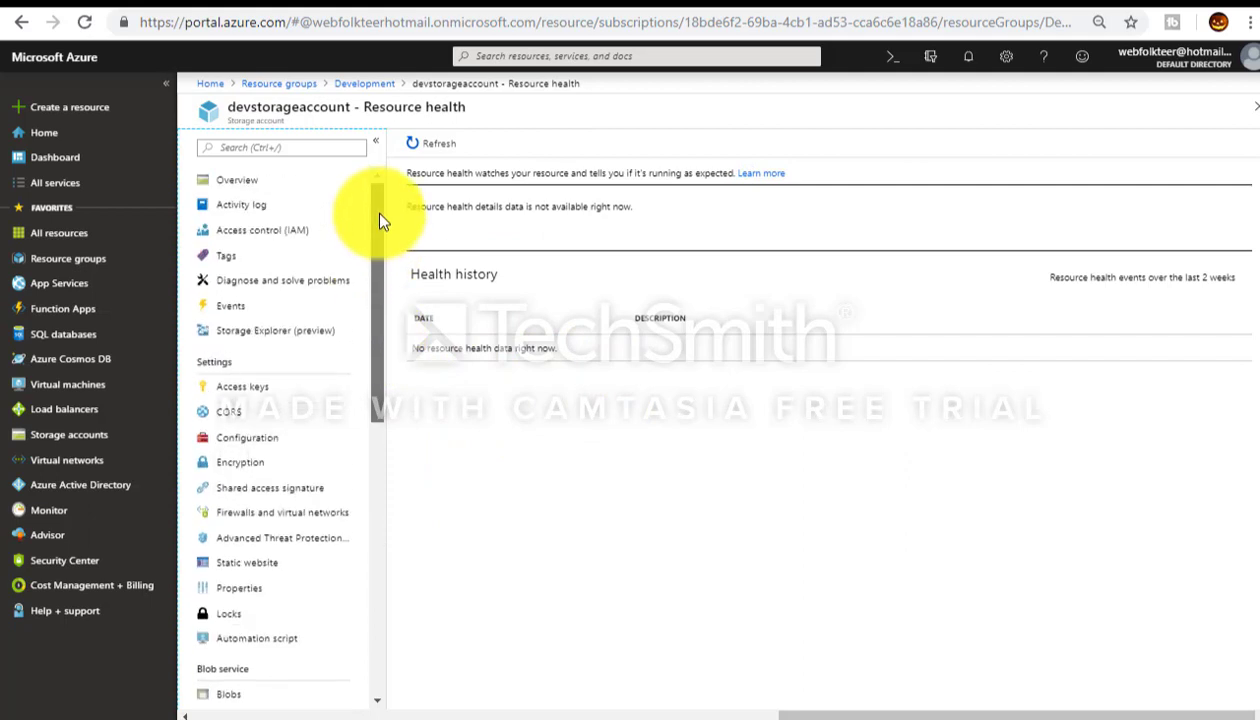